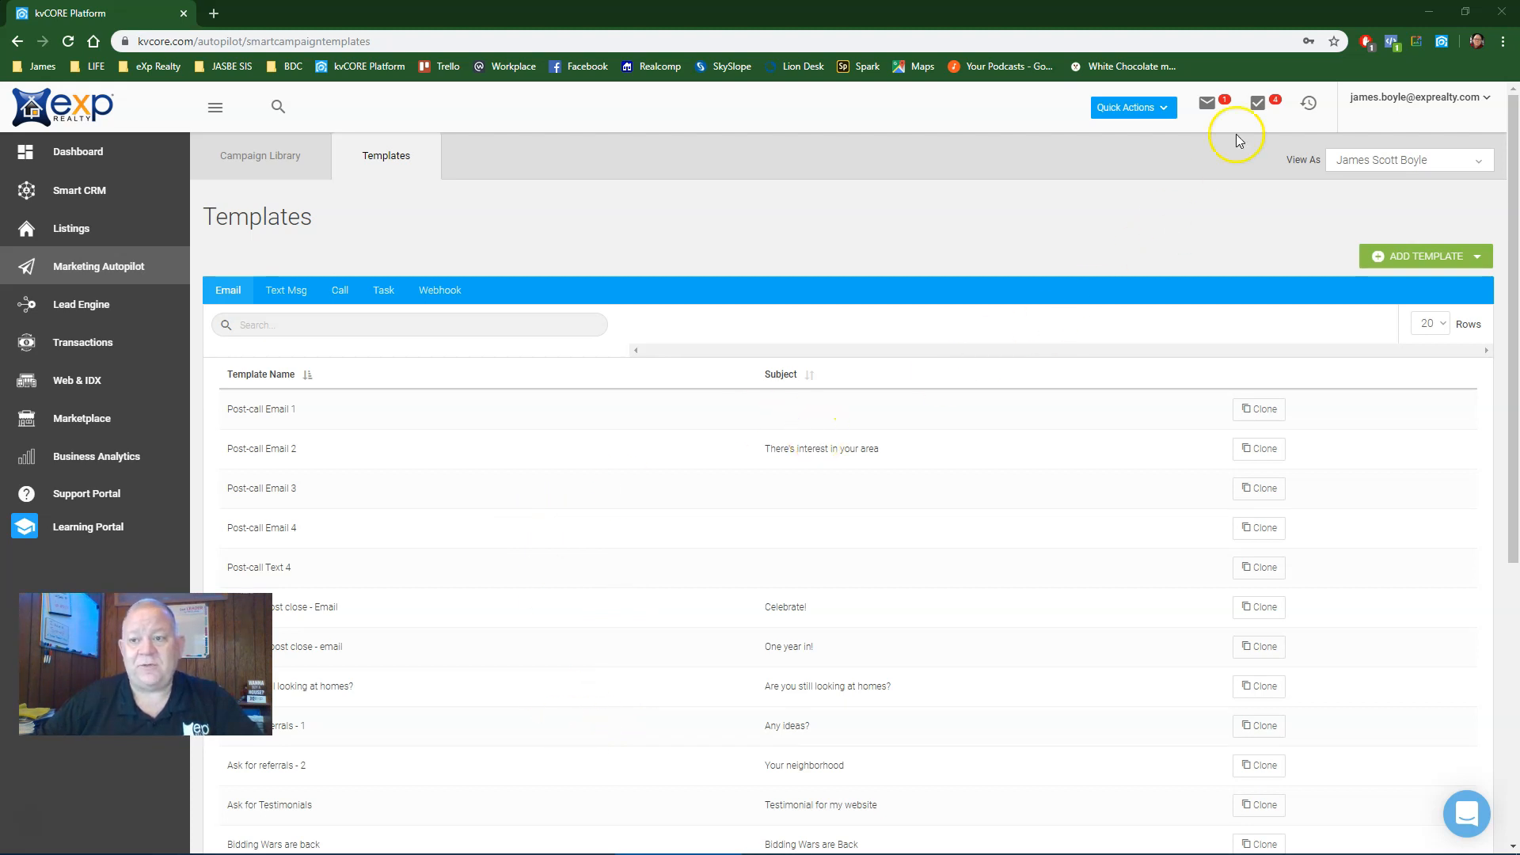
Step: Review the files in the desktop's Working folder and the Happy Thanksgiving document in Word, and return to kvCORE in Chrome
left_click(1430, 13)
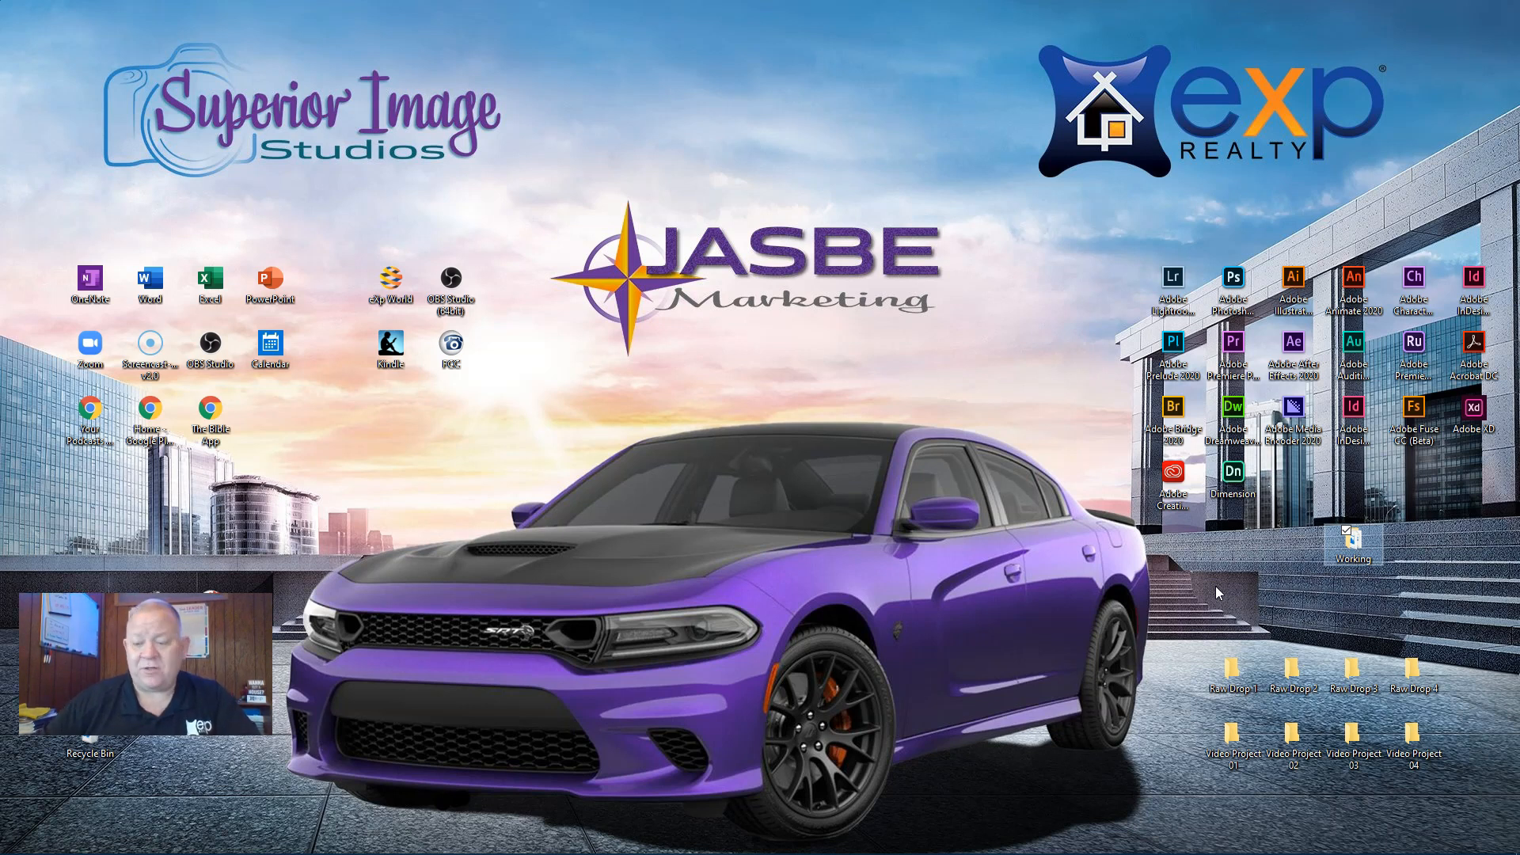
double_click(1353, 542)
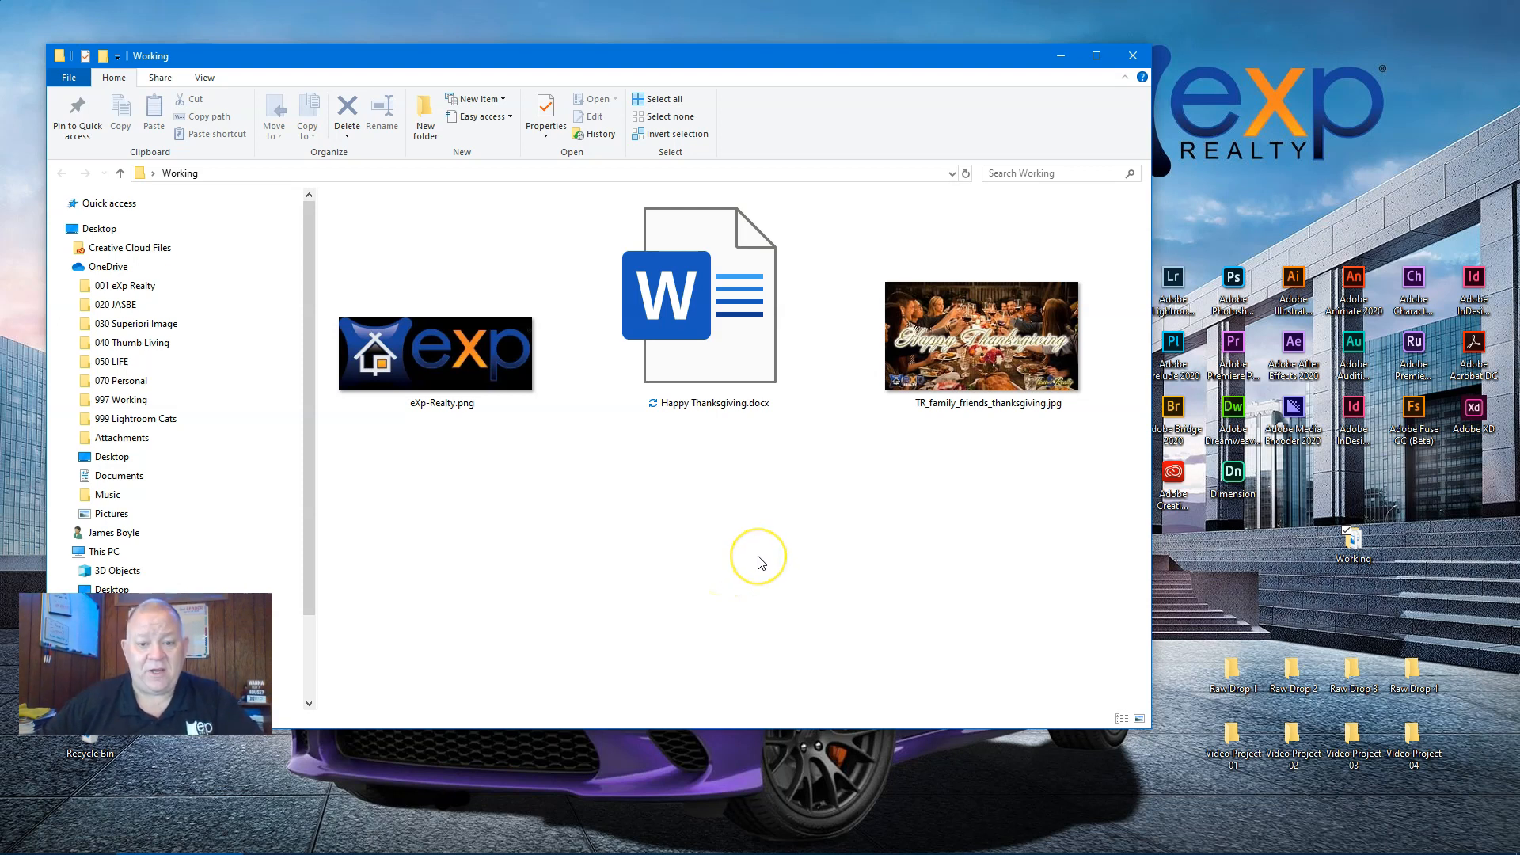
mouse_move(578, 840)
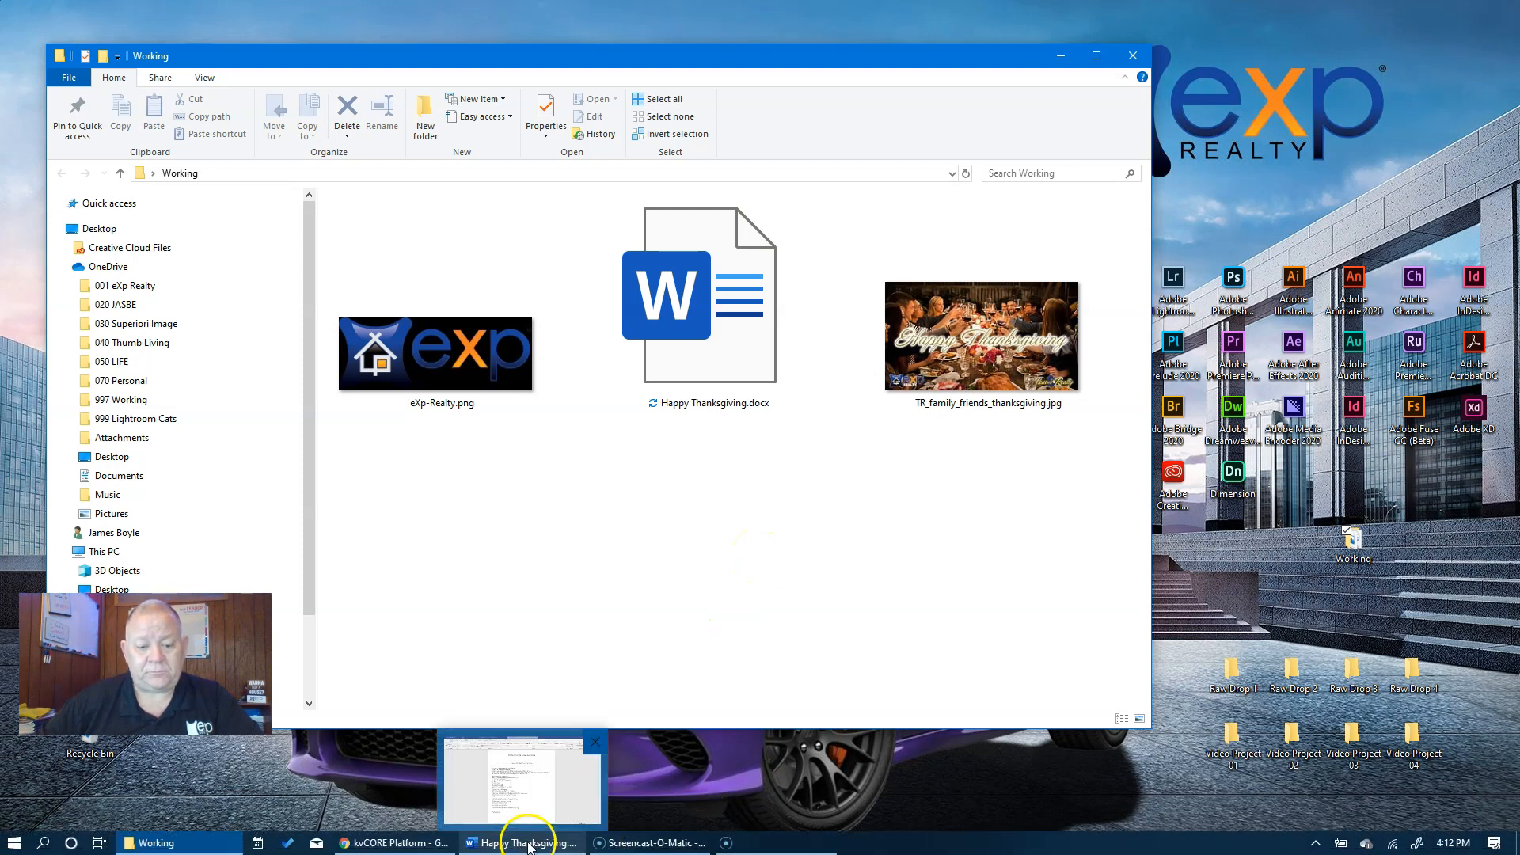
left_click(528, 846)
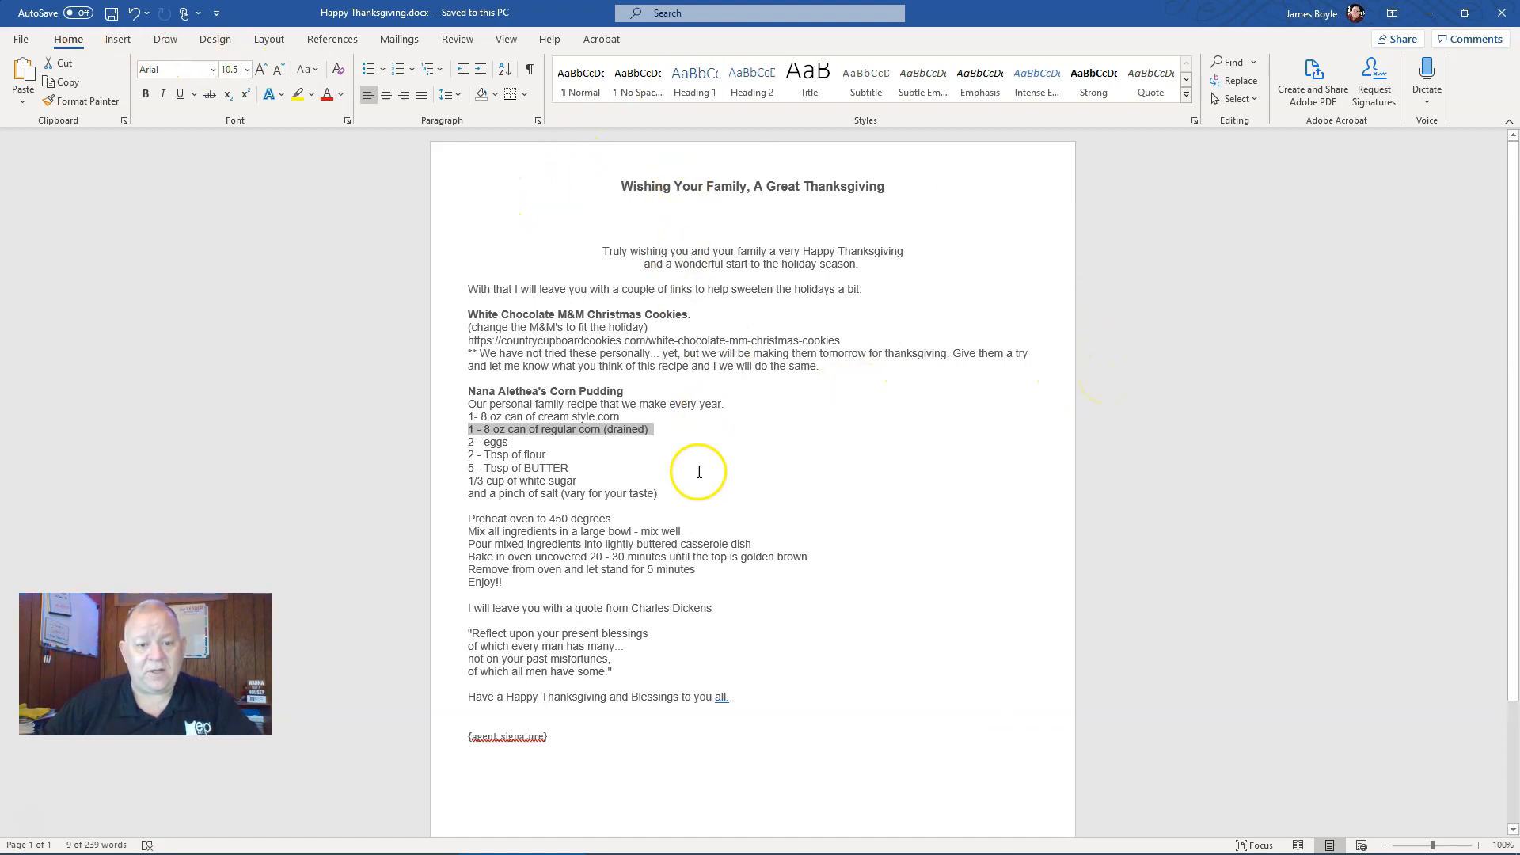
left_click(720, 434)
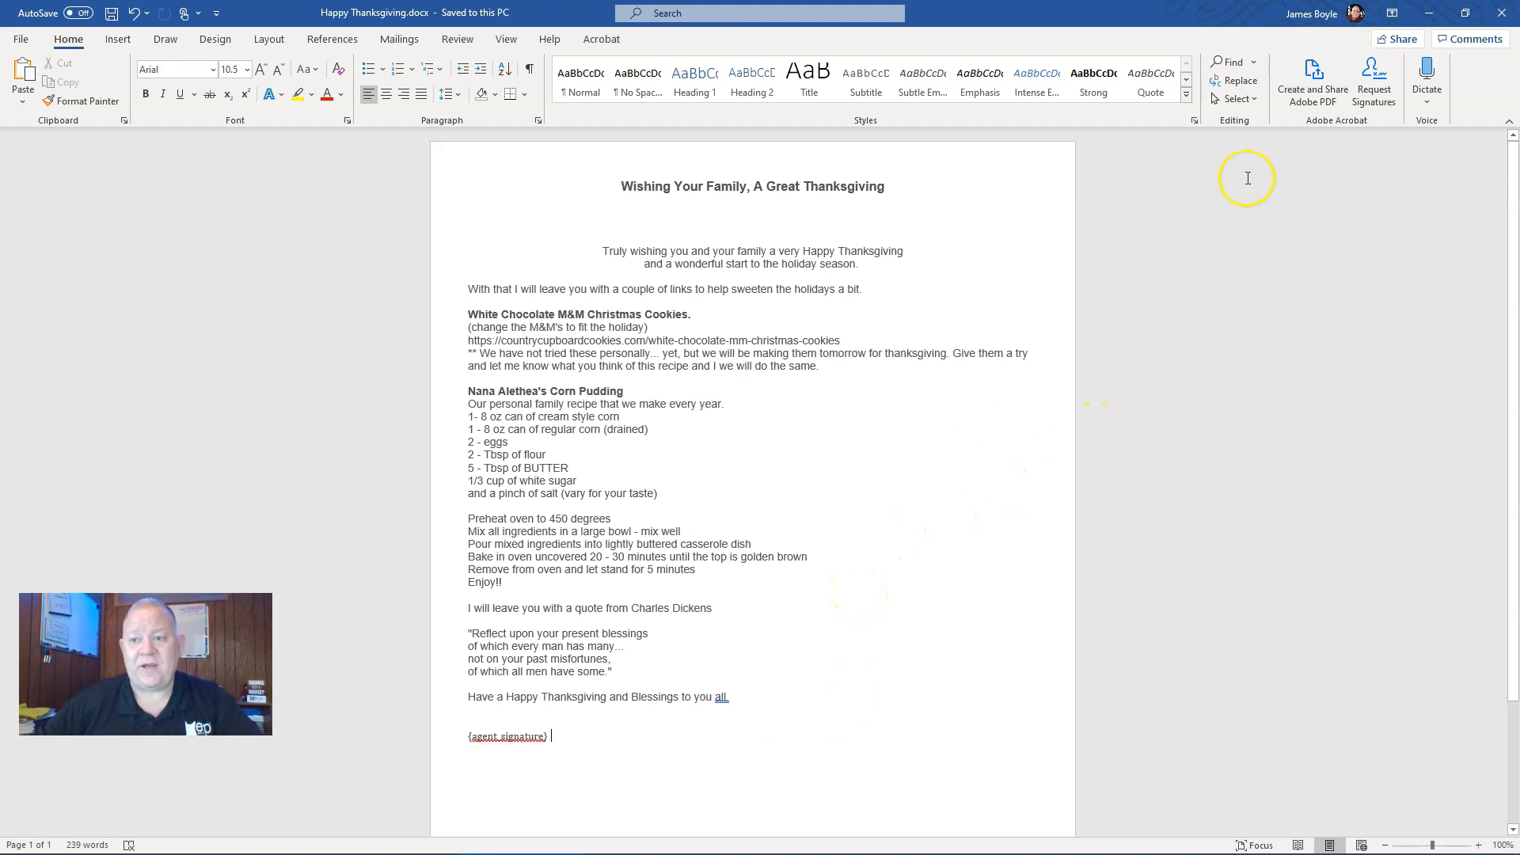
left_click(1430, 16)
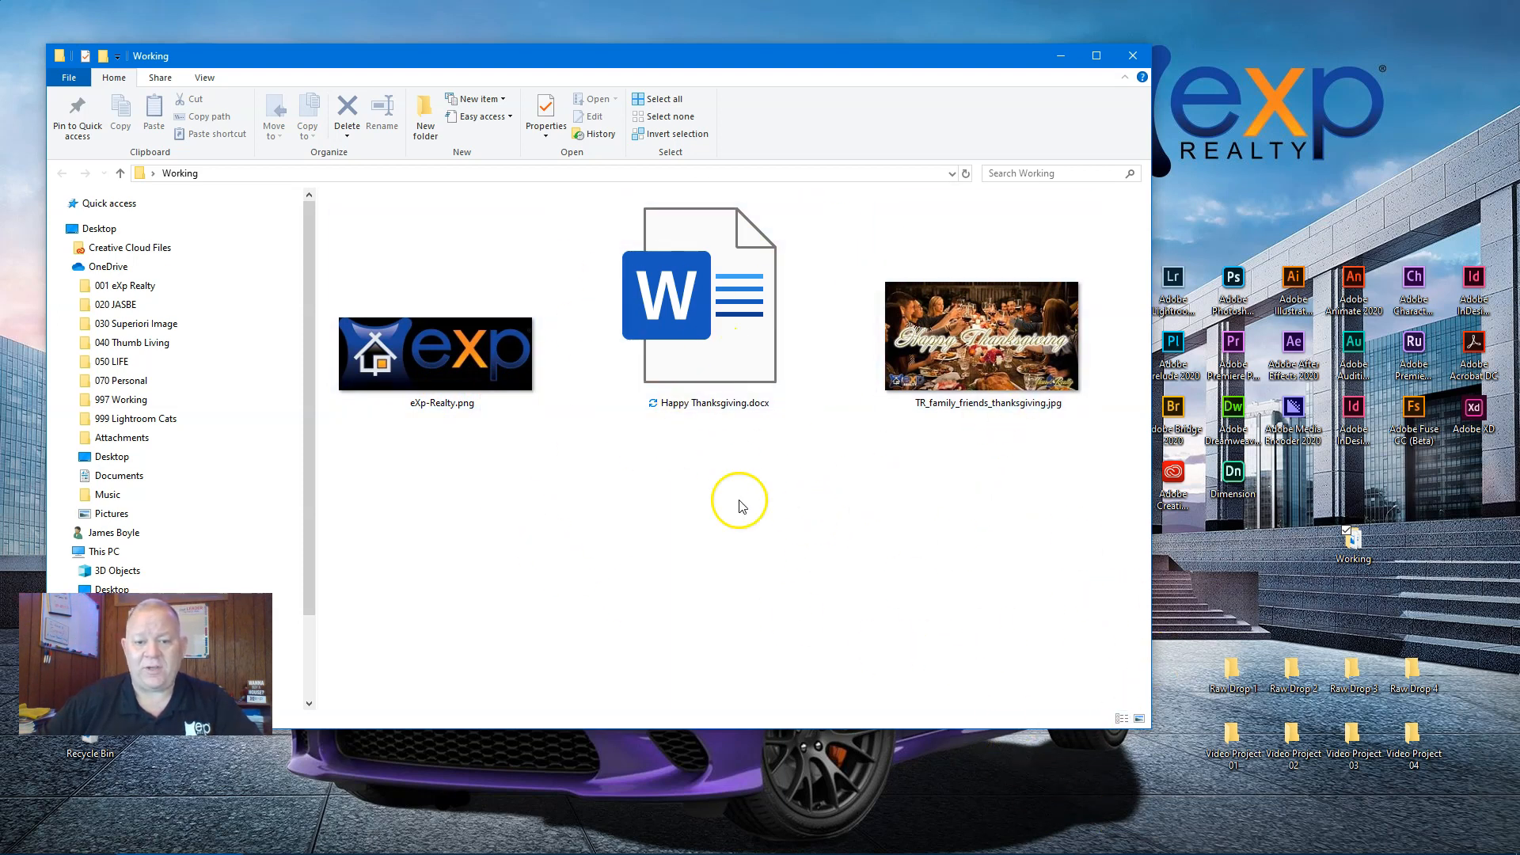
left_click(1061, 56)
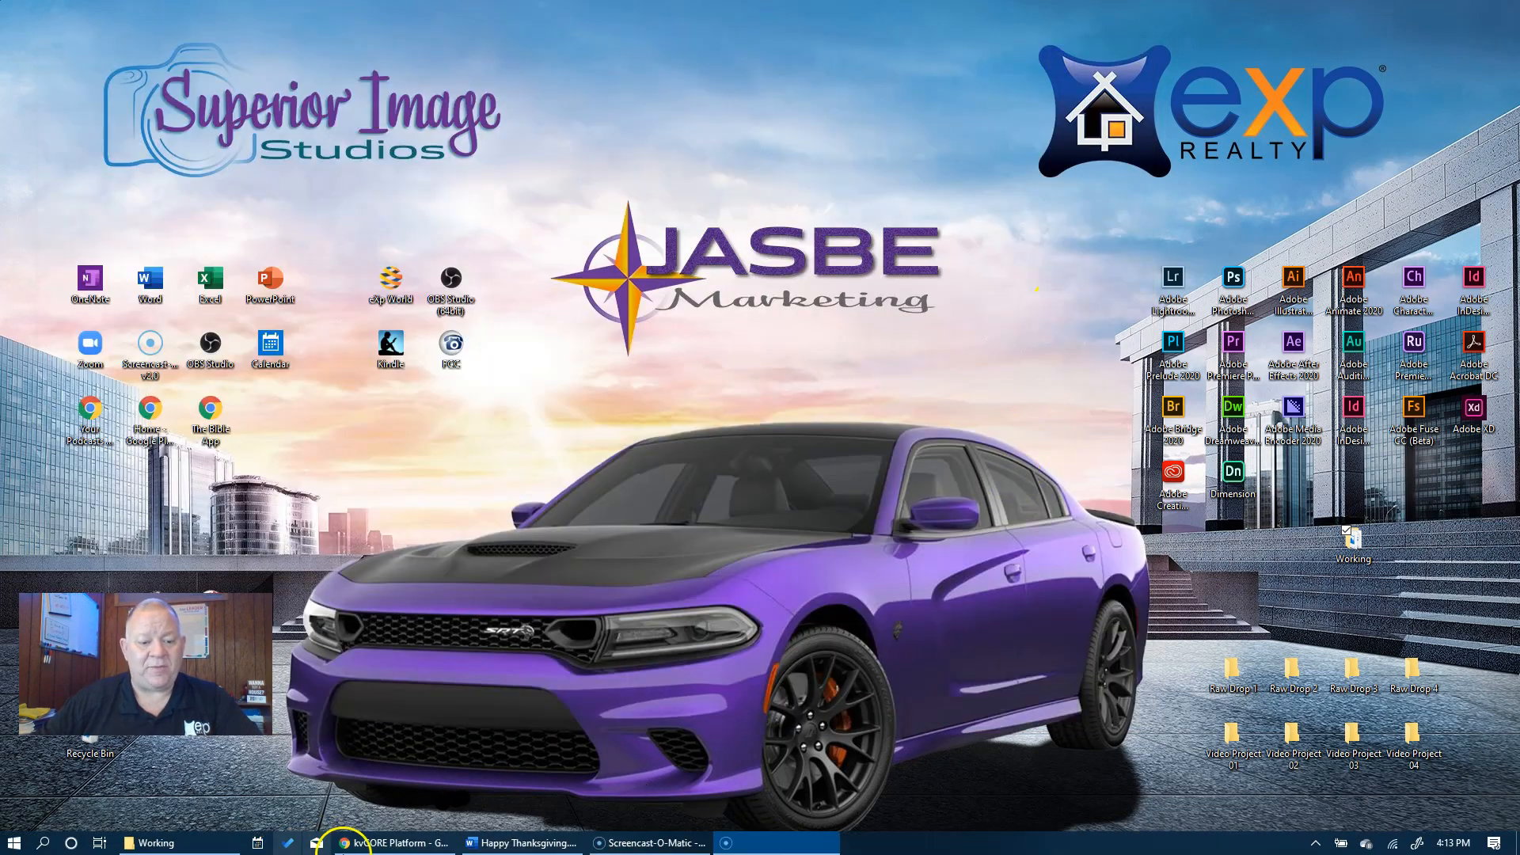
left_click(396, 848)
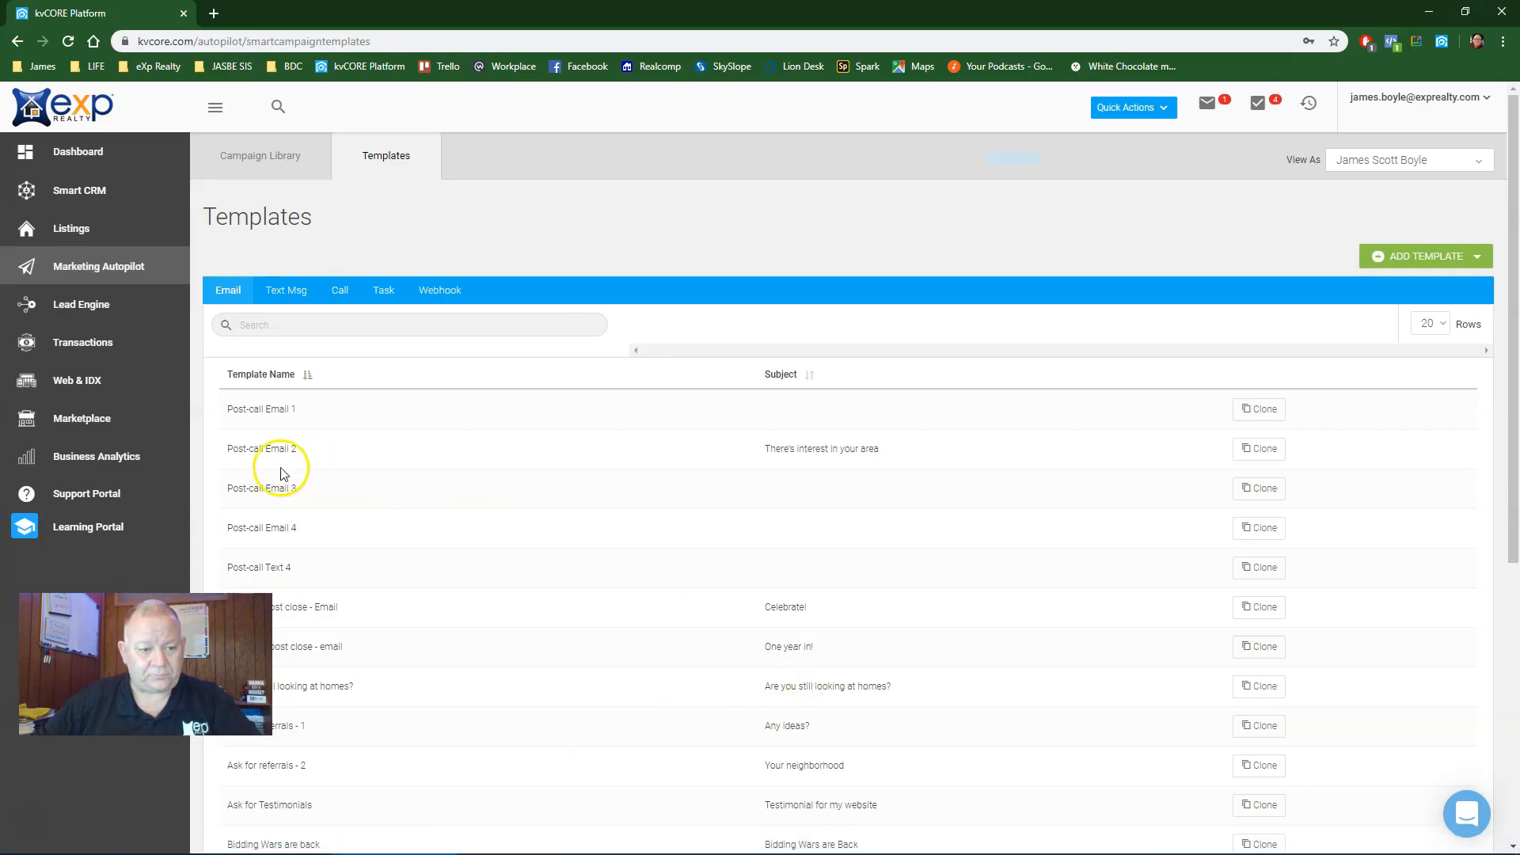
Step: Open the Smart Campaigns templates list from Marketing Autopilot
left_click(91, 273)
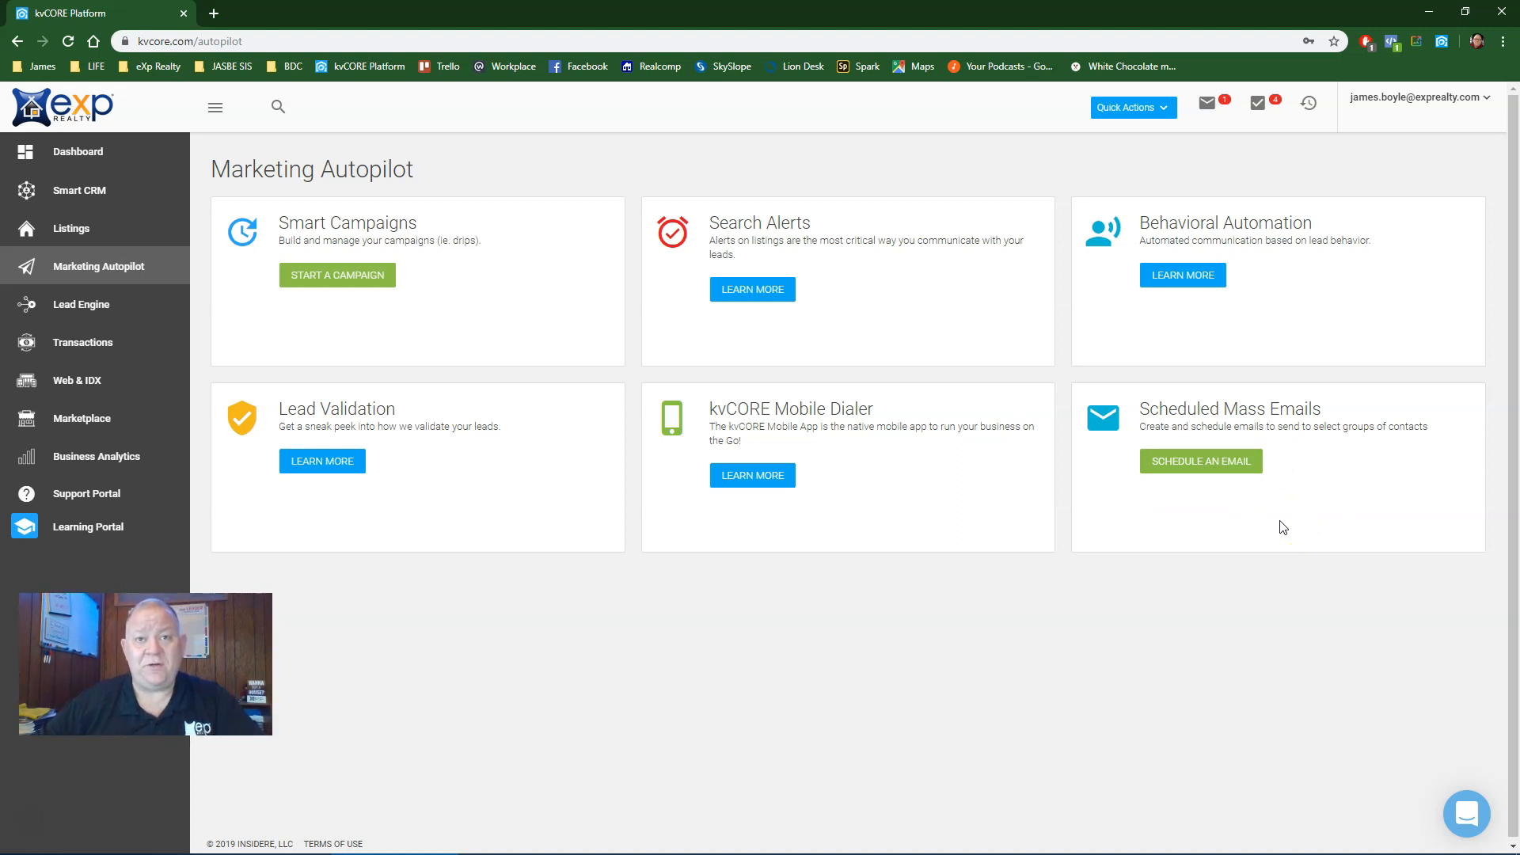
left_click(352, 279)
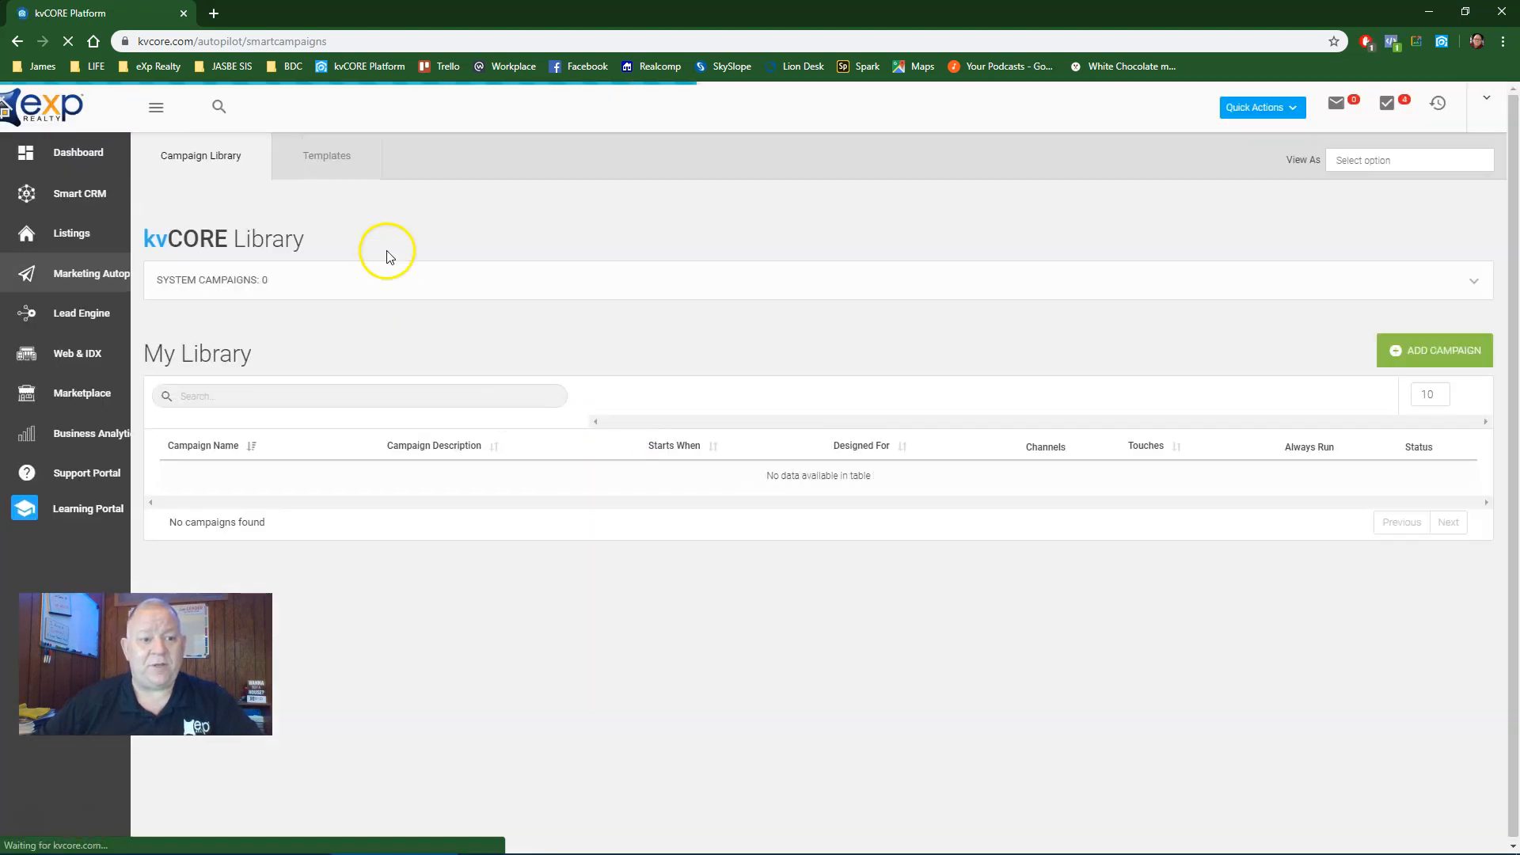
left_click(392, 160)
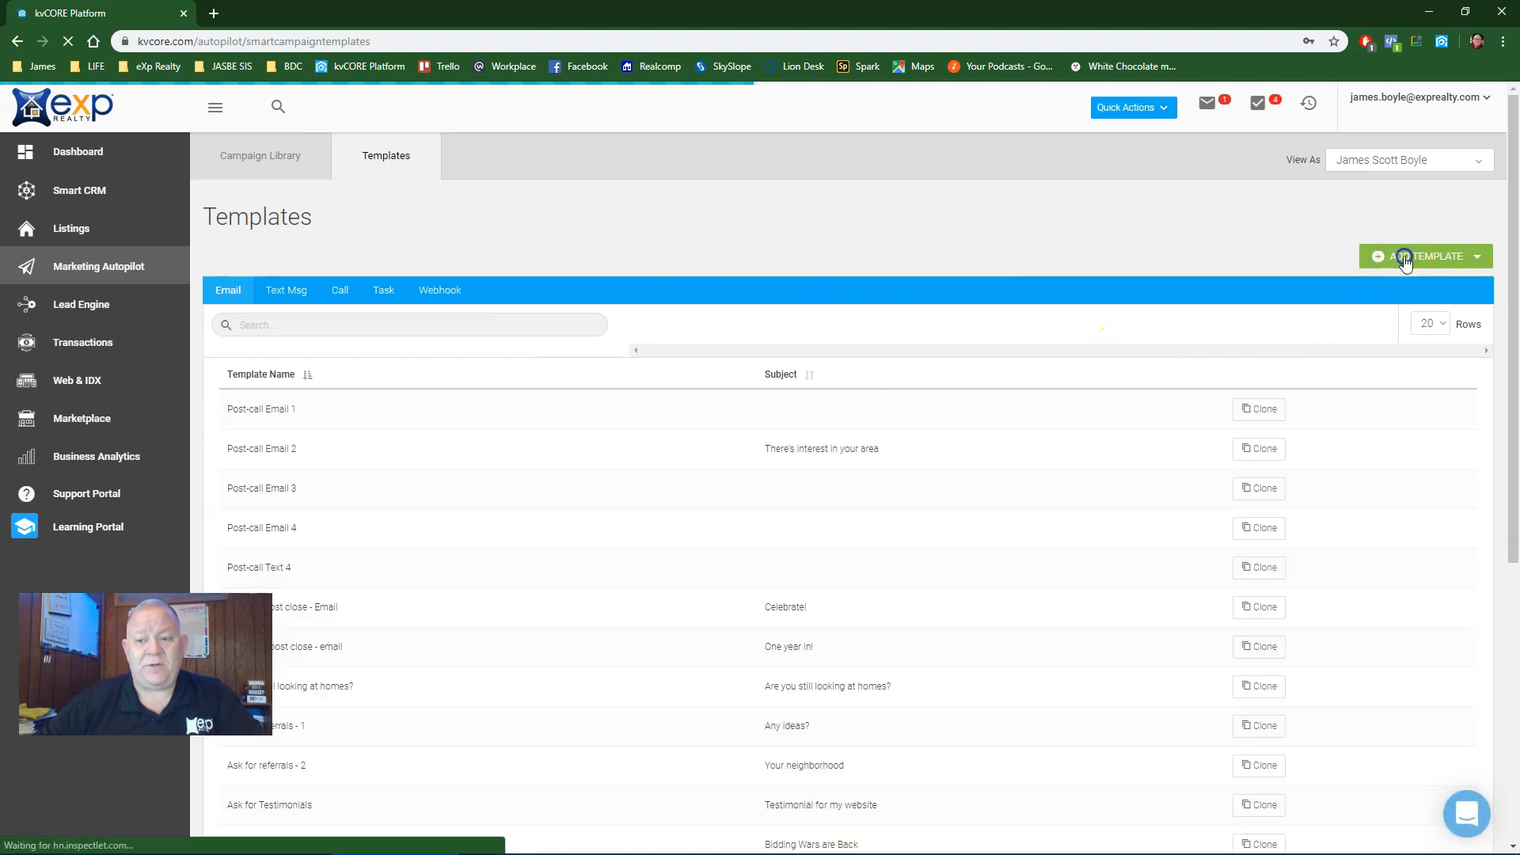
Step: Start a new email template and switch its content to the advanced editor, confirming the change of editors
left_click(1404, 258)
left_click(1410, 285)
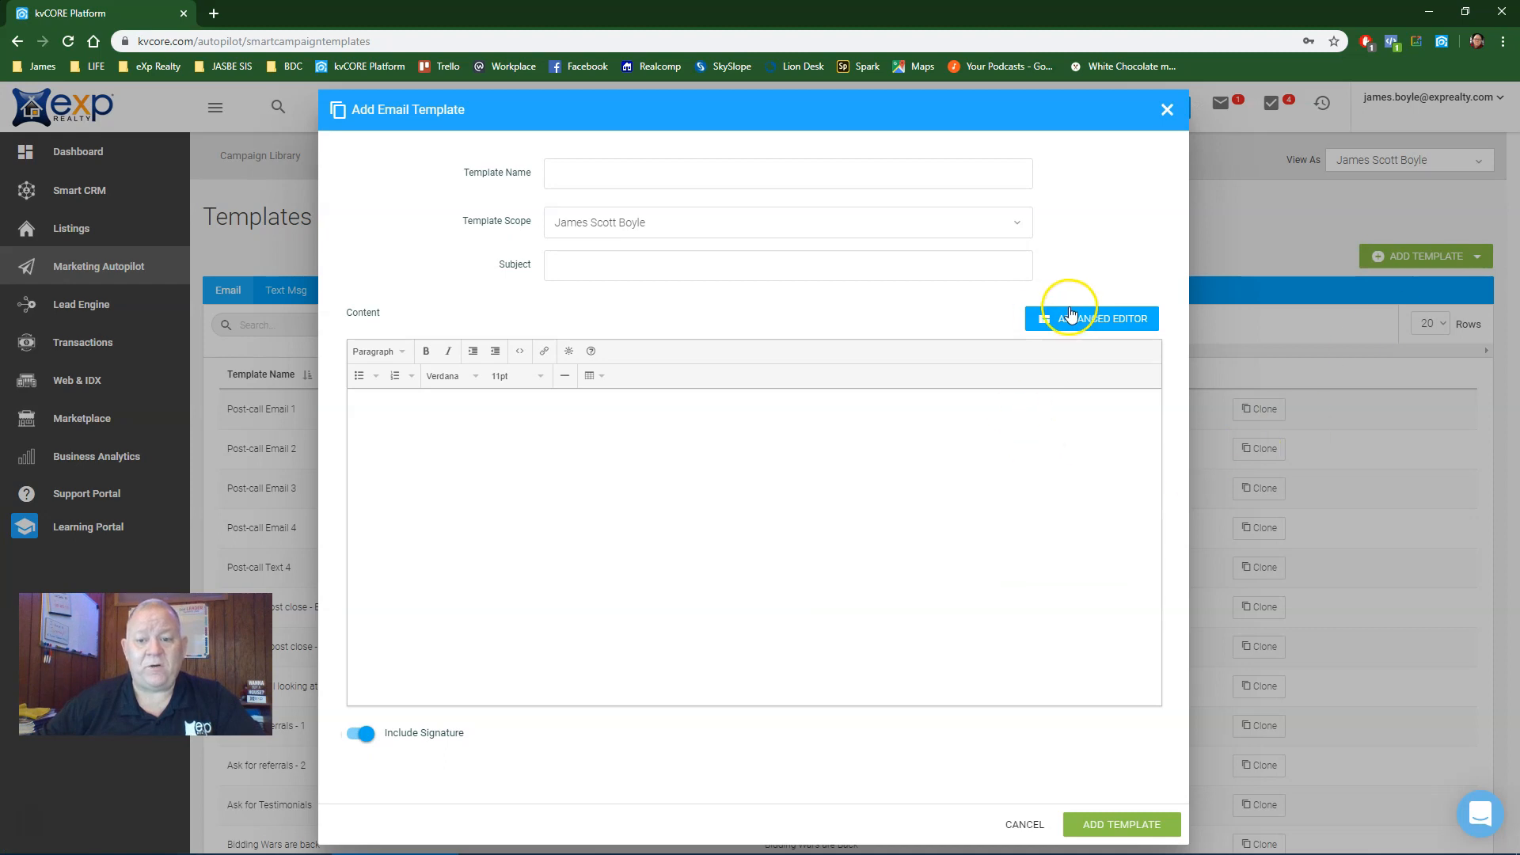
left_click(1093, 318)
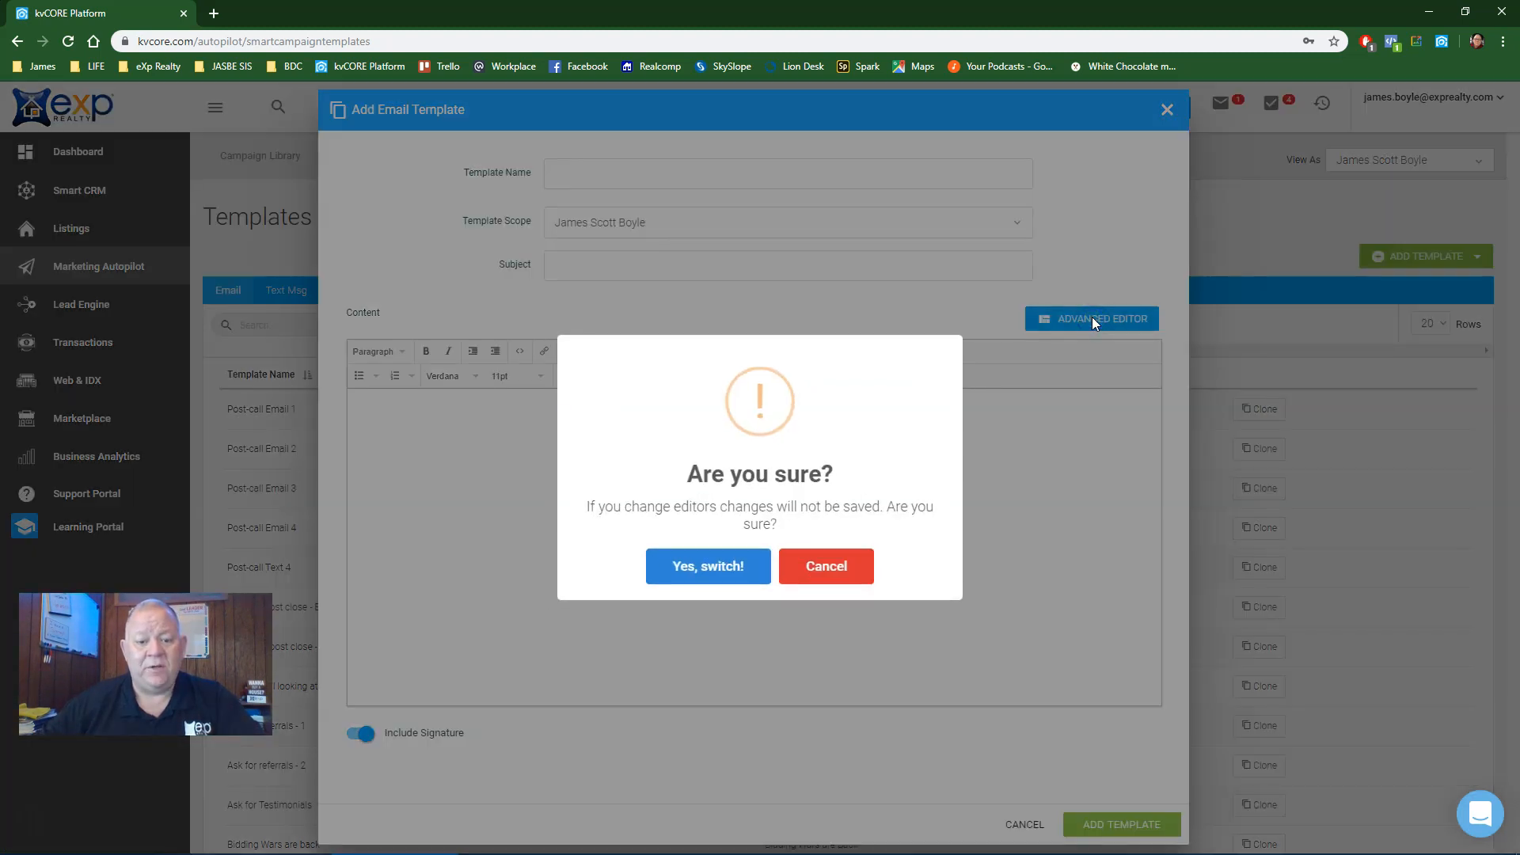
left_click(692, 566)
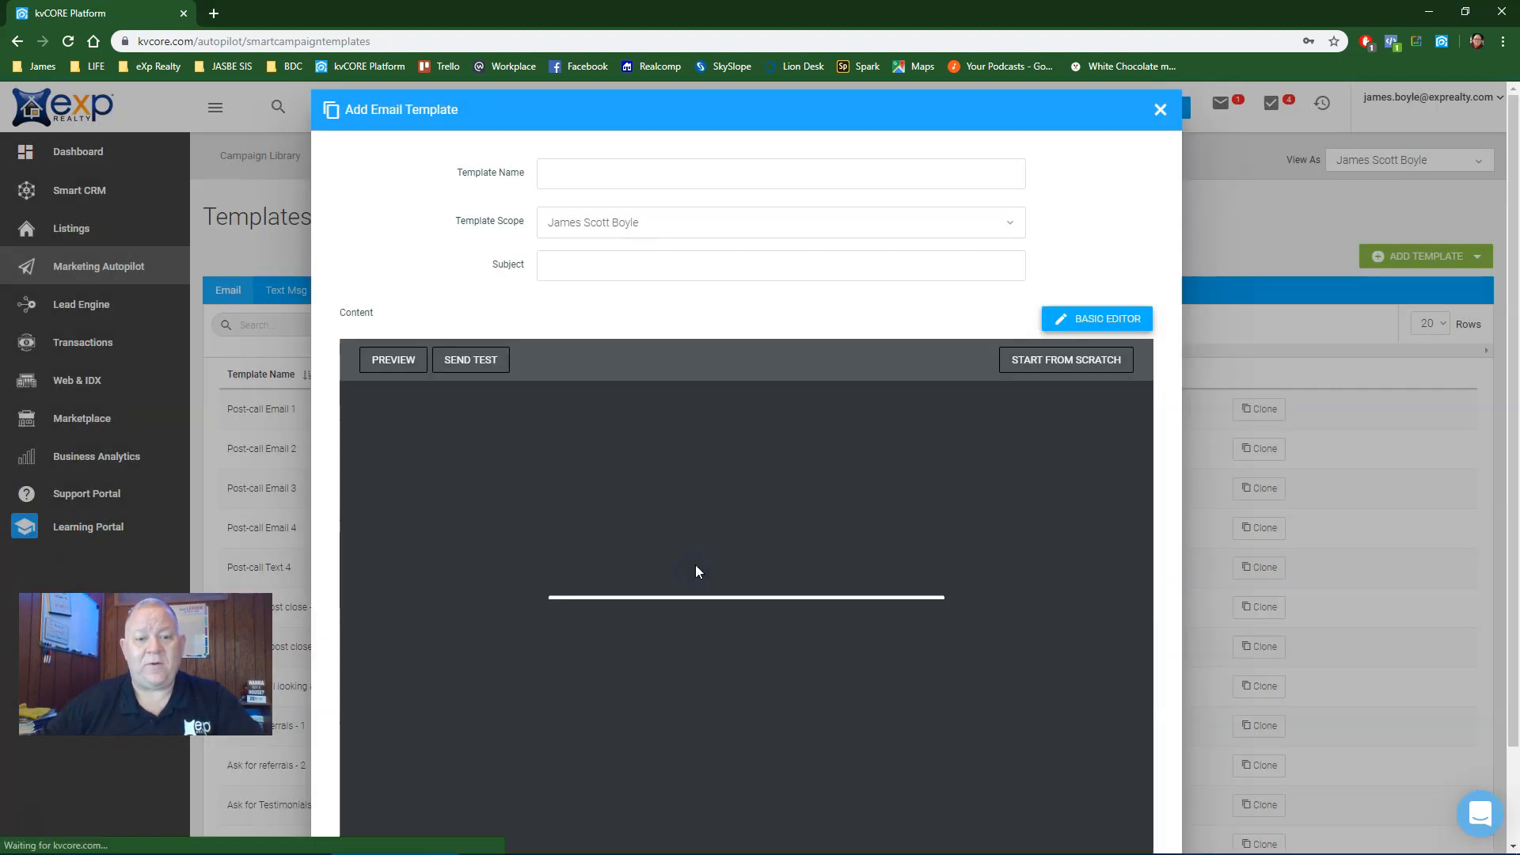
Step: Name the email template "Thanksgiving" and set its subject to "Happy Thanksgiving"
left_click(603, 175)
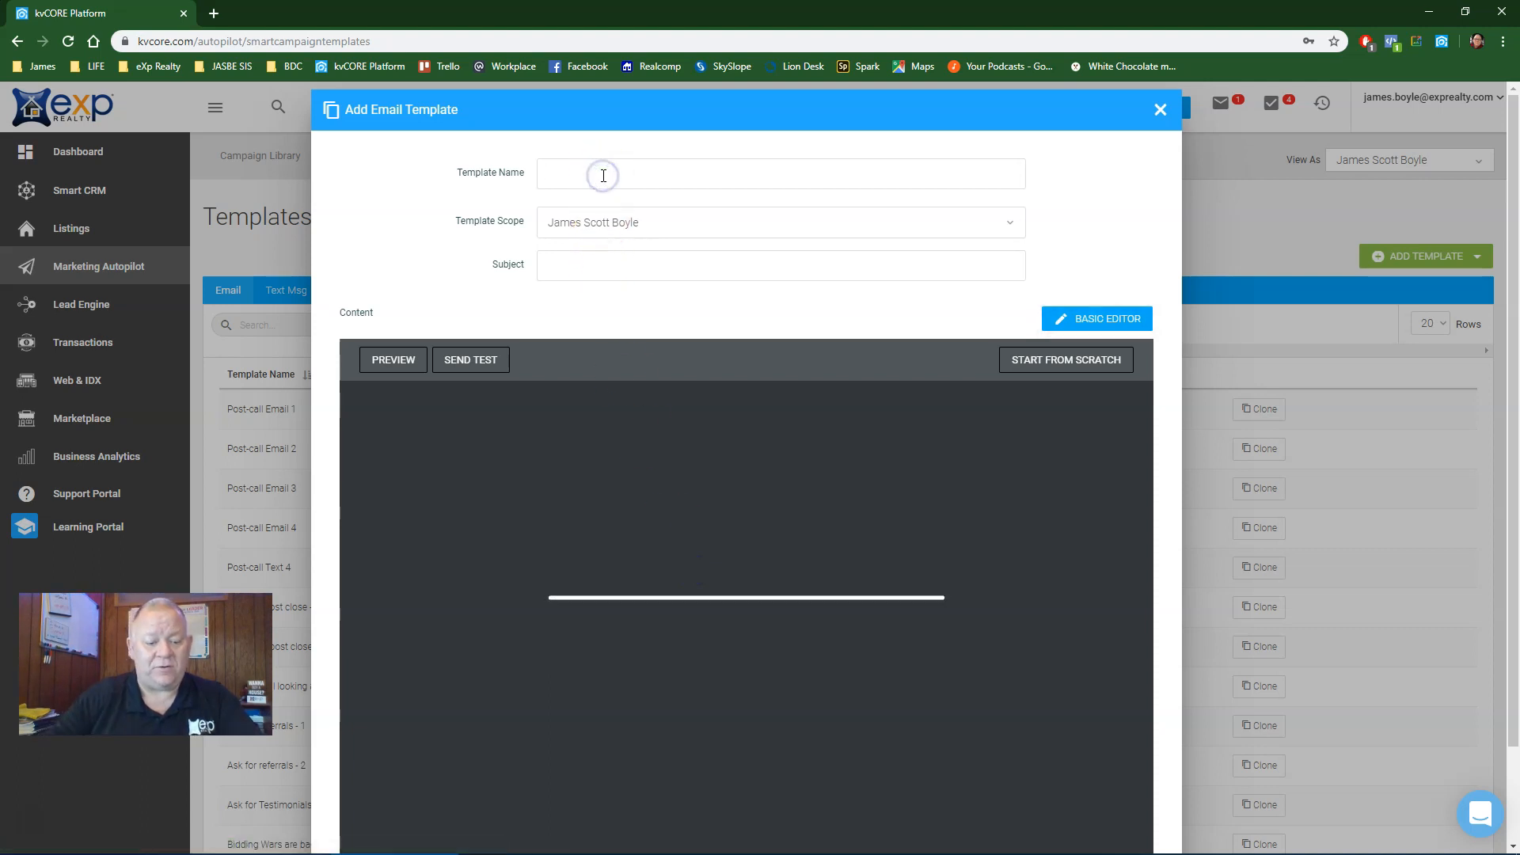
type("Thank")
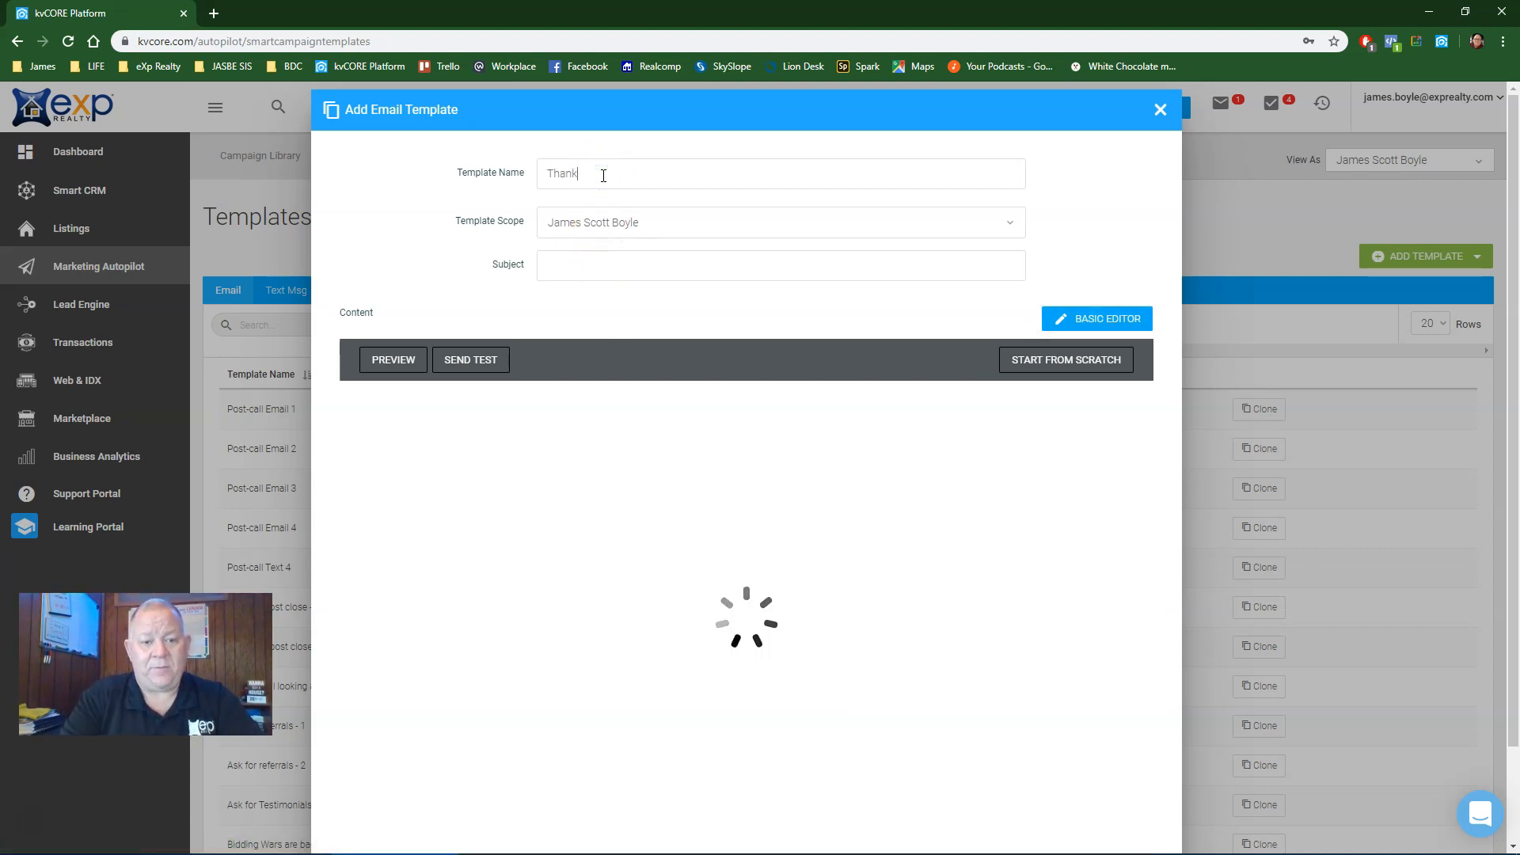
type("sgiving")
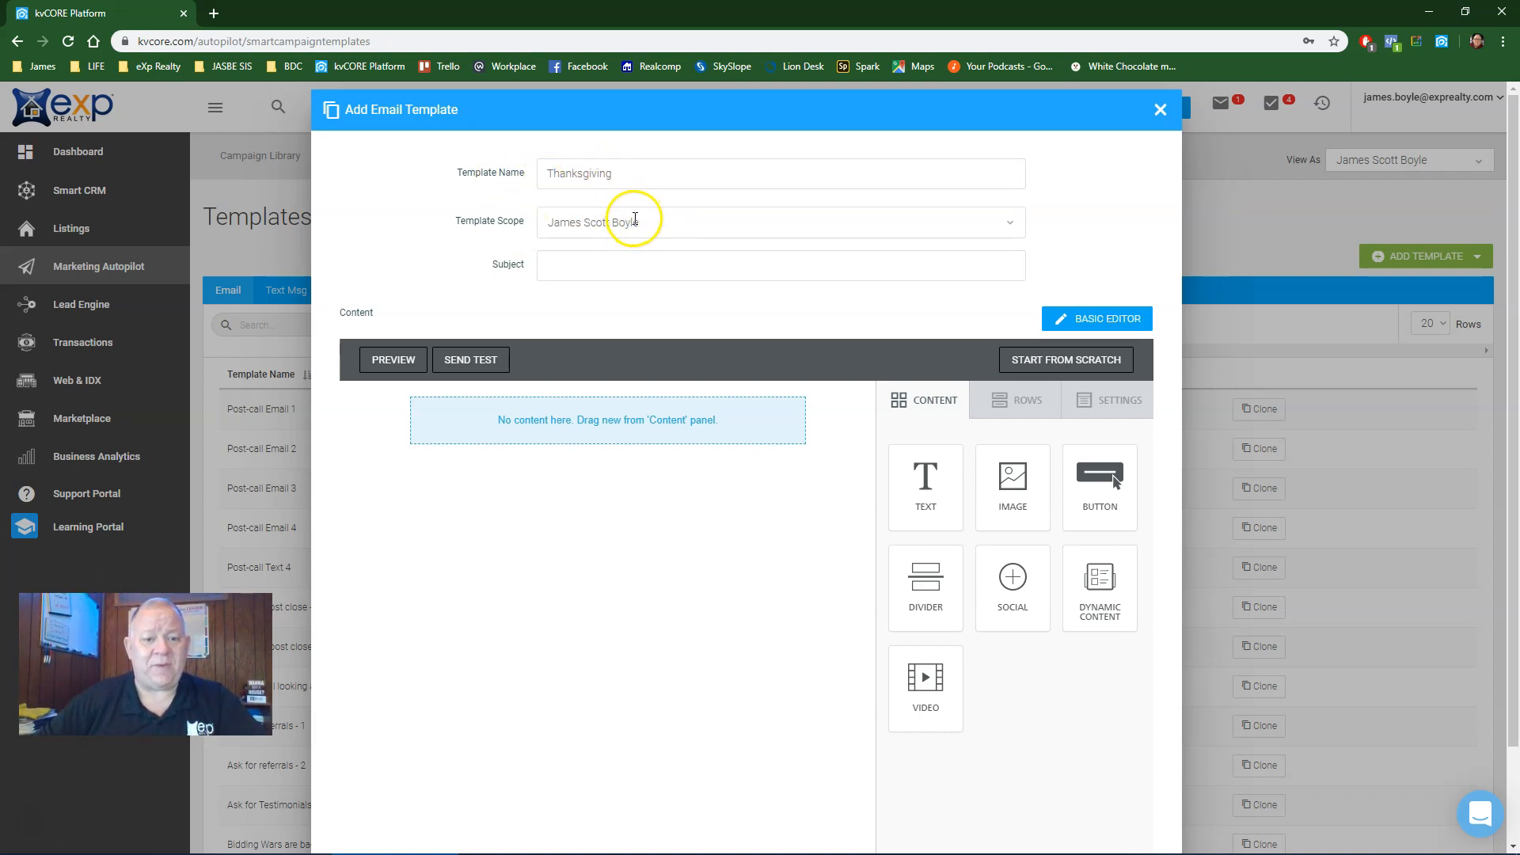
left_click(602, 270)
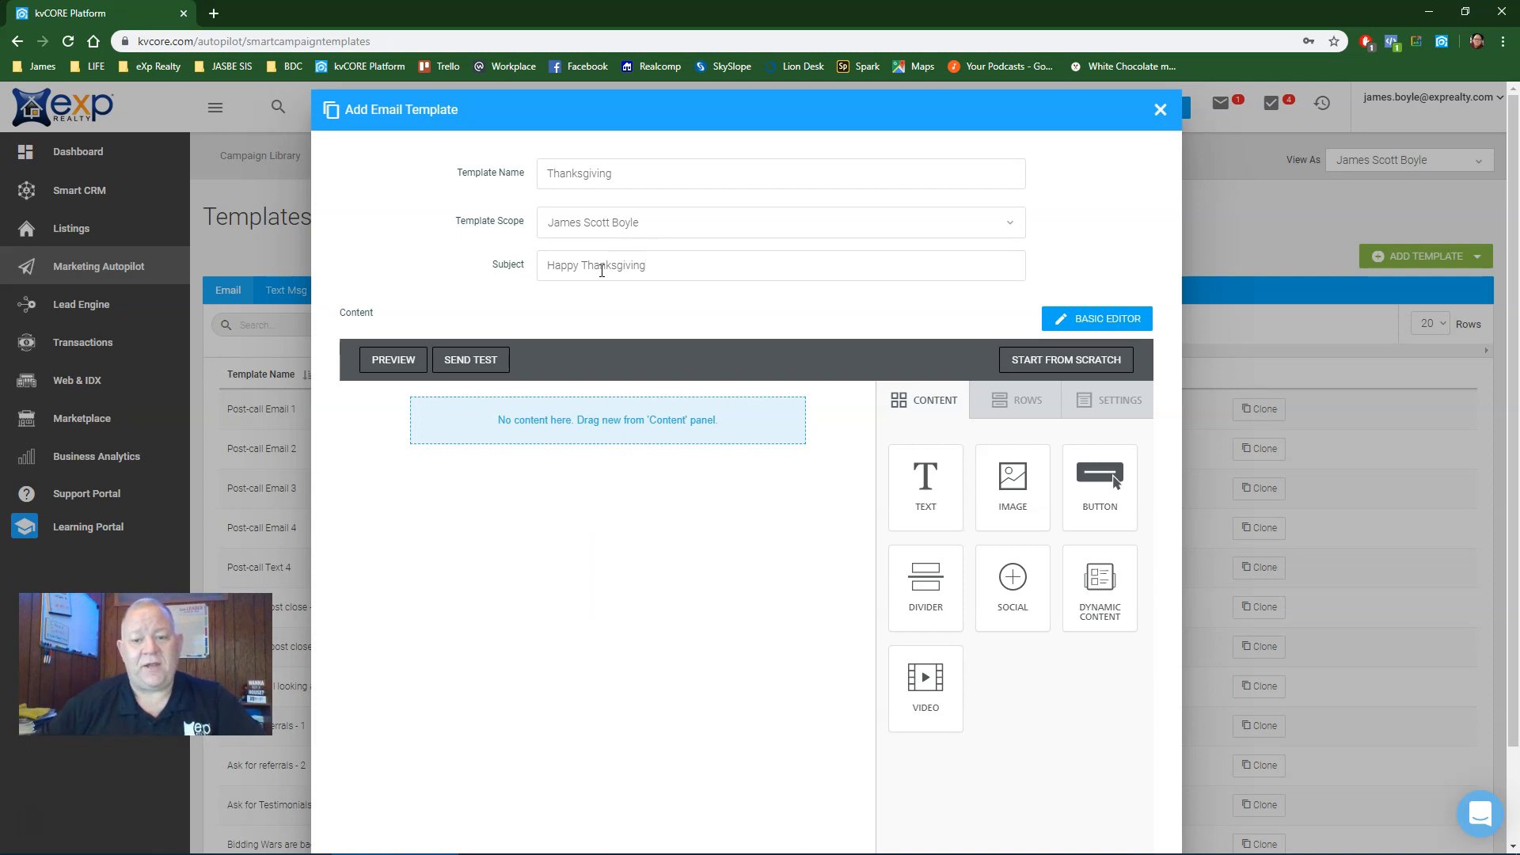
left_click(829, 326)
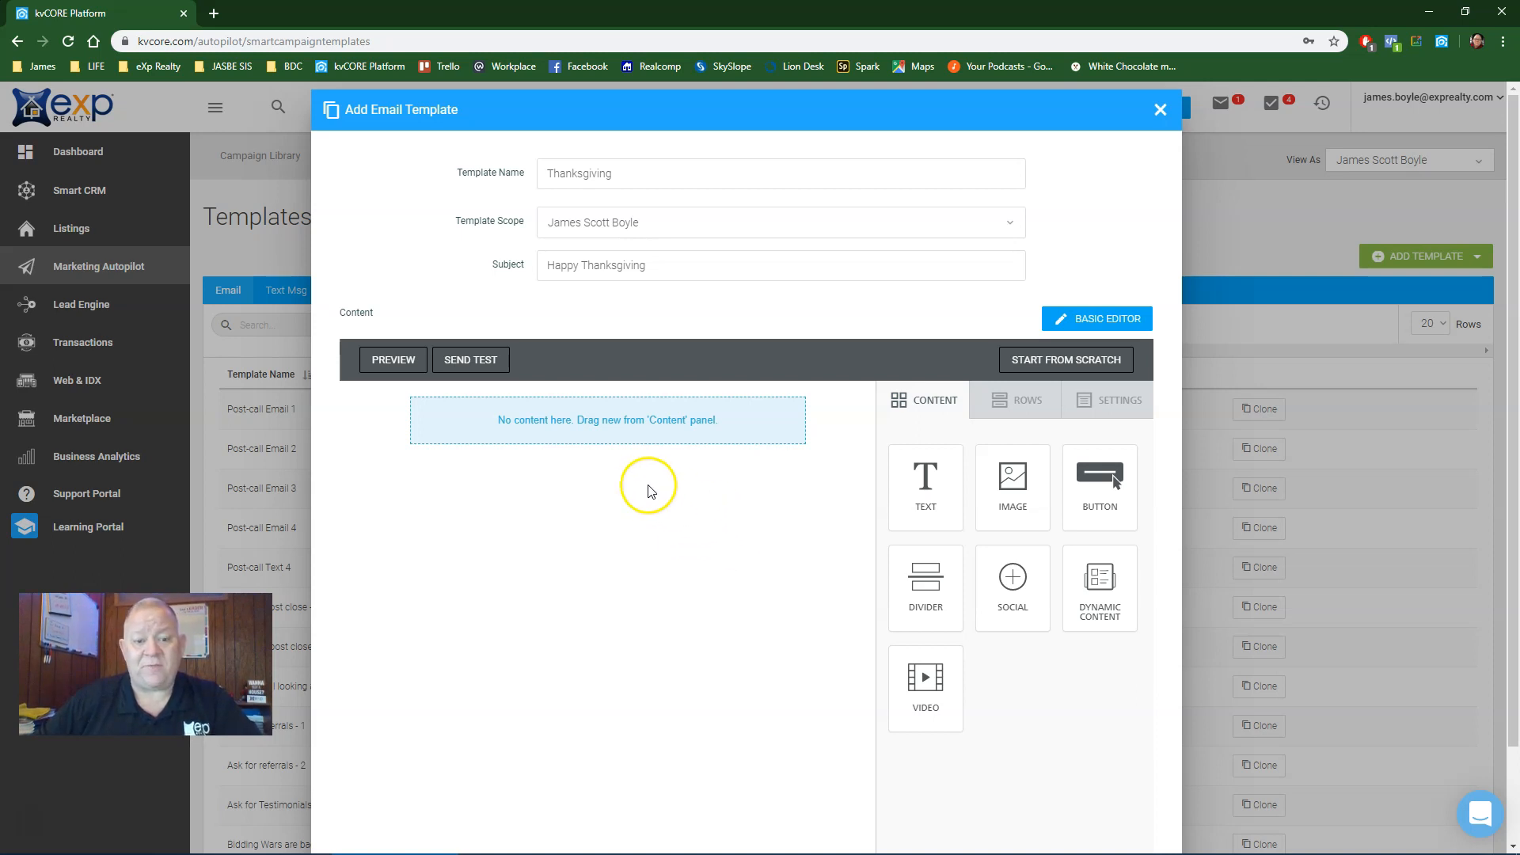
Step: Add a two-column row with a narrow left and a wide right column above the existing row, and check the other row layouts
left_click(1014, 409)
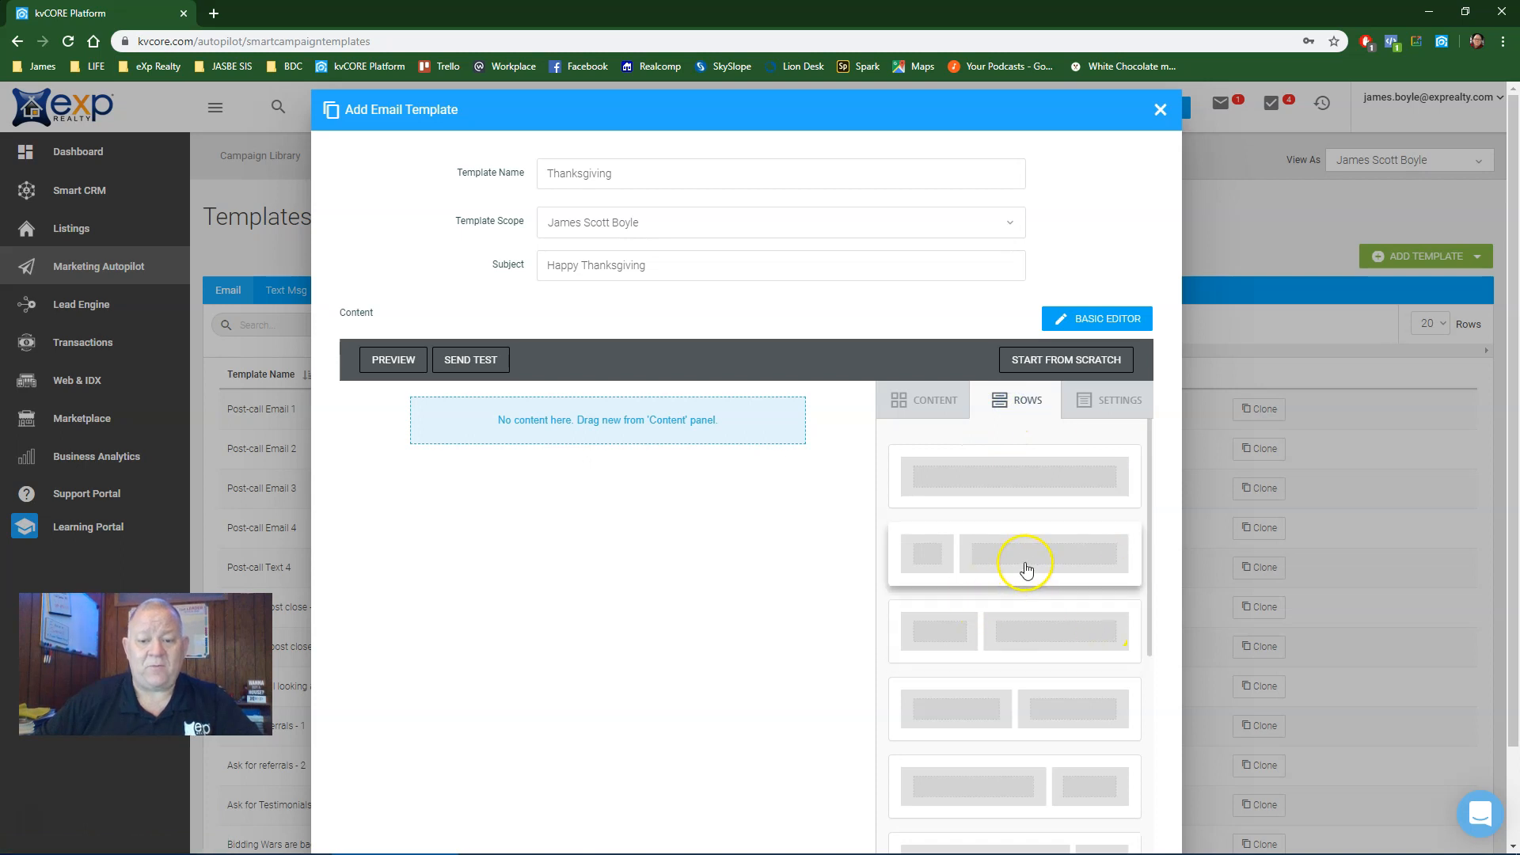
left_click_drag(1023, 563, 502, 381)
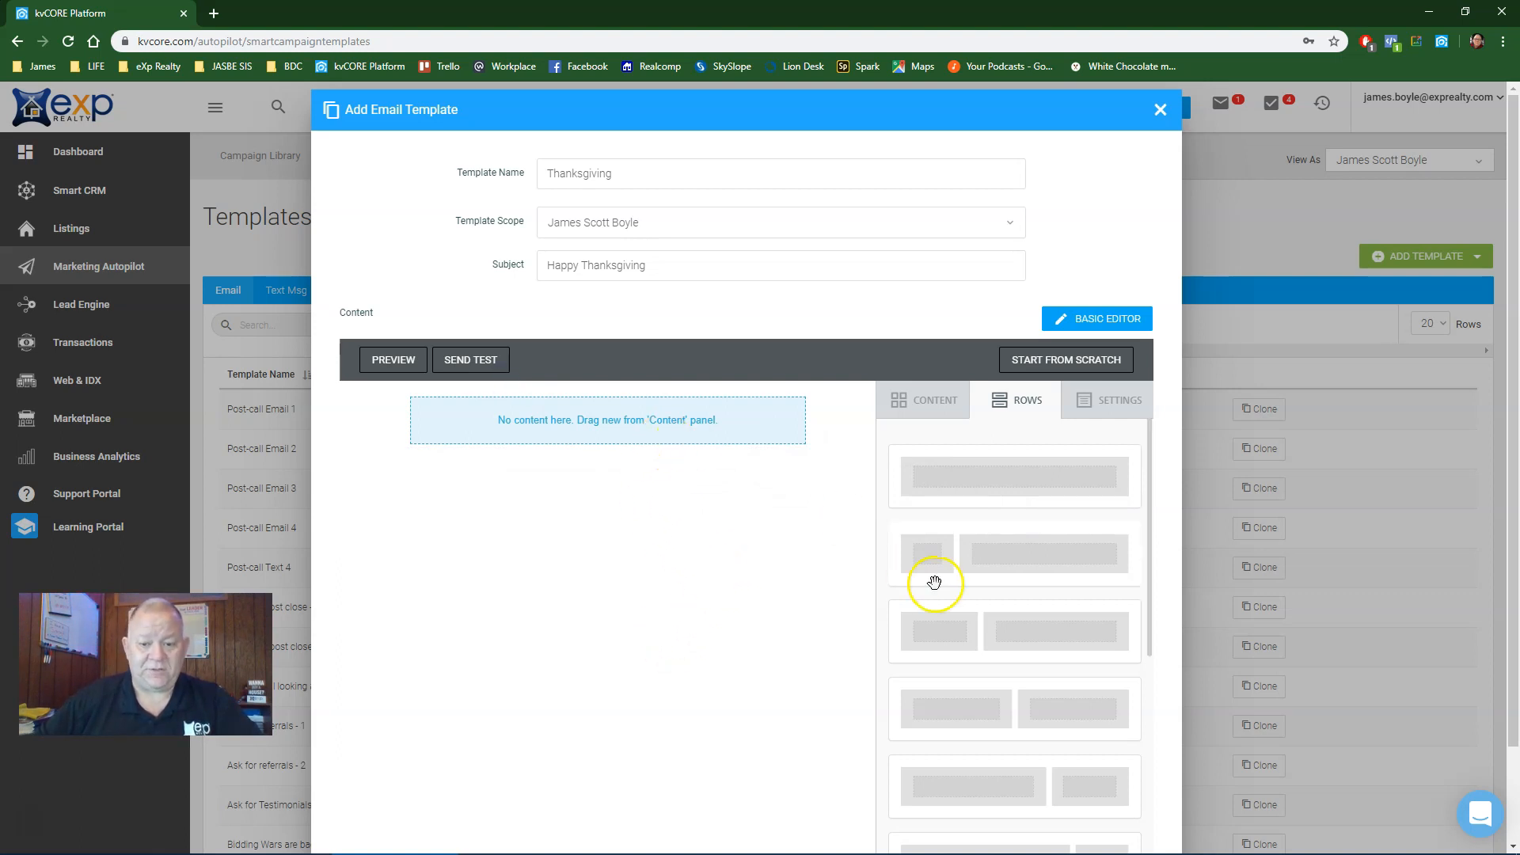
left_click_drag(1034, 560, 527, 403)
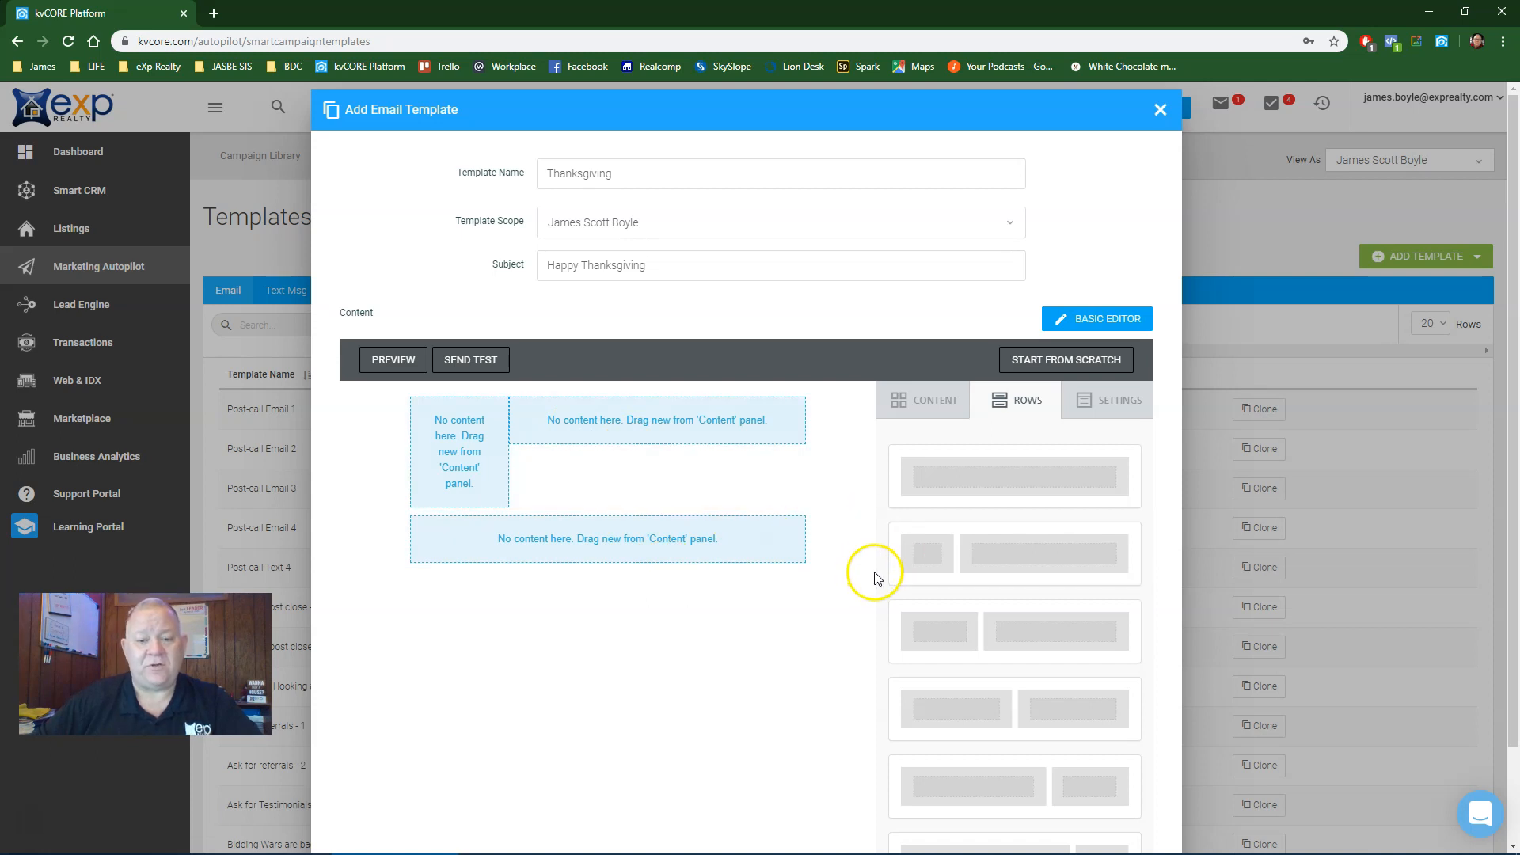
scroll(1062, 604, "down", 5)
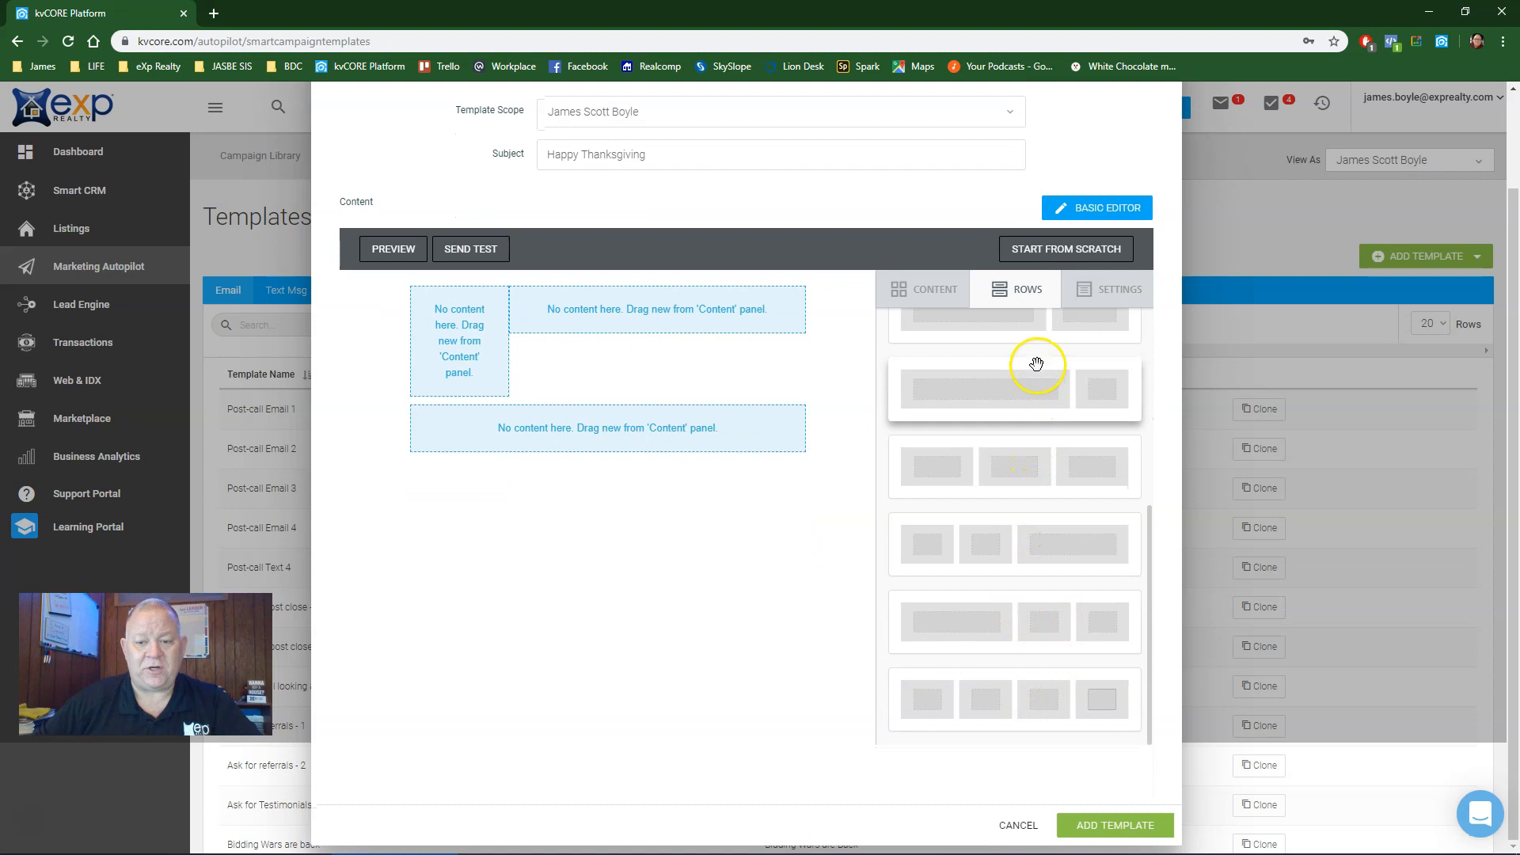
scroll(1034, 515, "up", 5)
scroll(1031, 529, "up", 5)
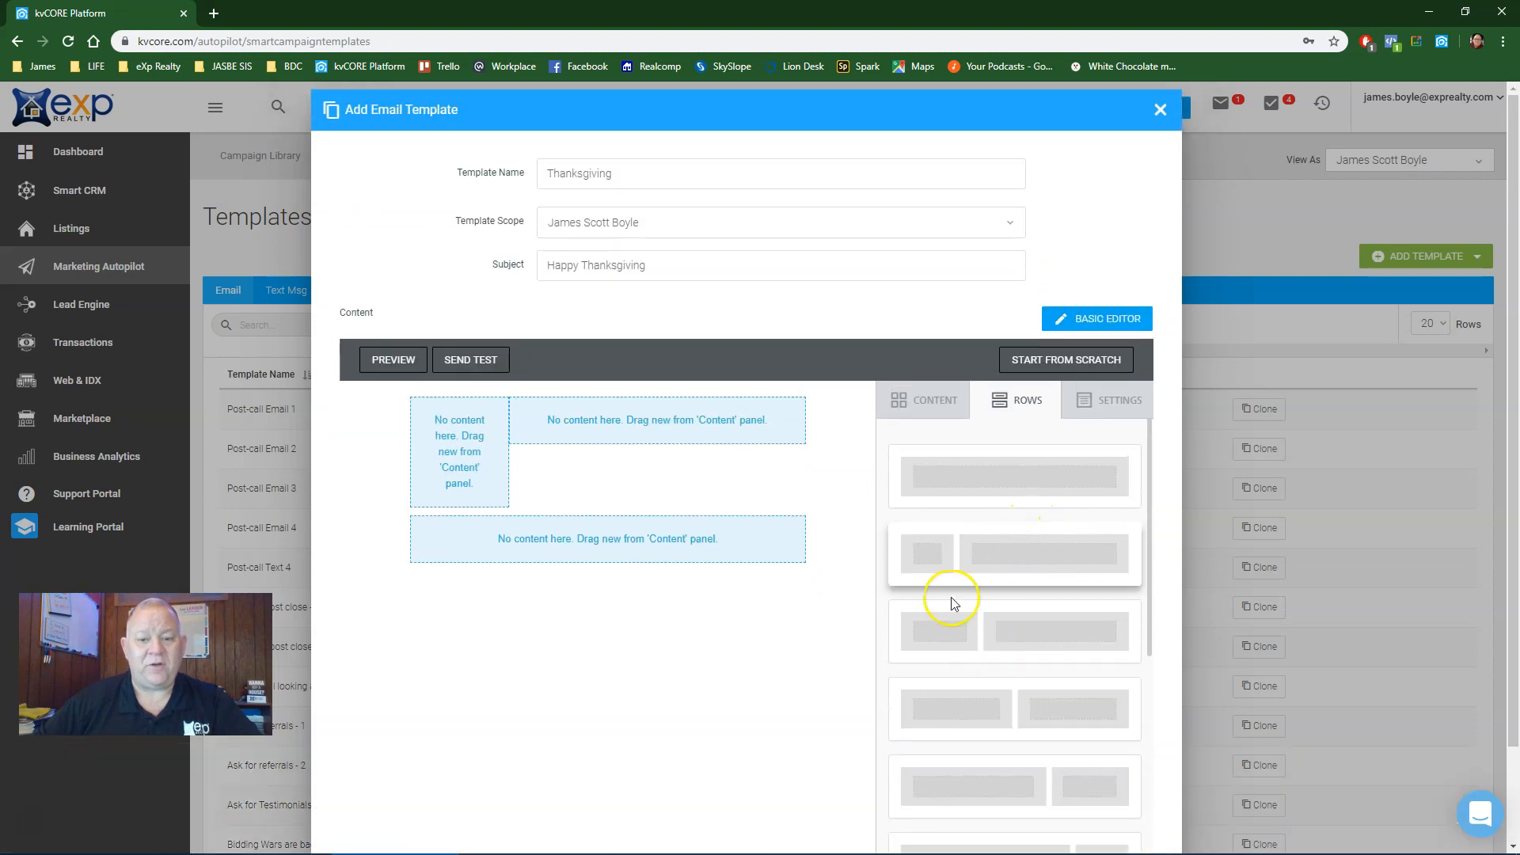
Step: Place an image block in the new row's narrow column and a text block in its wide column
left_click(931, 402)
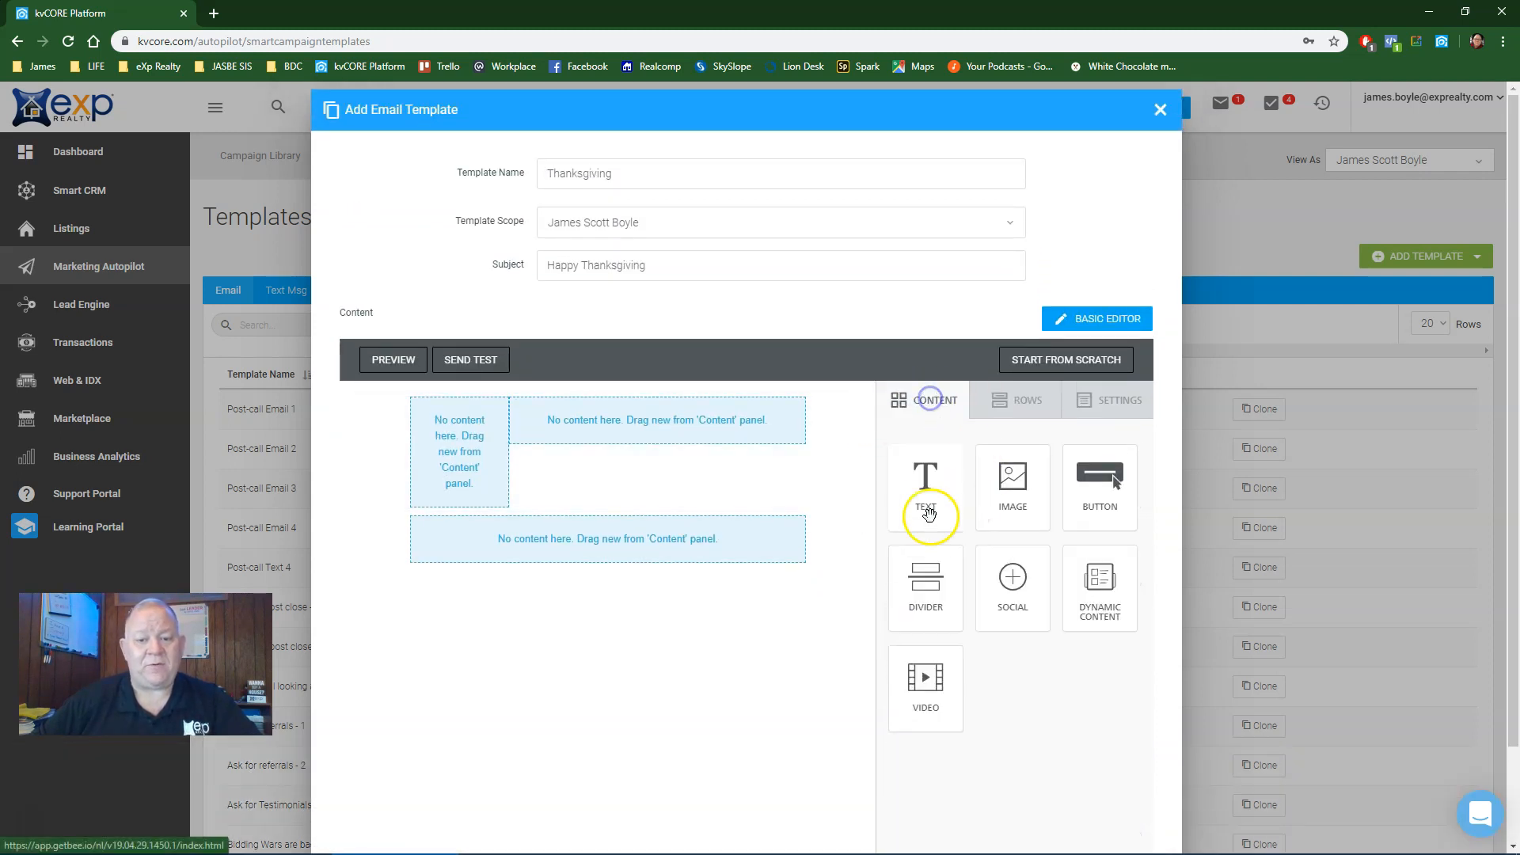
mouse_move(1019, 488)
left_mouse_down()
mouse_move(853, 502)
mouse_move(480, 439)
mouse_move(465, 456)
left_mouse_up()
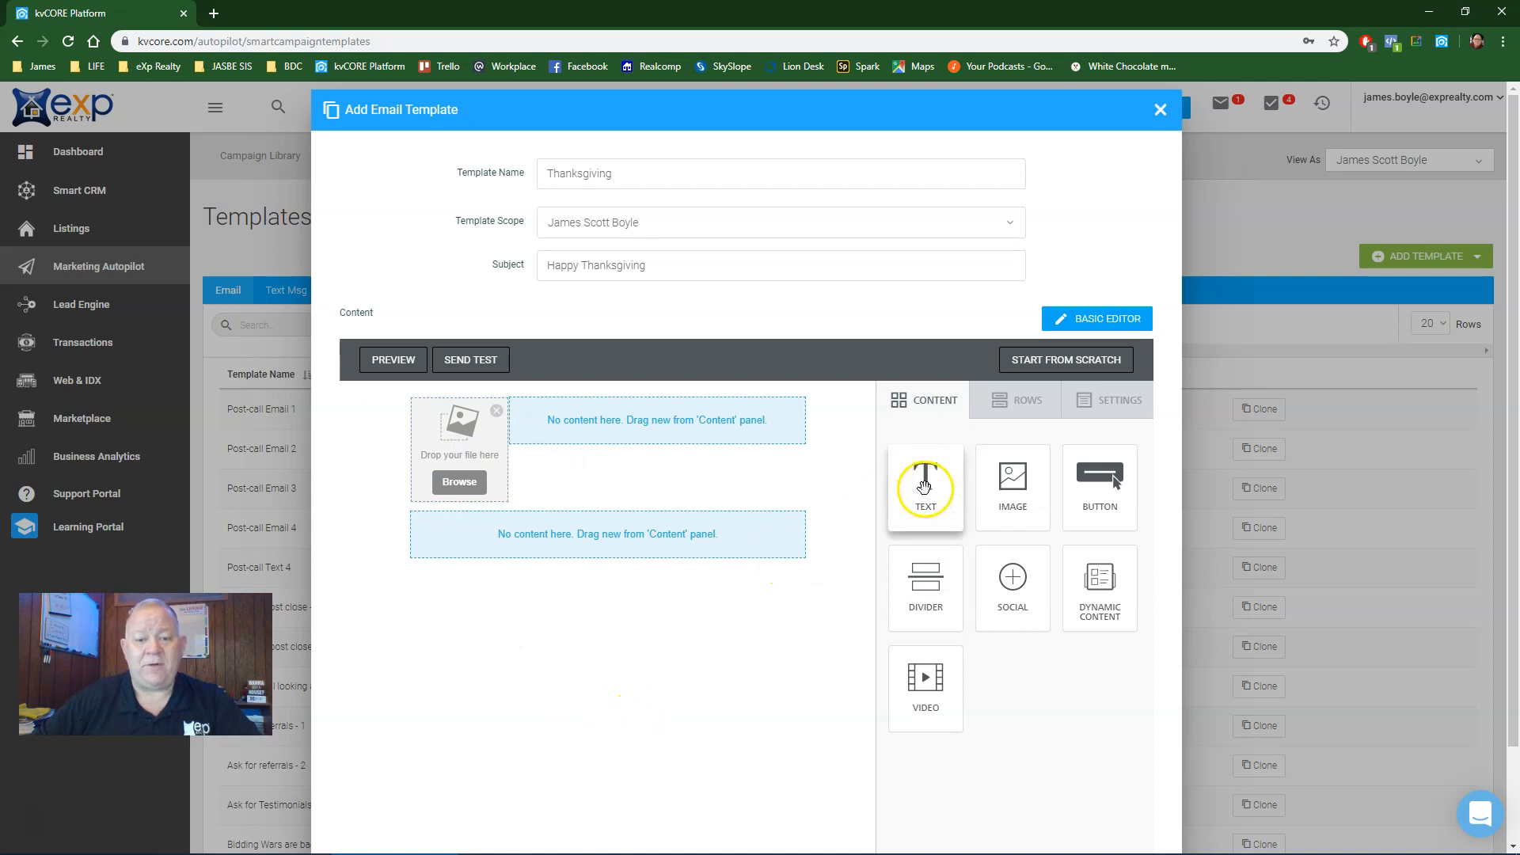
mouse_move(924, 486)
left_mouse_down()
mouse_move(843, 491)
mouse_move(846, 464)
mouse_move(671, 425)
left_mouse_up()
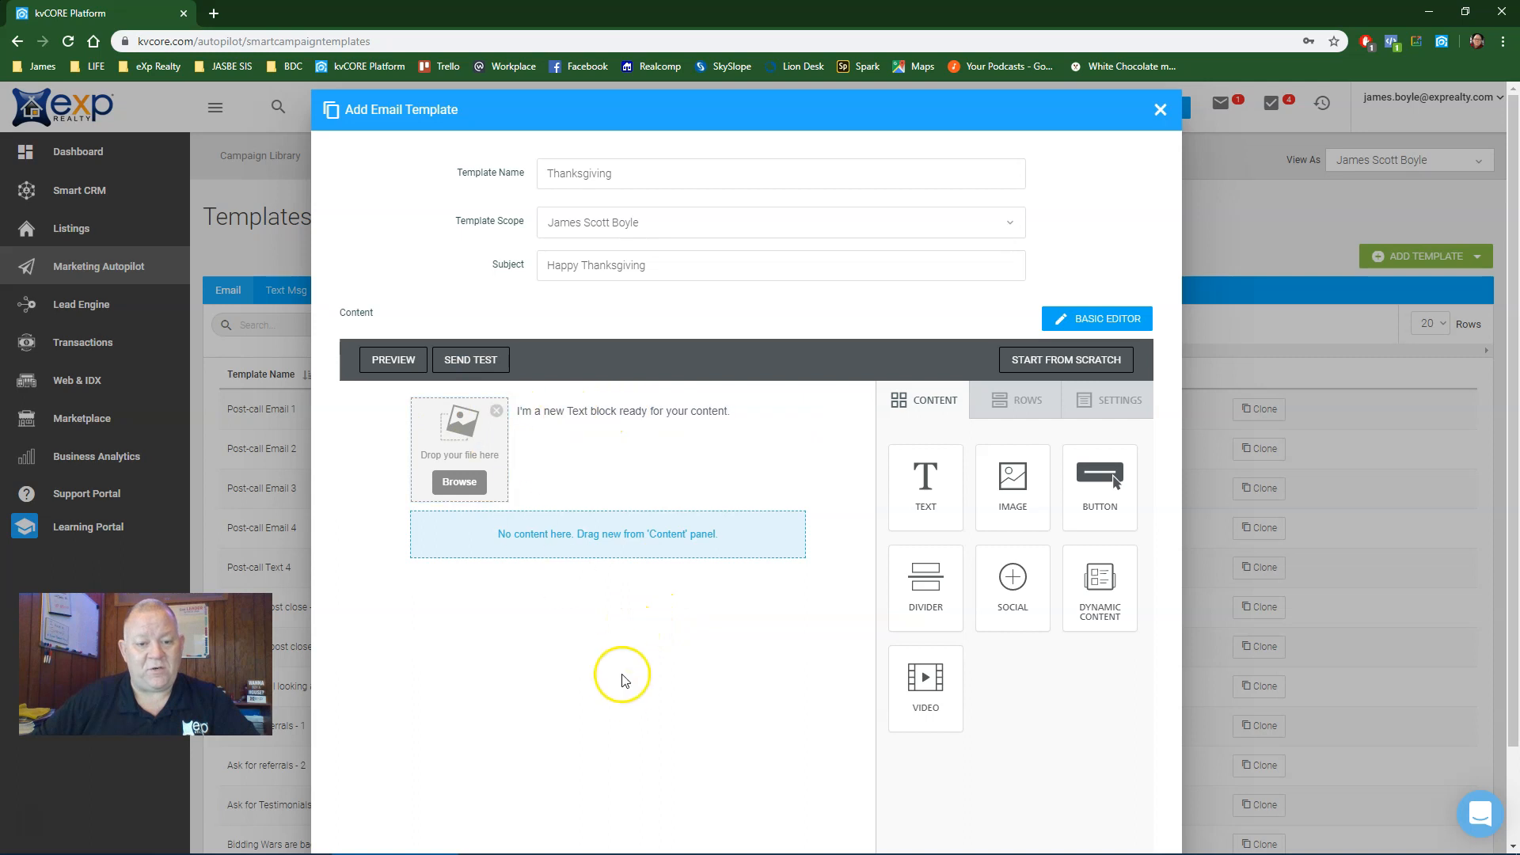
Step: Switch to Word and copy the heading "Wishing Your Family, A Great Thanksgiving" from the Happy Thanksgiving document
key("alt+Tab")
key("alt+Tab")
key("alt+Tab")
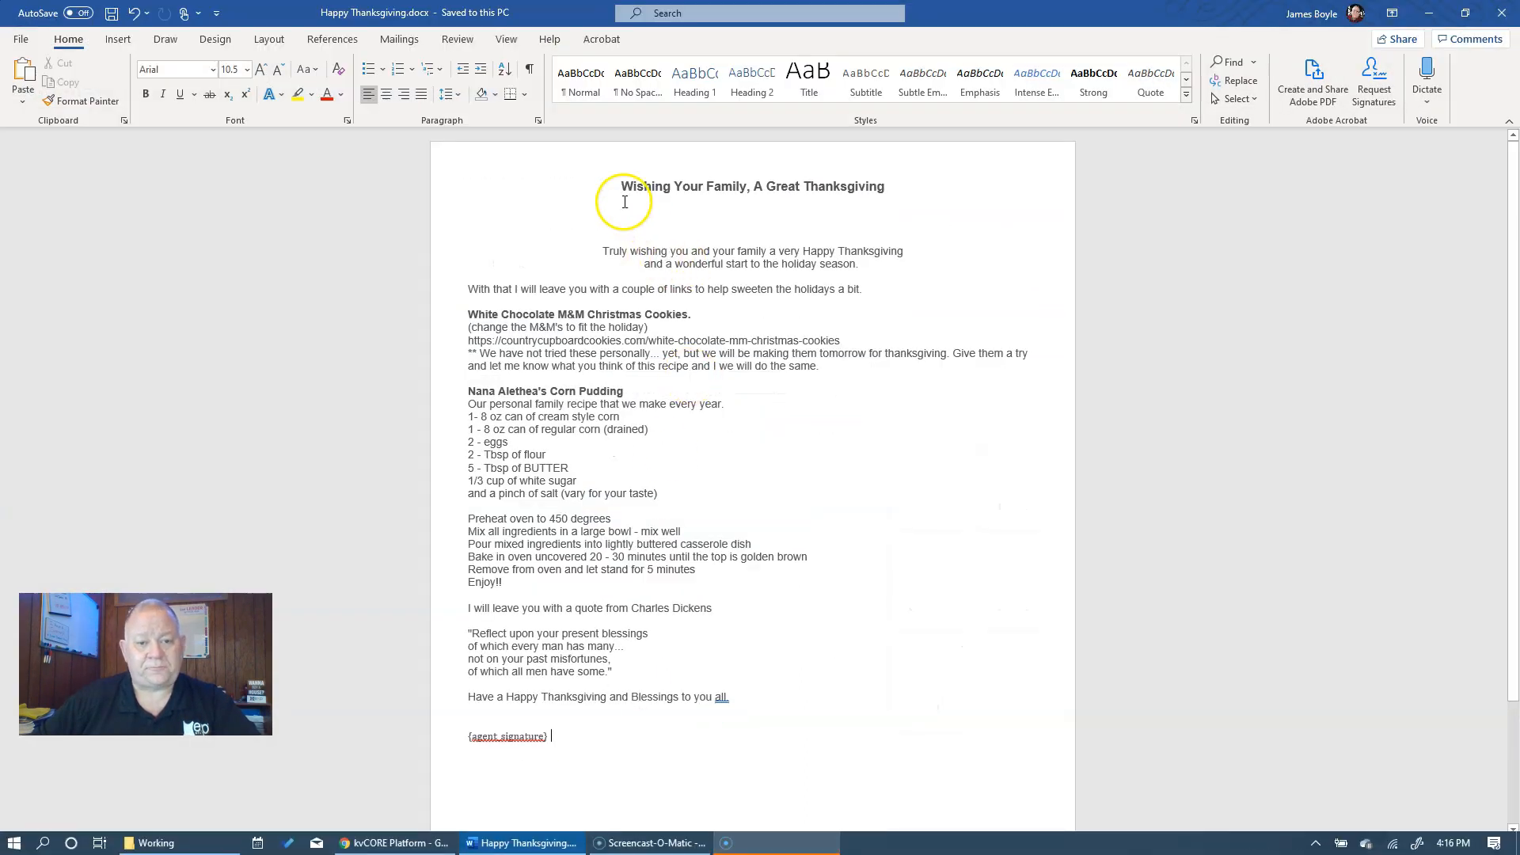
left_click_drag(623, 187, 880, 193)
key("ctrl+c")
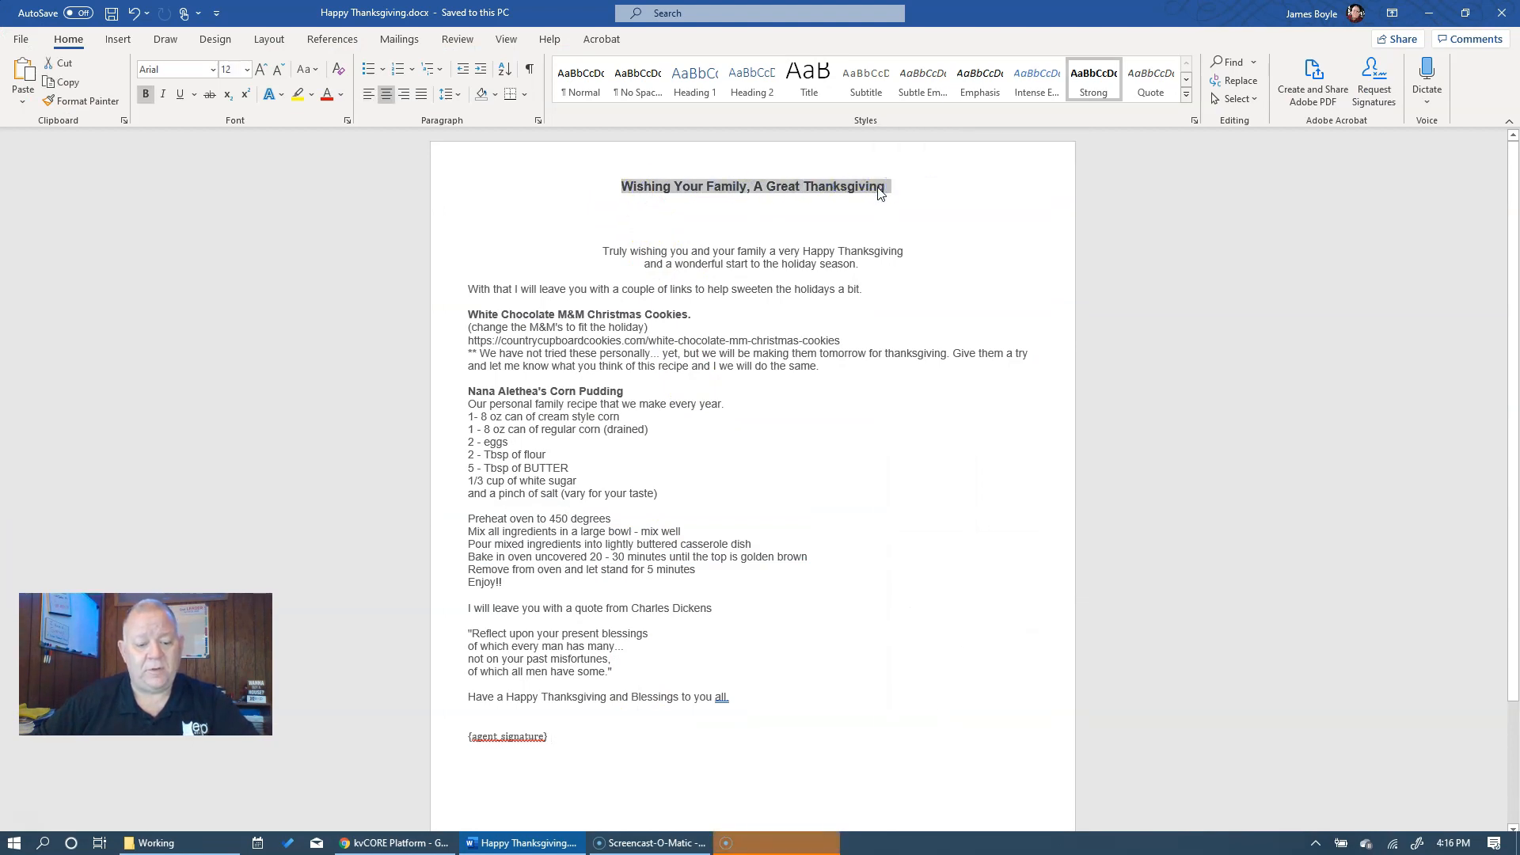
left_click(396, 93)
Step: Switch back to kvCORE in Chrome and paste the copied heading at the start of the text block
key("alt+Tab")
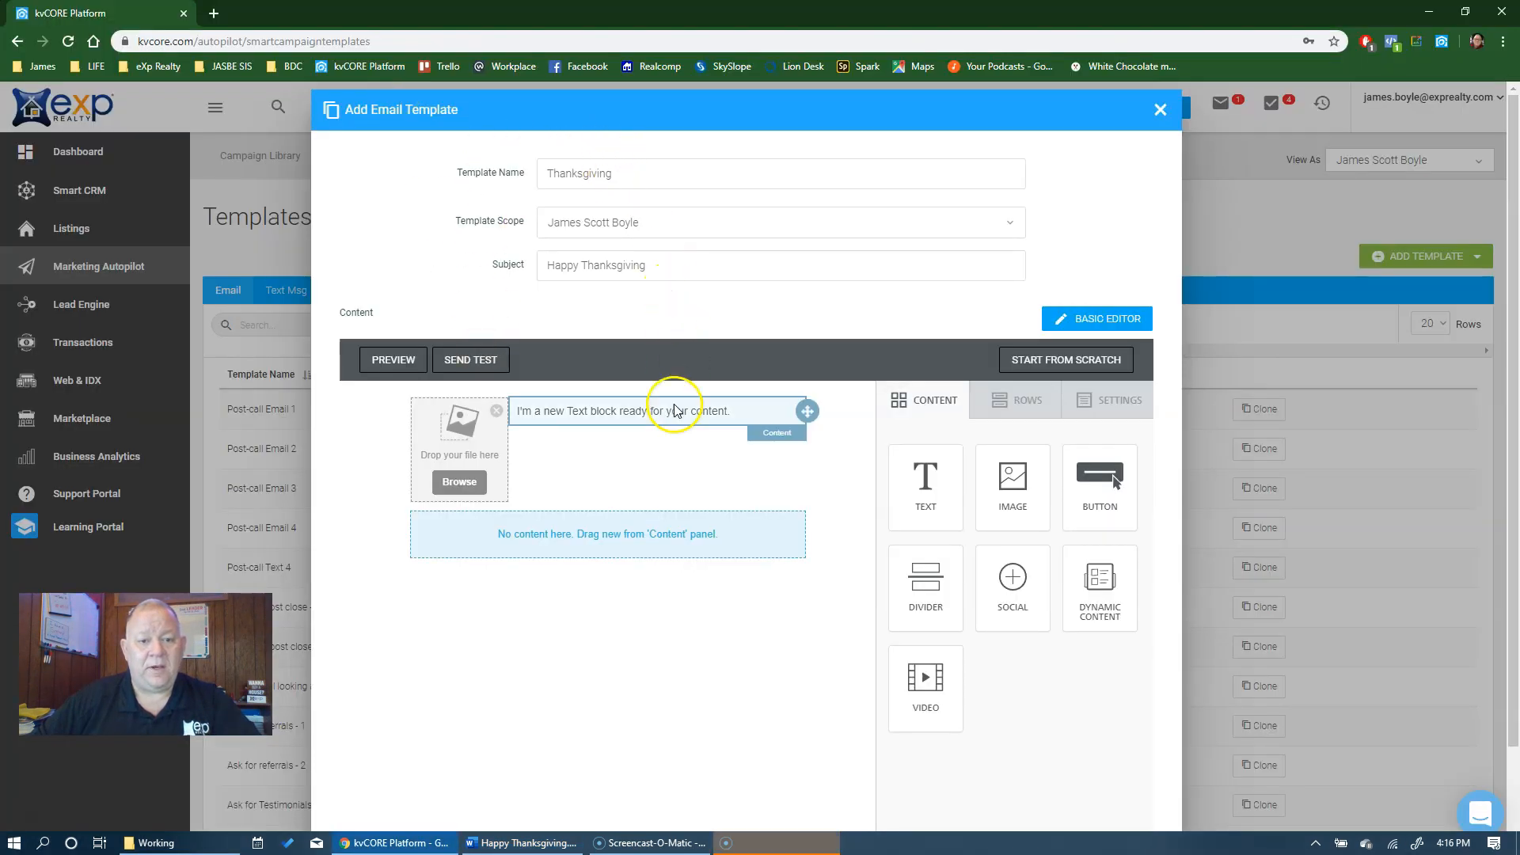
double_click(716, 410)
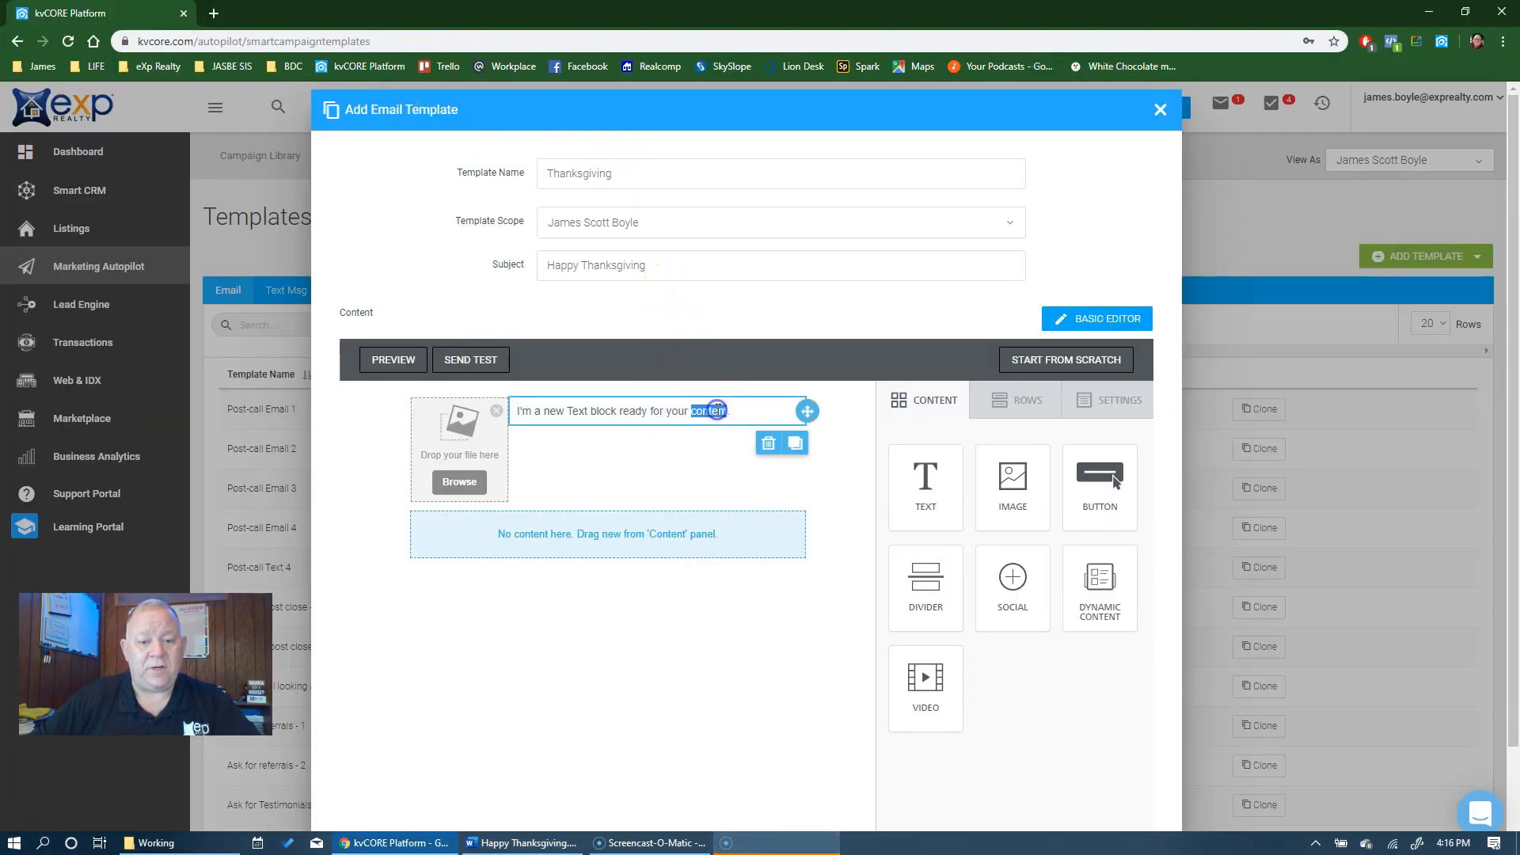
triple_click(718, 410)
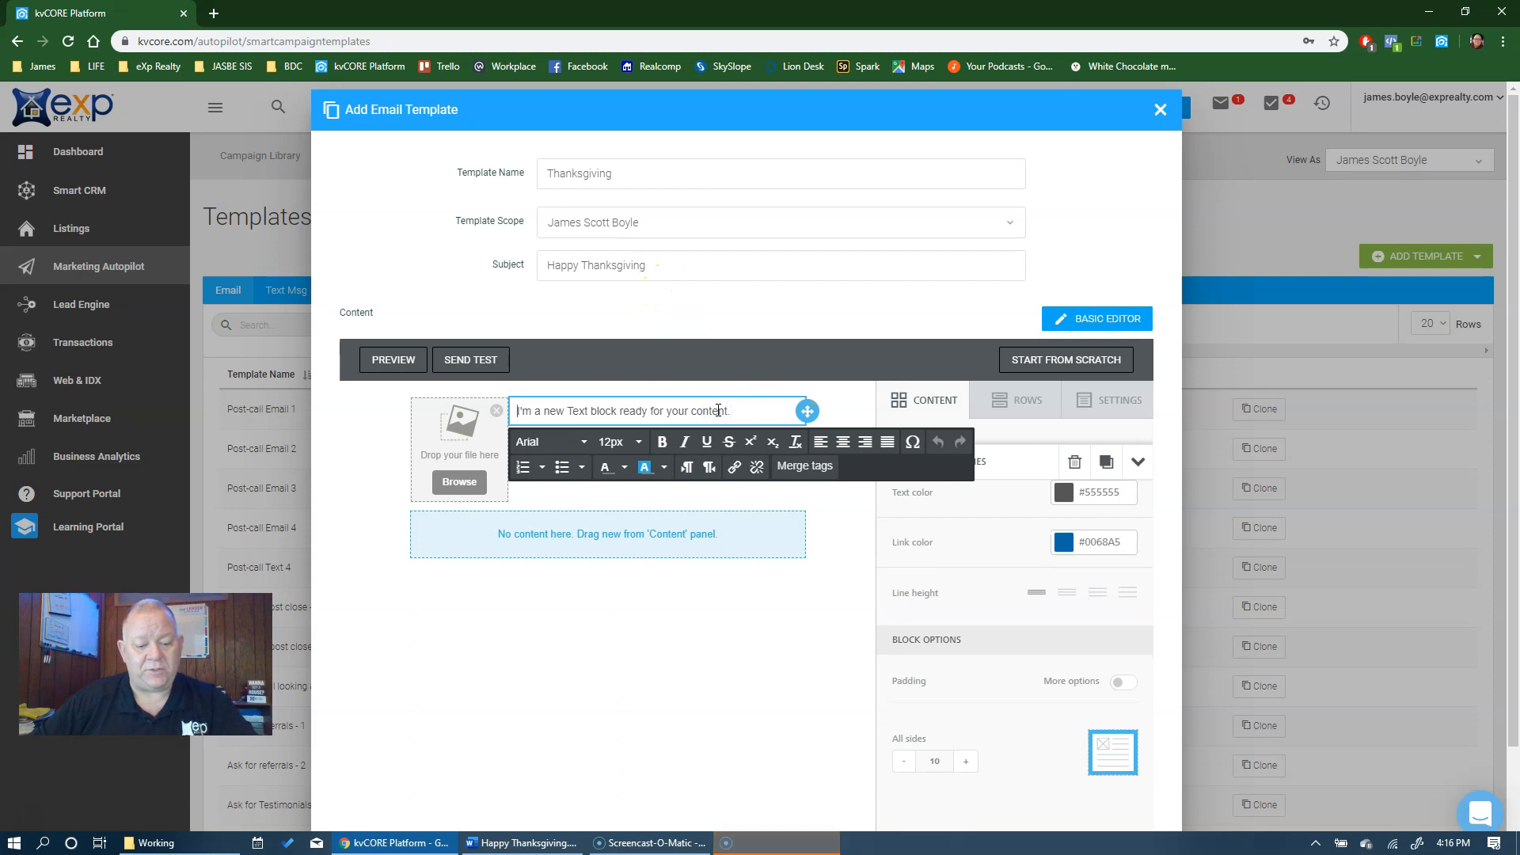
key("ctrl+v")
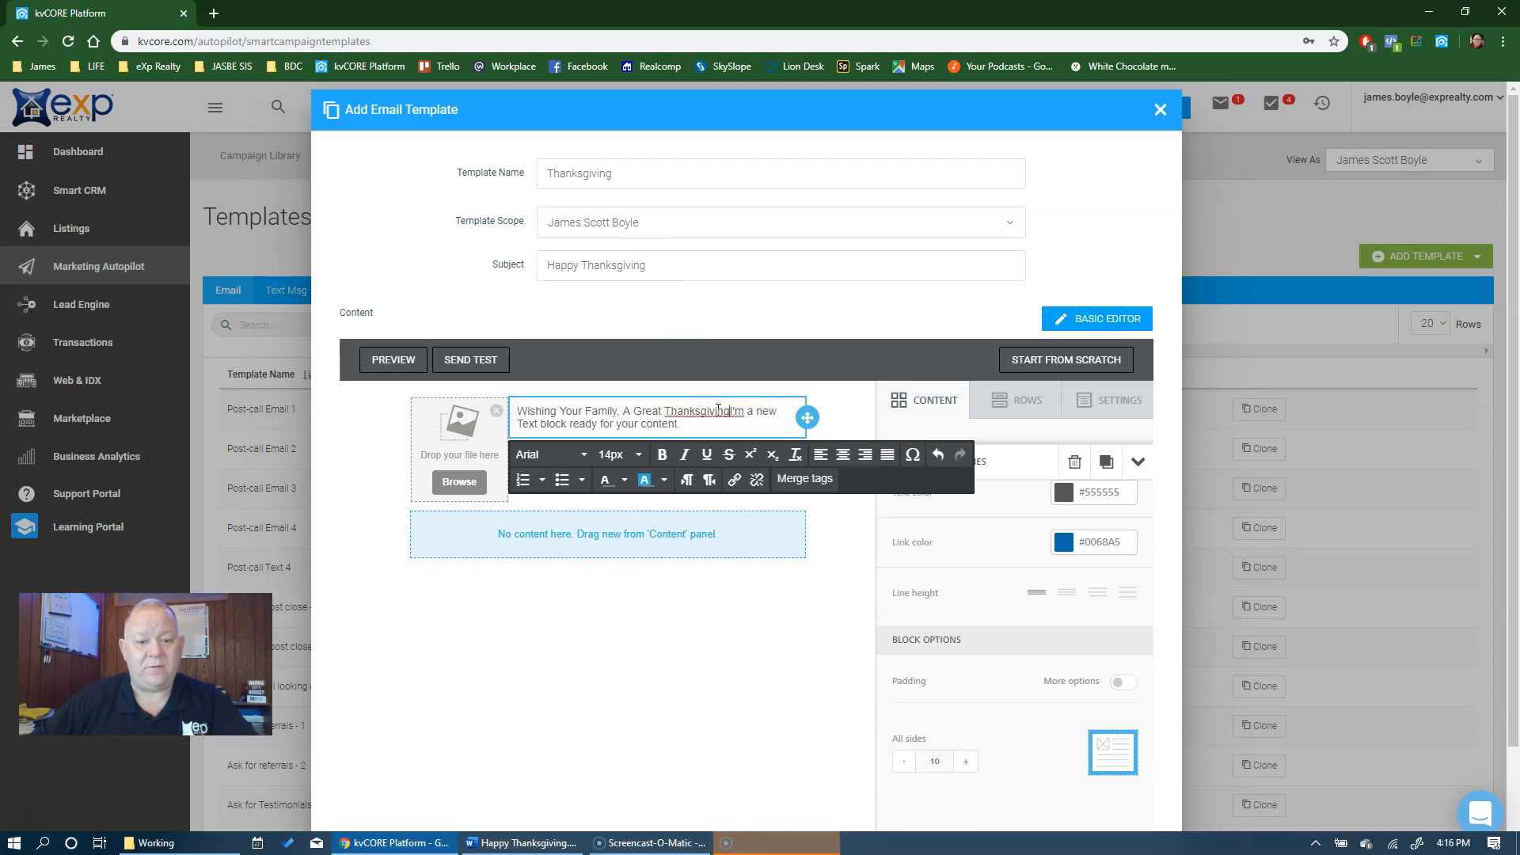
Step: Delete the placeholder sentence "I'm a new Text block ready for your content." after the pasted heading
left_click(755, 434)
left_click(726, 426)
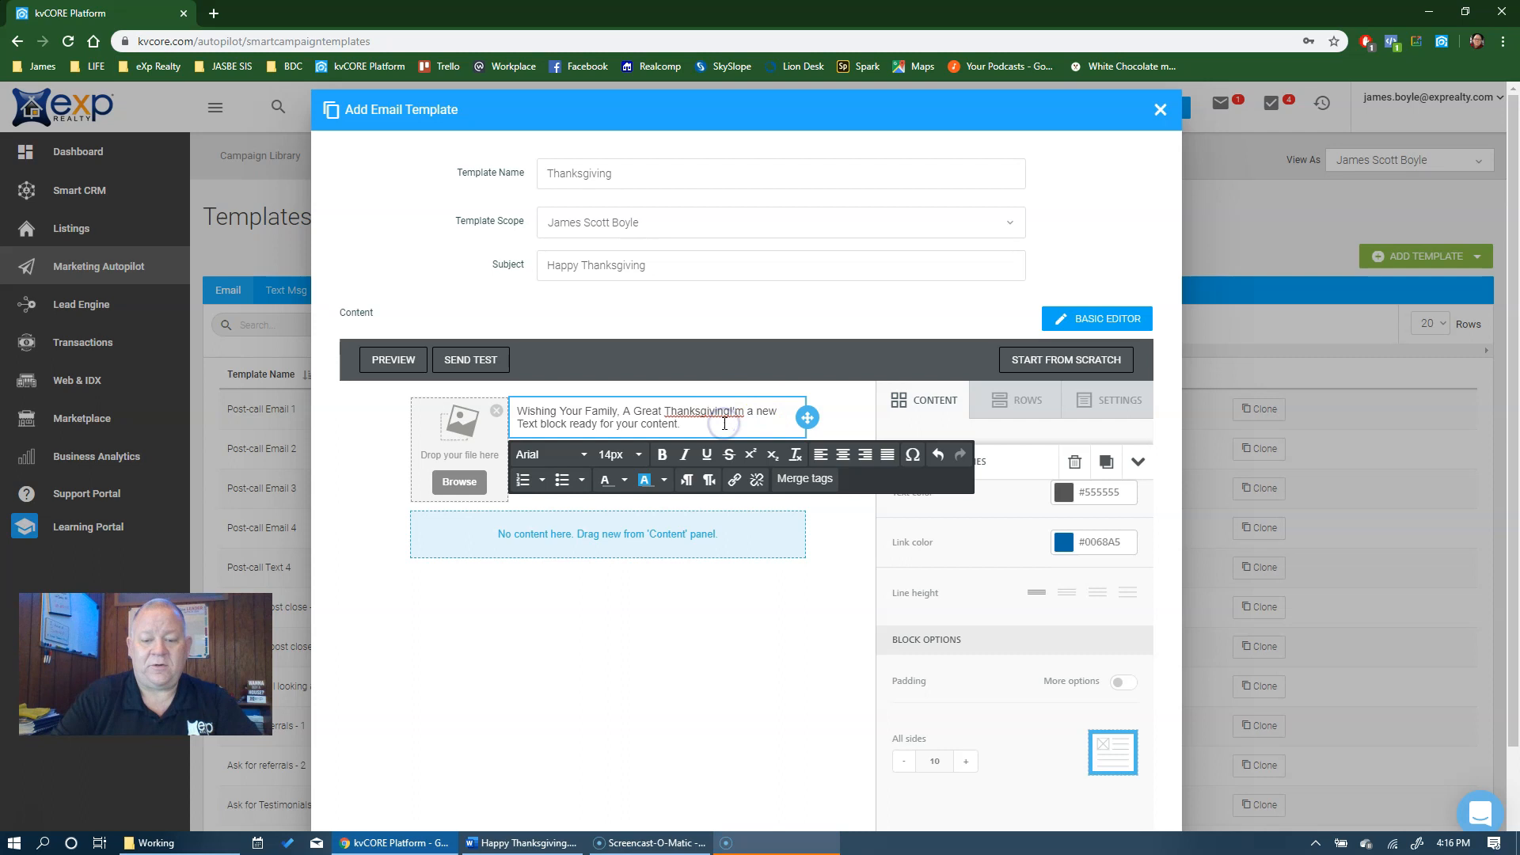
key("BackSpace")
key("BackSpace")
key("BackSpace")
key("BackSpace")
key("BackSpace")
key("BackSpace")
key("BackSpace")
key("BackSpace")
key("BackSpace")
key("BackSpace")
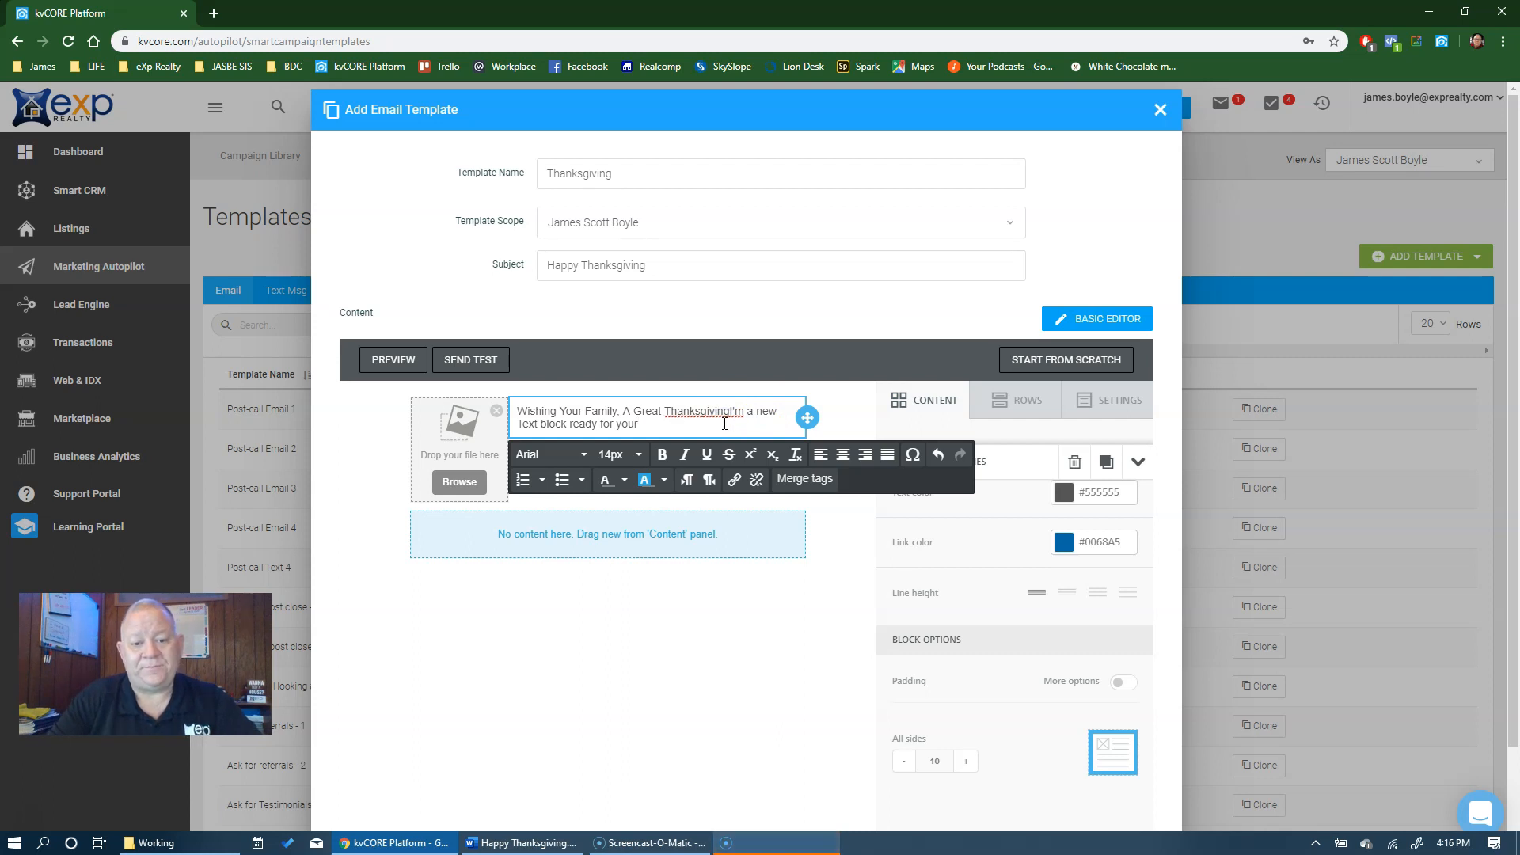
key("BackSpace")
key("BackSpace")
key("BackSpace")
key("BackSpace")
key("BackSpace")
key("BackSpace")
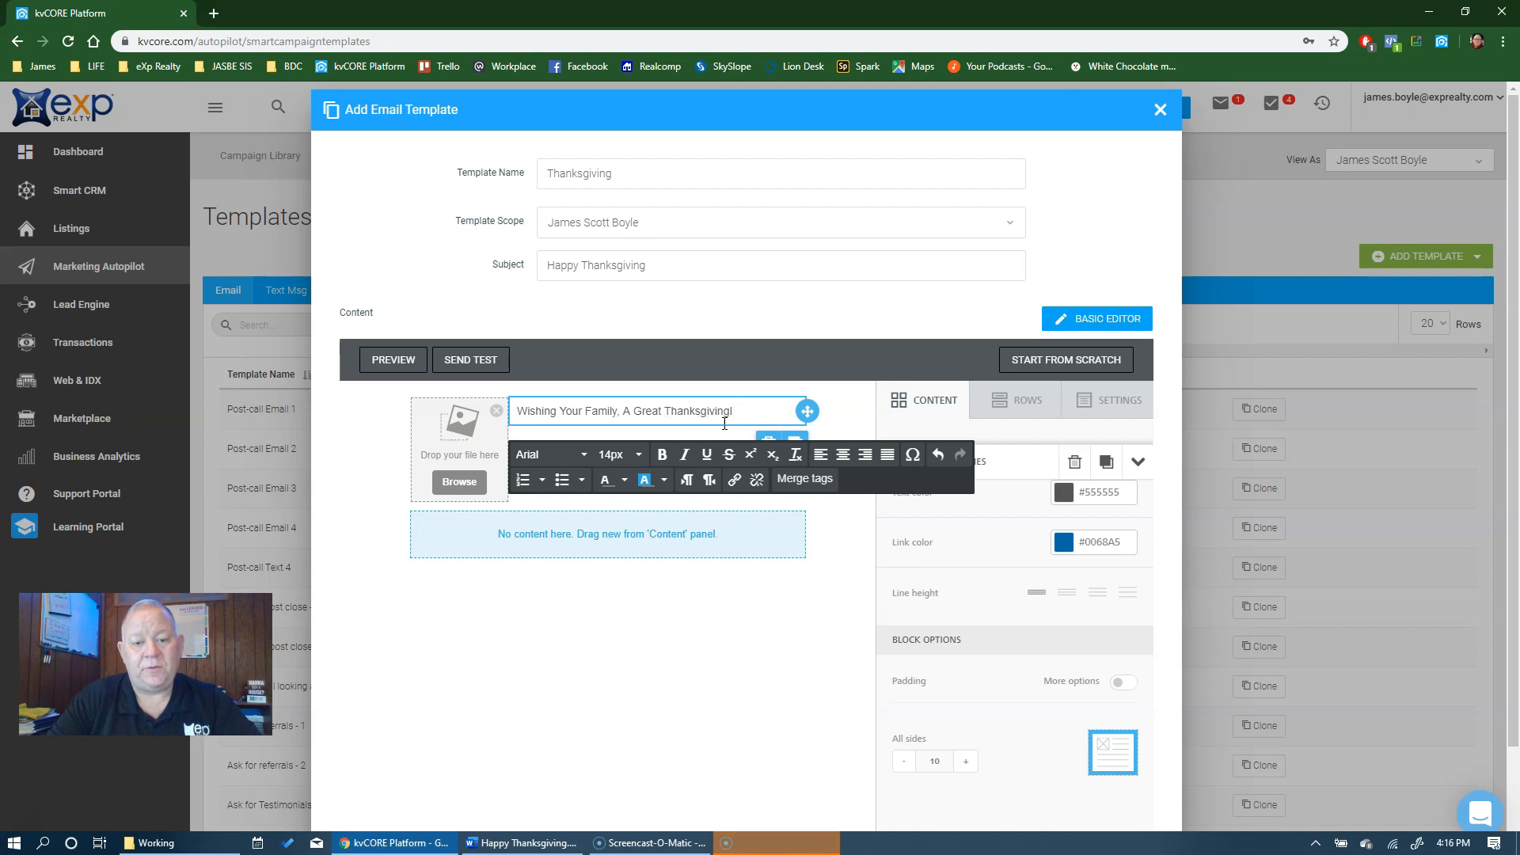
Step: Centre the heading "Wishing Your Family, A Great Thanksgiving", make it bold and set its font size to 16px
left_click_drag(729, 410, 525, 415)
left_click(843, 442)
left_click(663, 444)
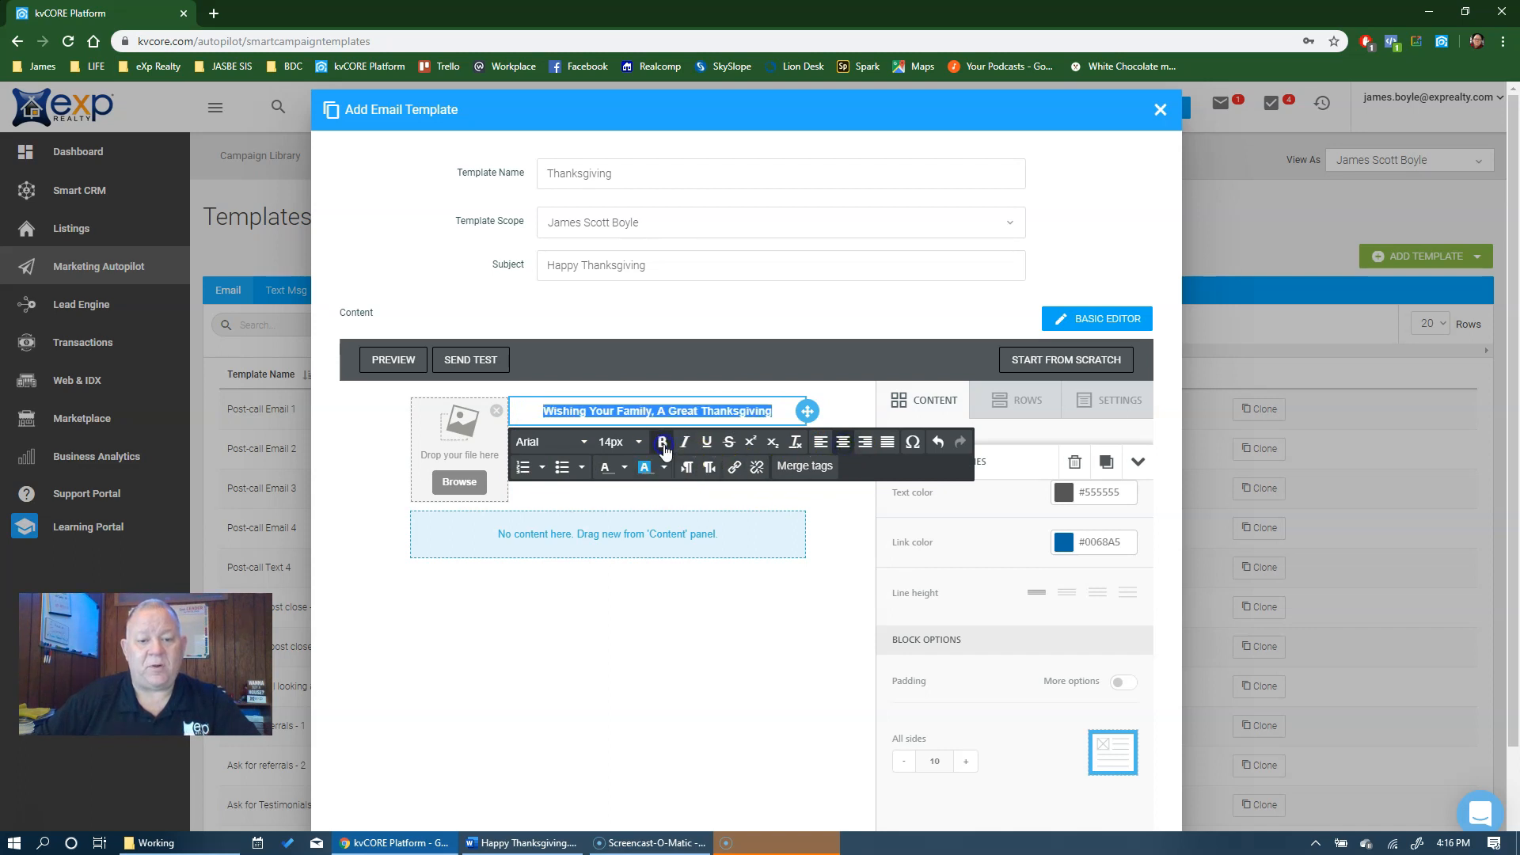
left_click(638, 442)
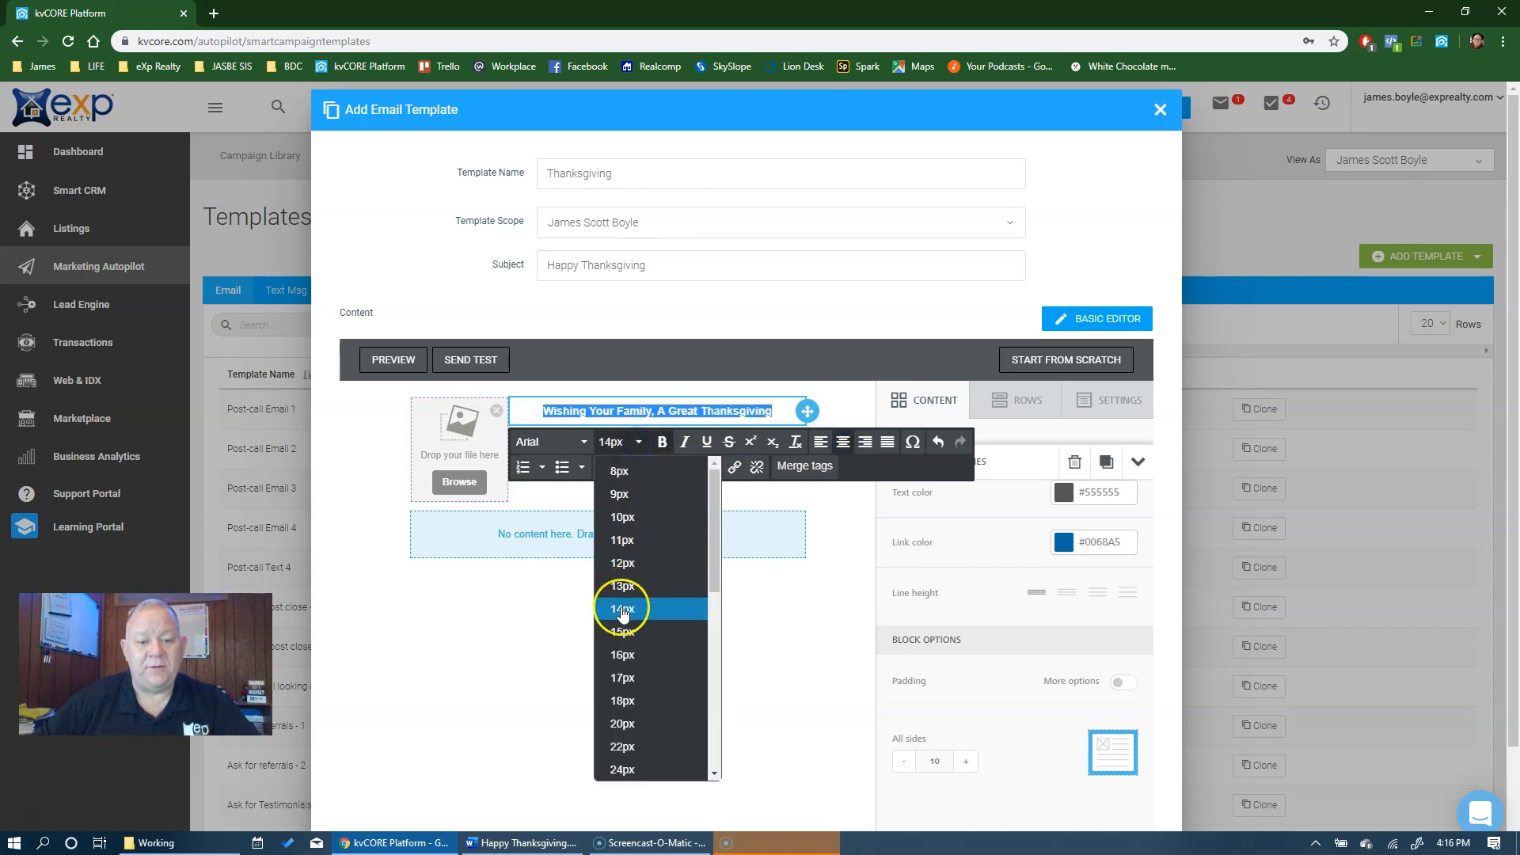
left_click(623, 656)
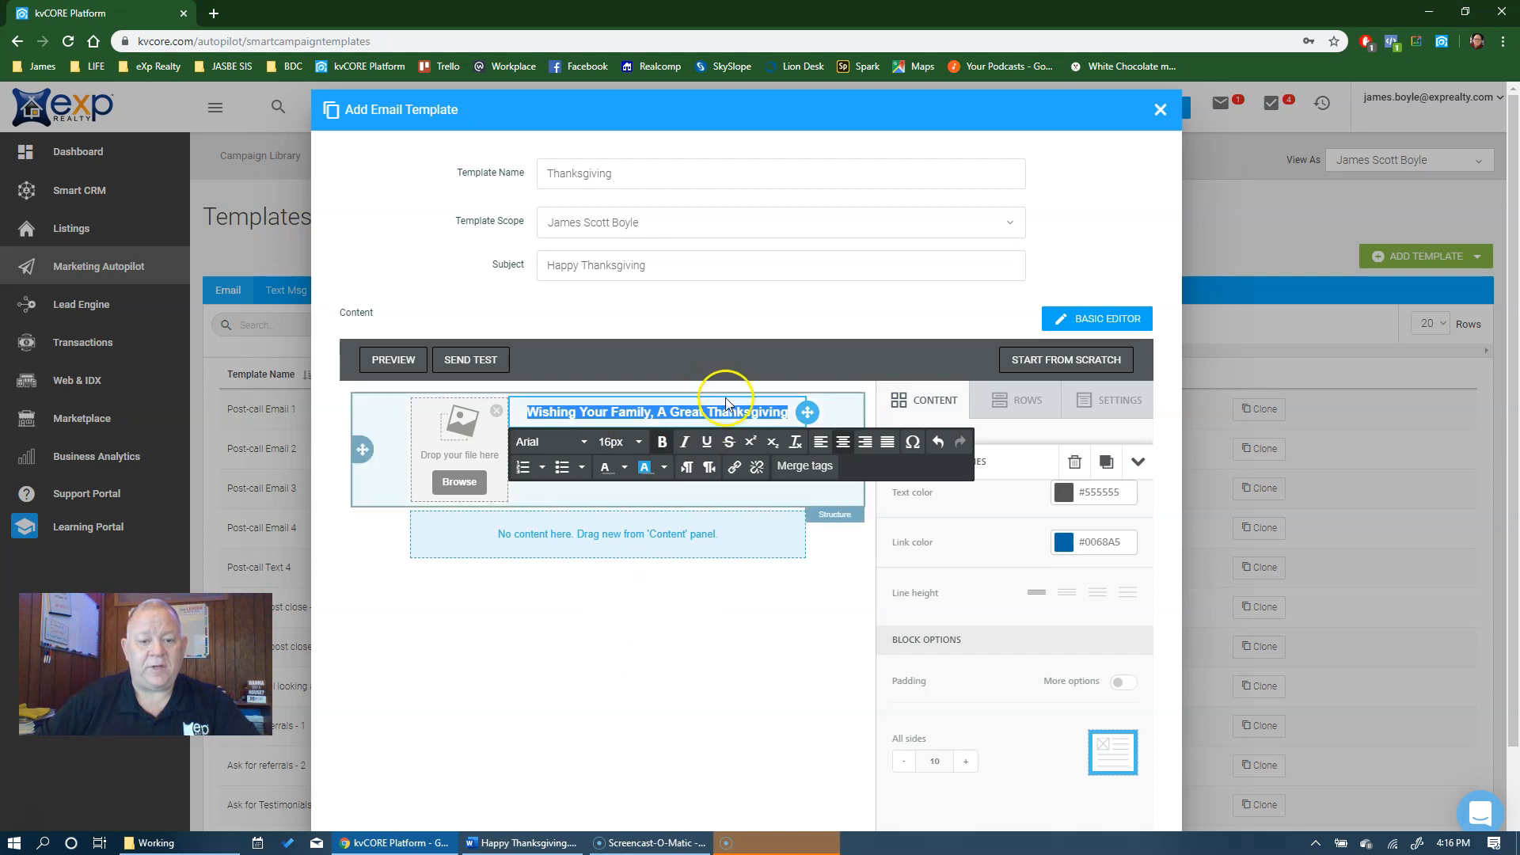
left_click(336, 491)
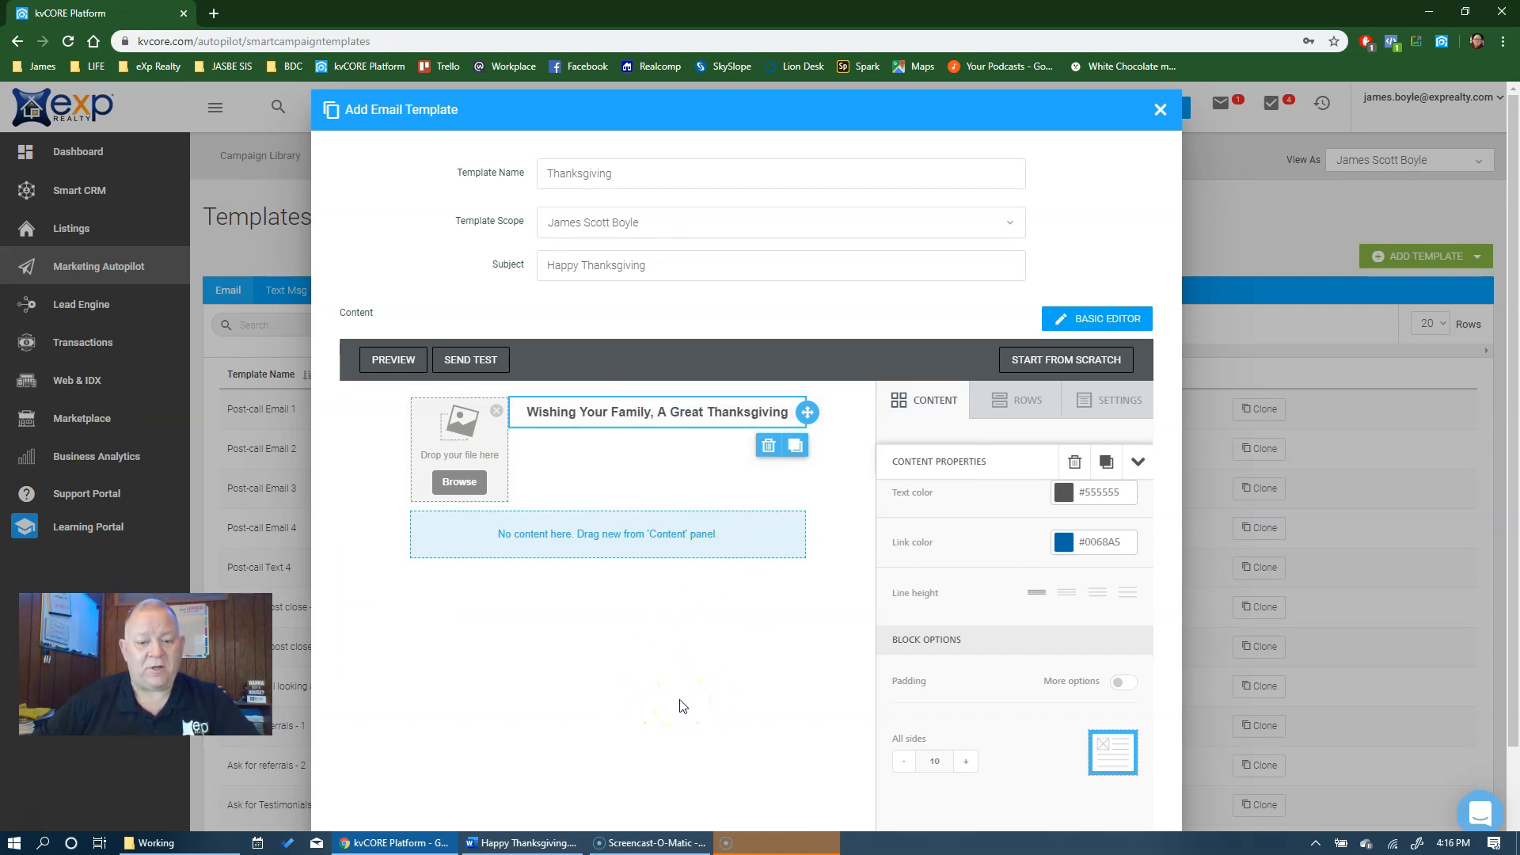
Step: Switch to the Working folder in File Explorer, fit its window beside the image block, and upload eXp-Realty.png into the block
key("alt+Tab")
key("alt+Tab")
key("alt+Tab")
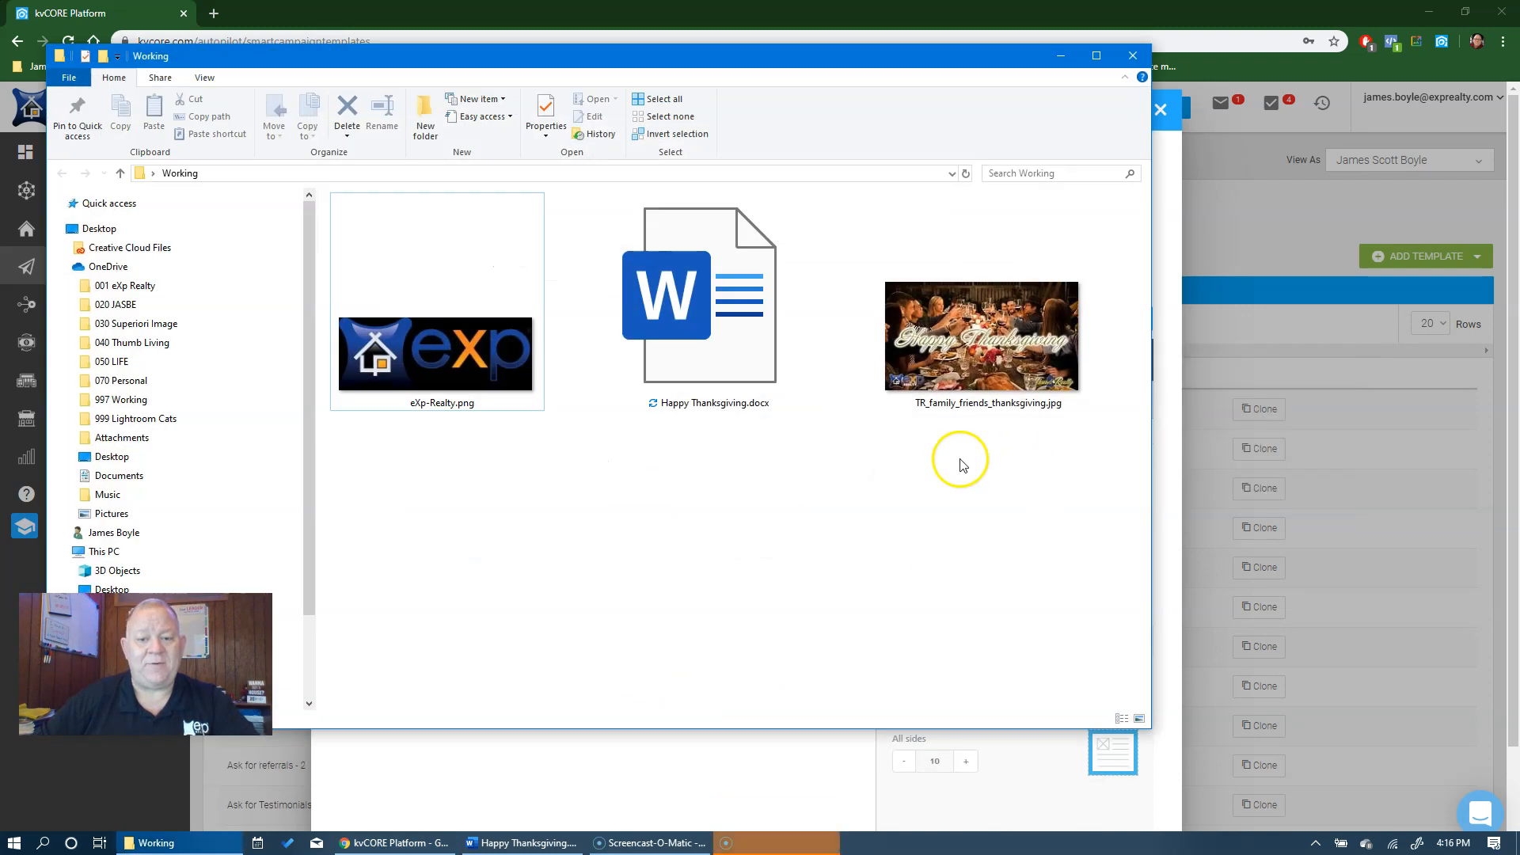
left_click_drag(872, 67, 1077, 116)
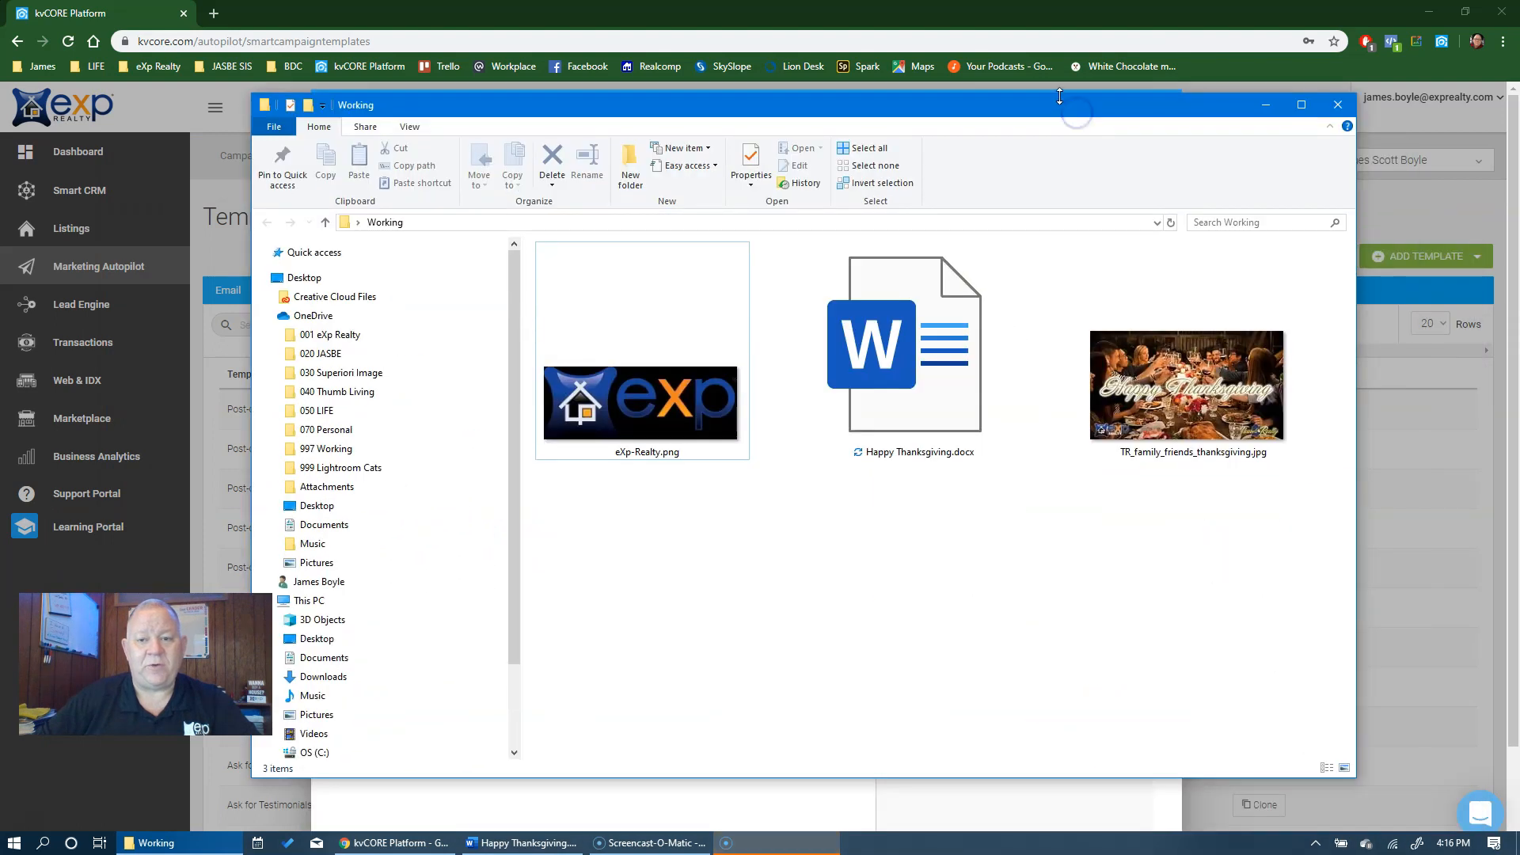
left_click(1060, 91)
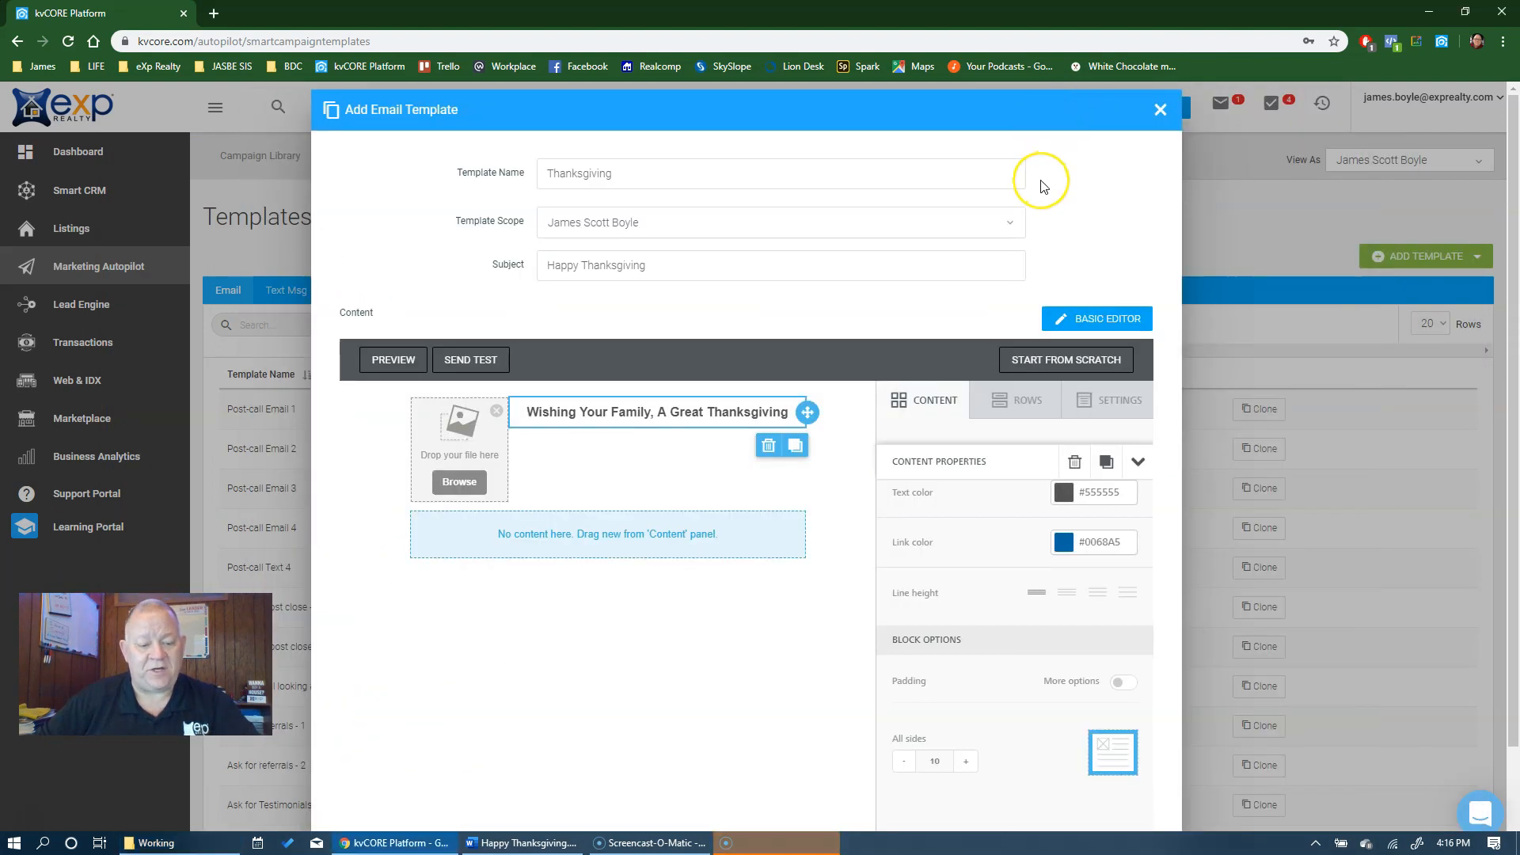
key("alt+Tab")
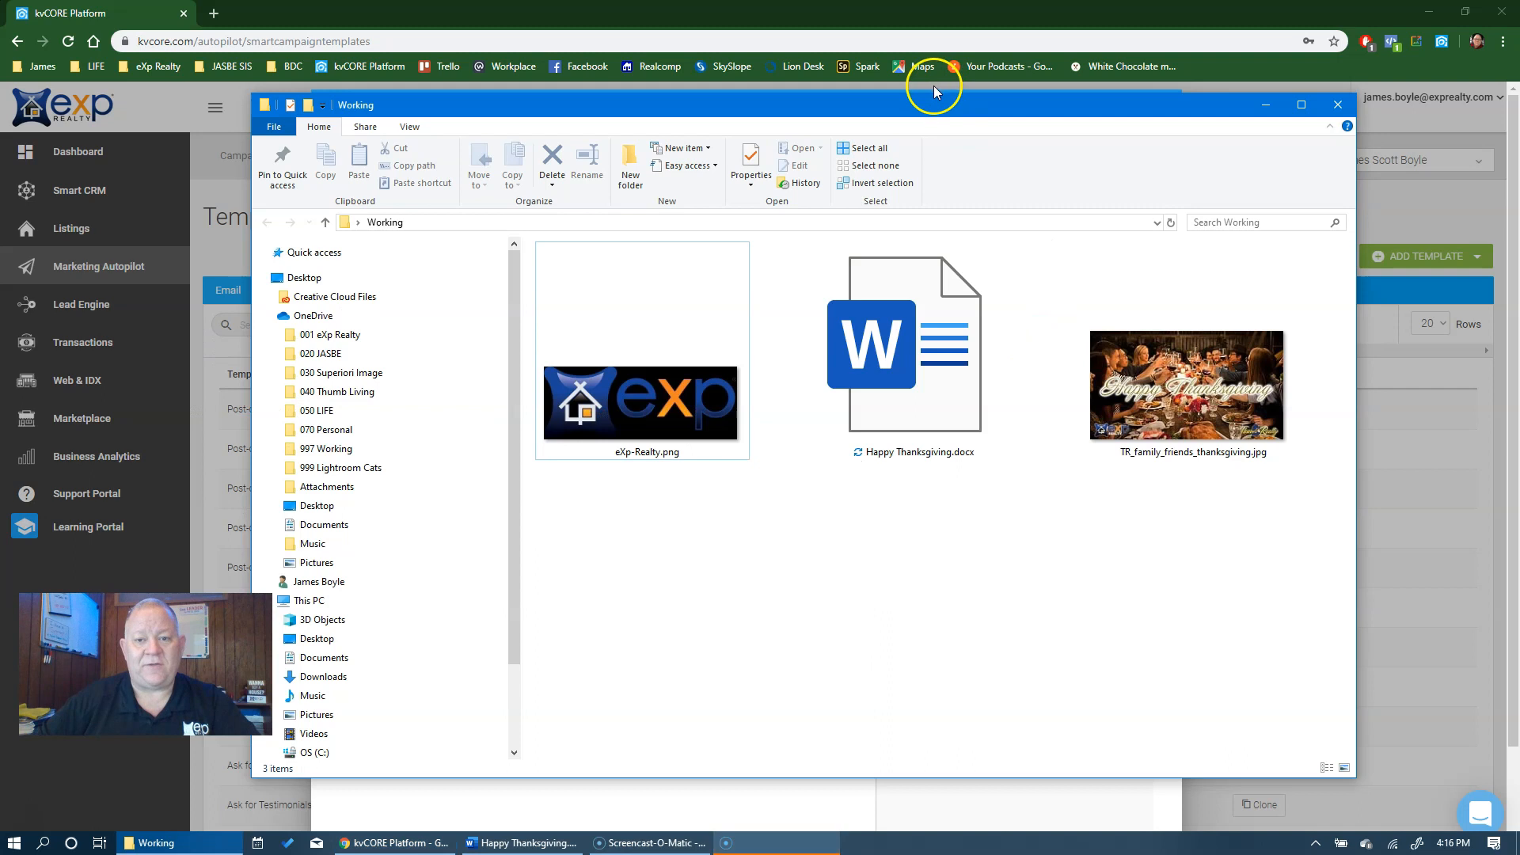
left_click_drag(946, 94, 950, 237)
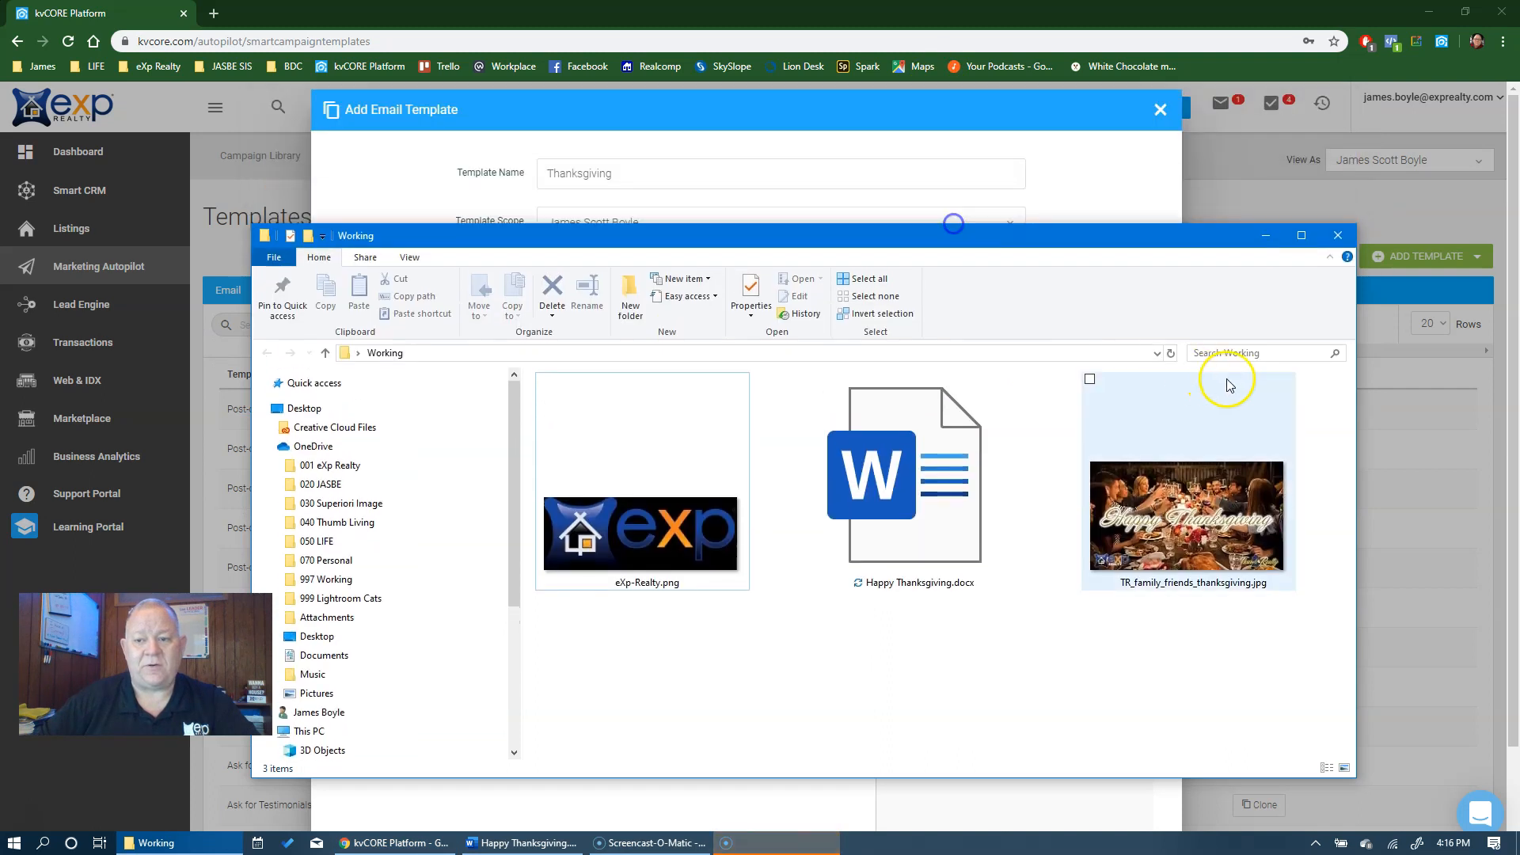
left_click_drag(1357, 389, 1141, 401)
left_click_drag(915, 240, 1271, 159)
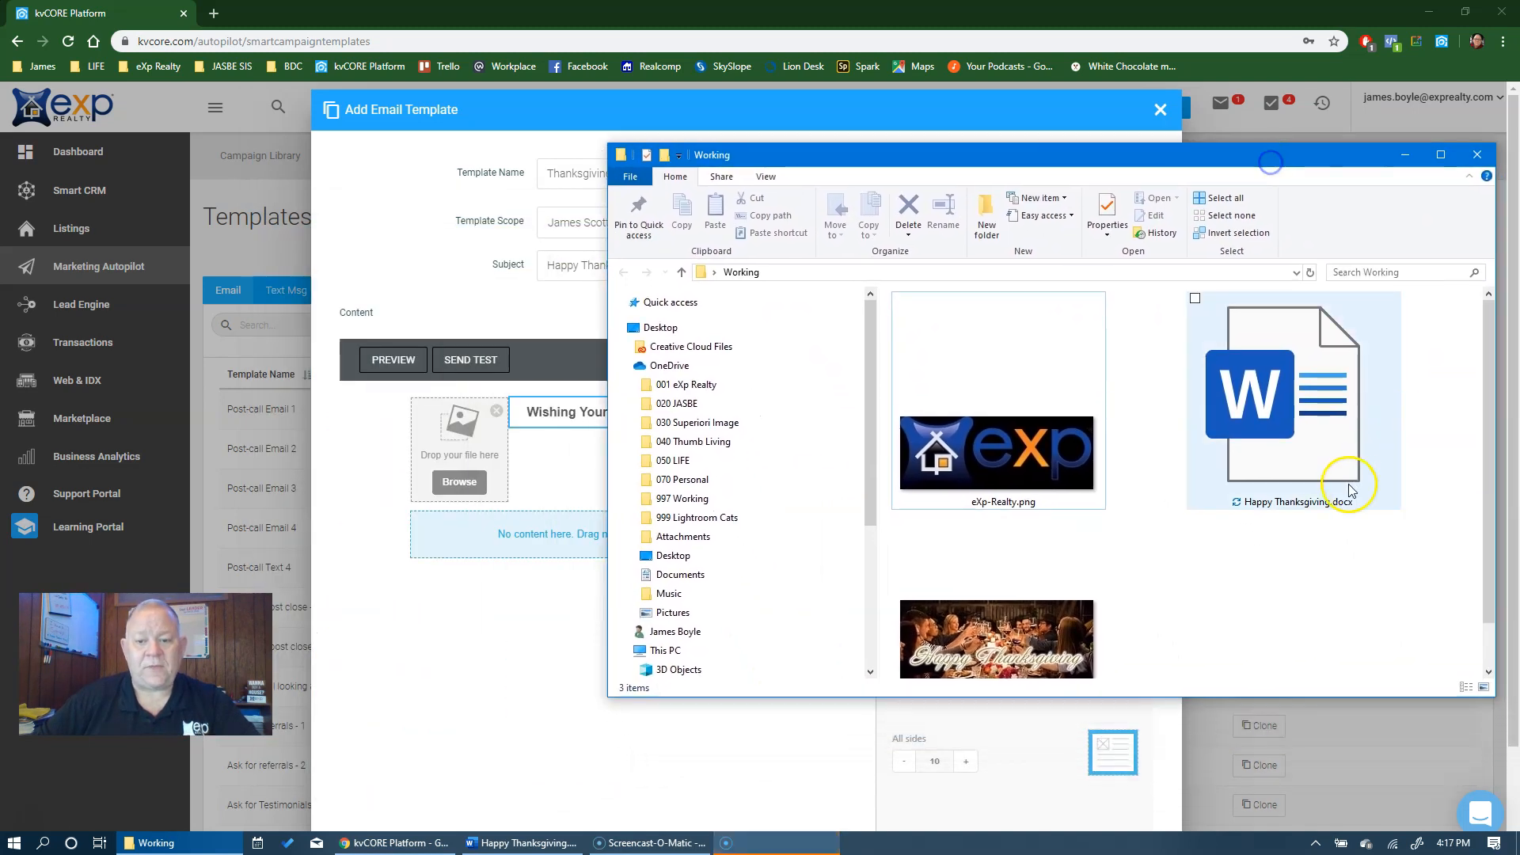
left_click(1005, 451)
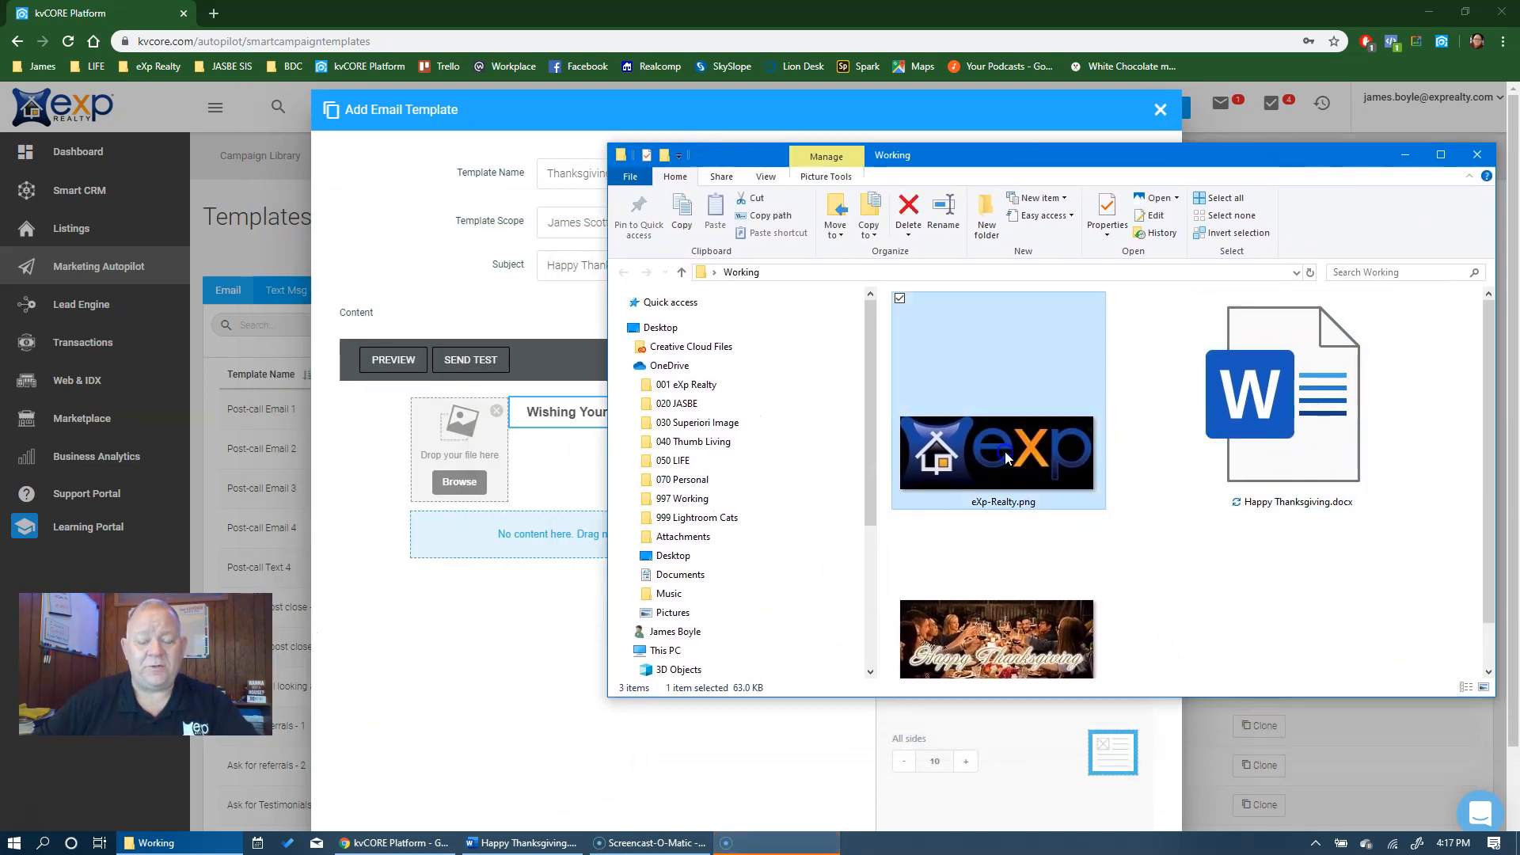
left_click_drag(1006, 458, 457, 456)
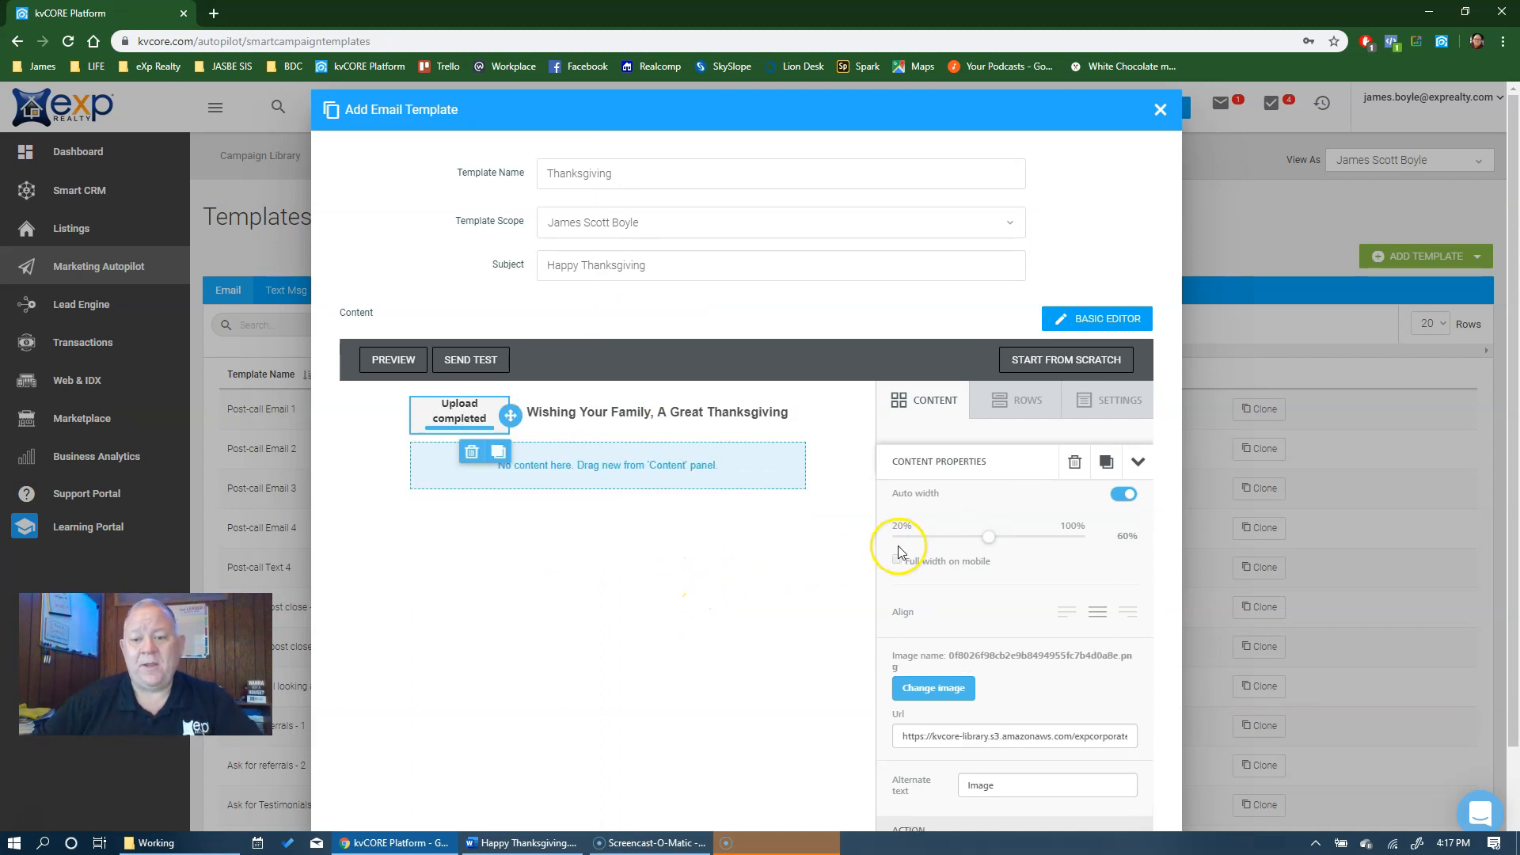
Step: Add an image block to the empty row, and check the dimensions of TR_family_friends_thanksgiving.jpg in File Explorer before returning to kvCORE
left_click(935, 401)
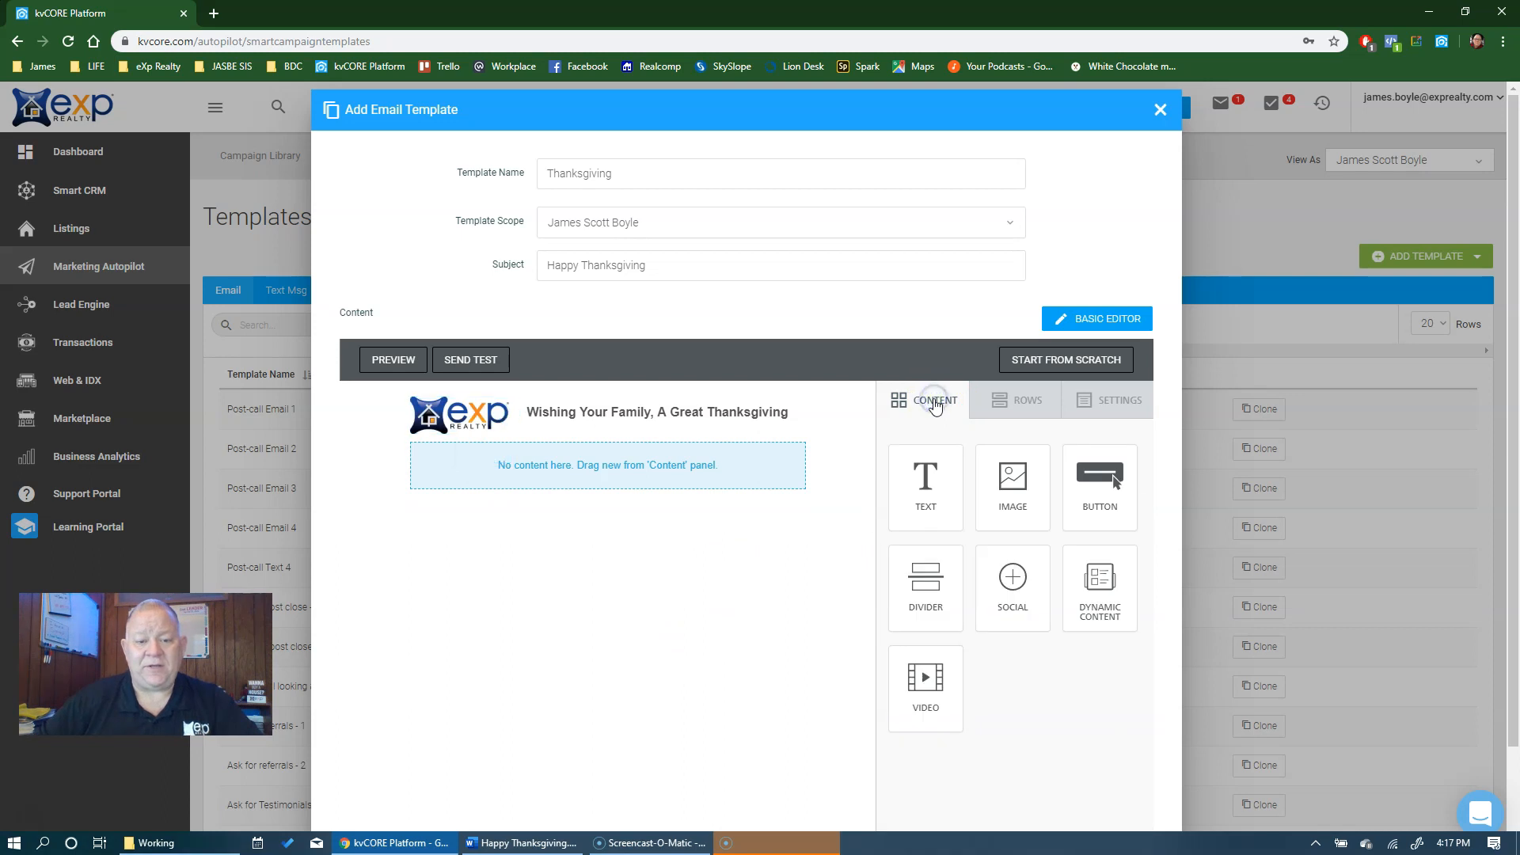
left_click_drag(1014, 485, 588, 462)
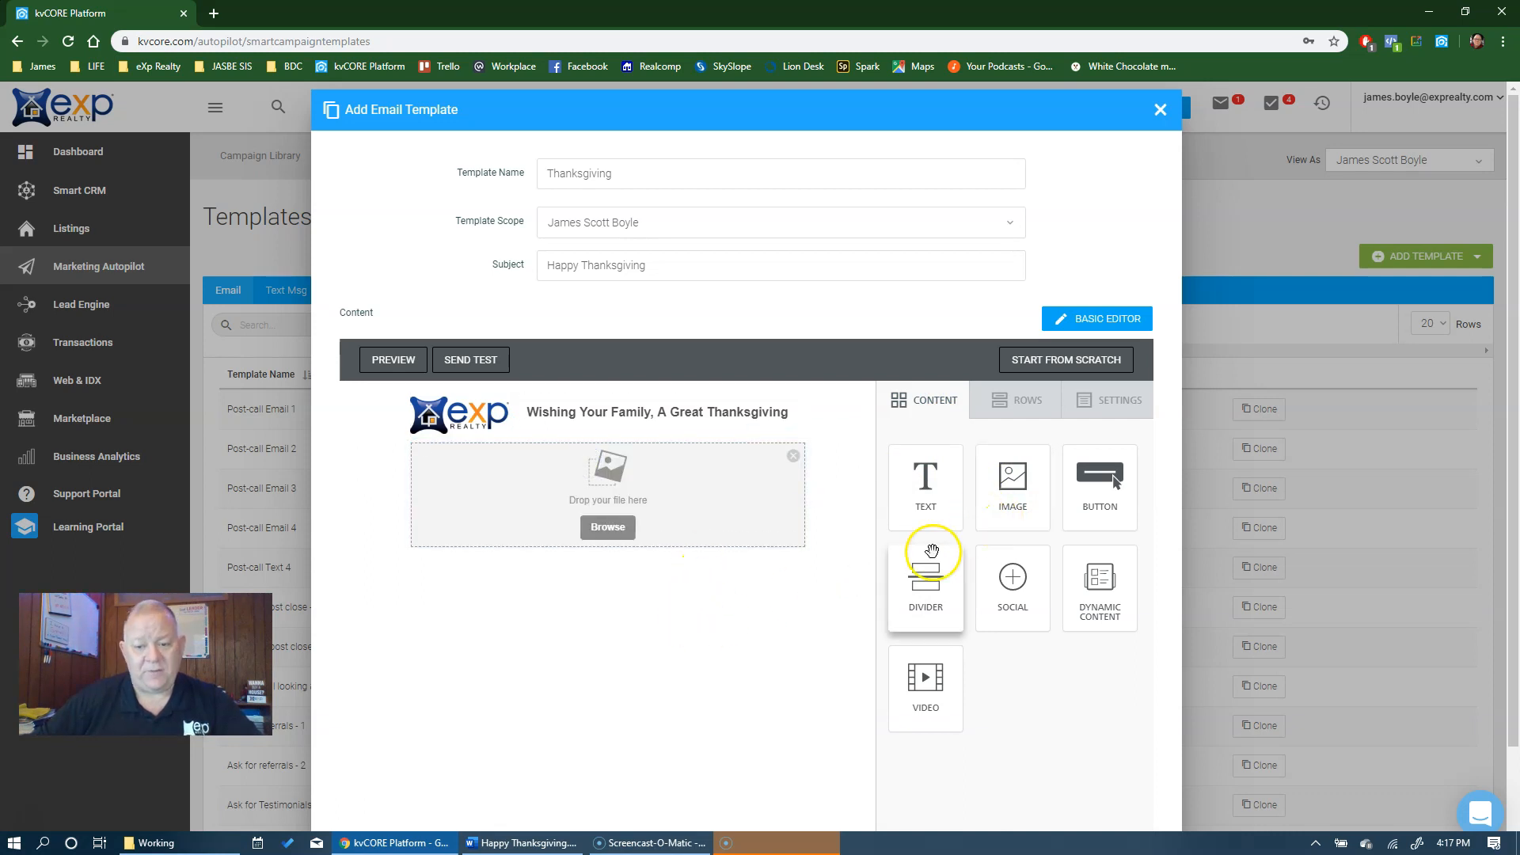
key("alt+Tab")
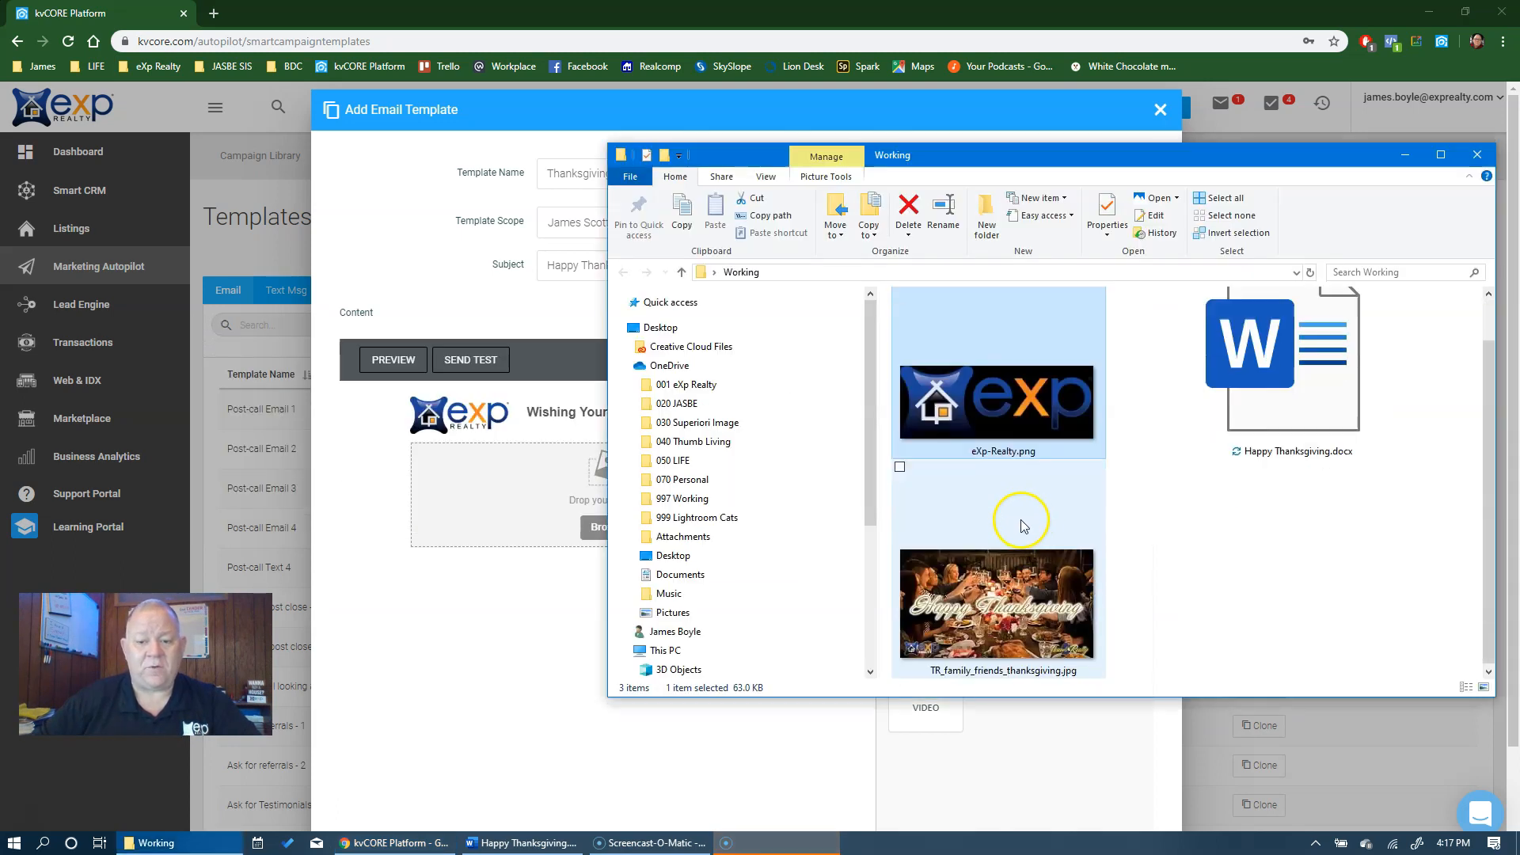
left_click(1206, 577)
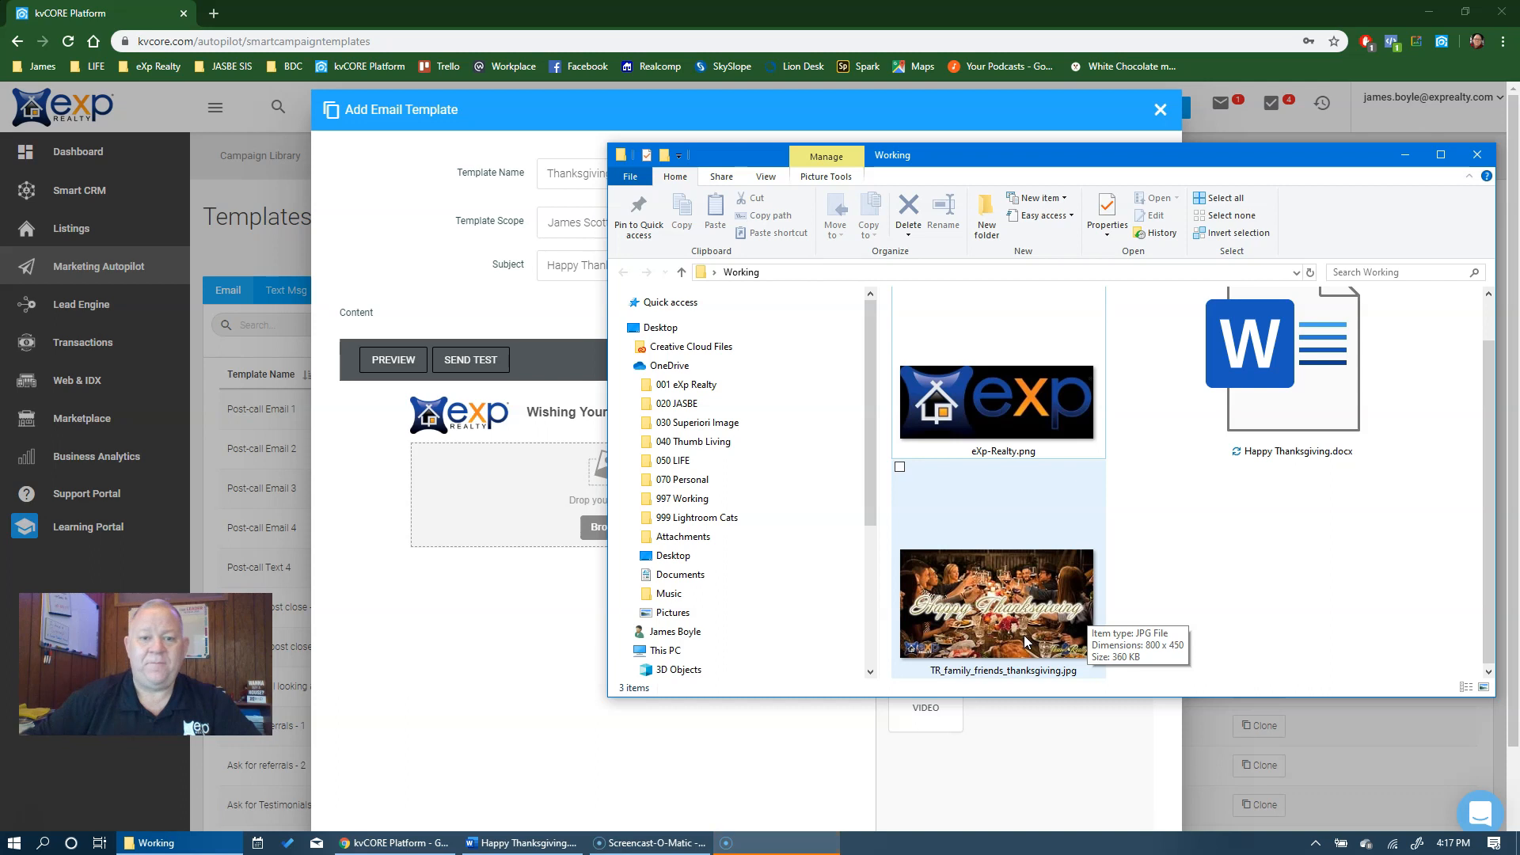
left_click(870, 112)
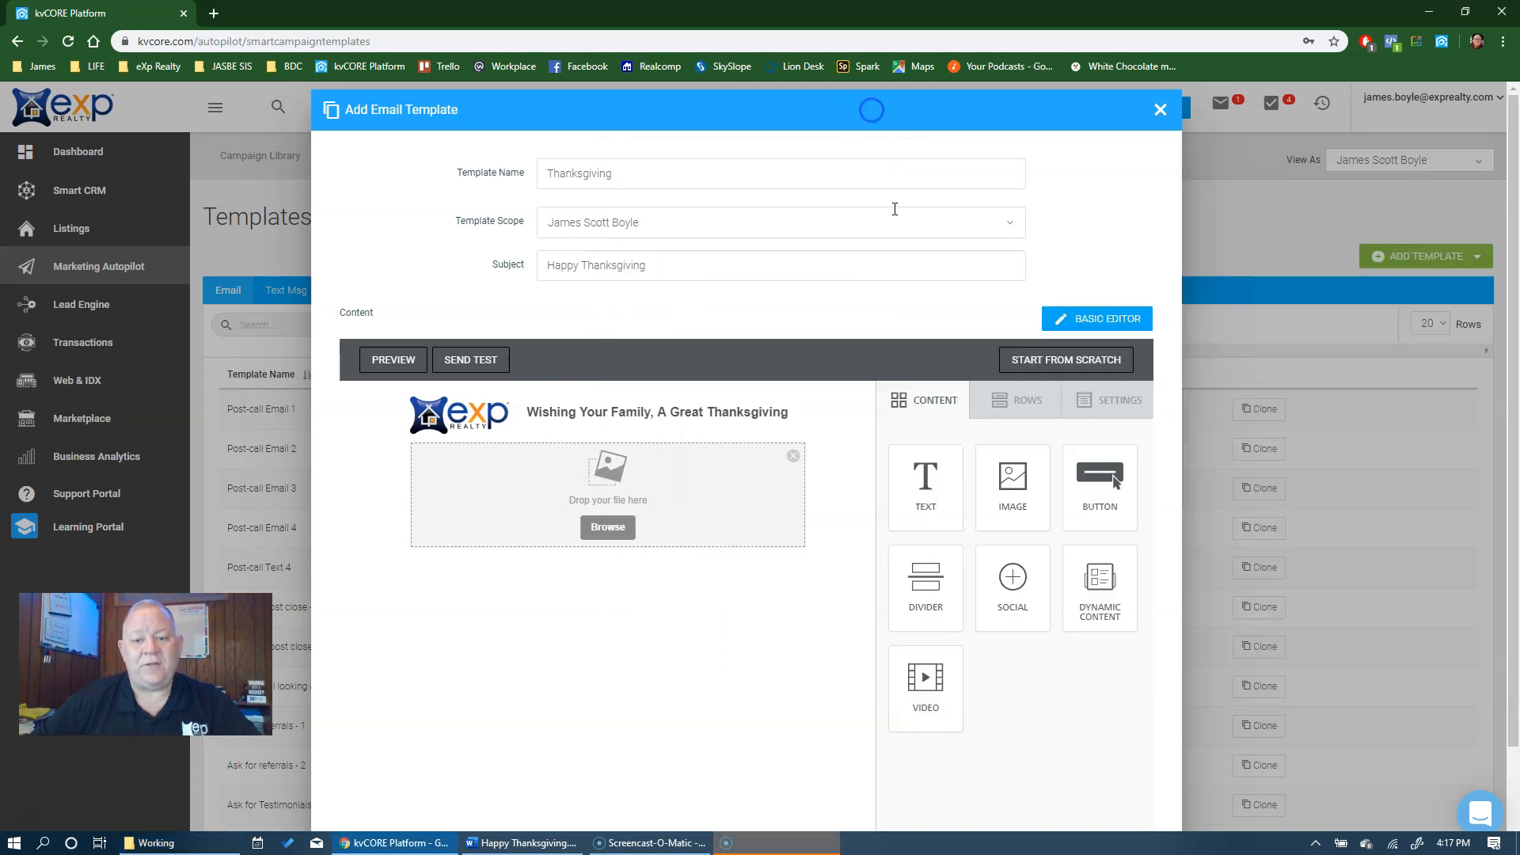
Step: Set the template's content area width to 650px
left_click(1104, 407)
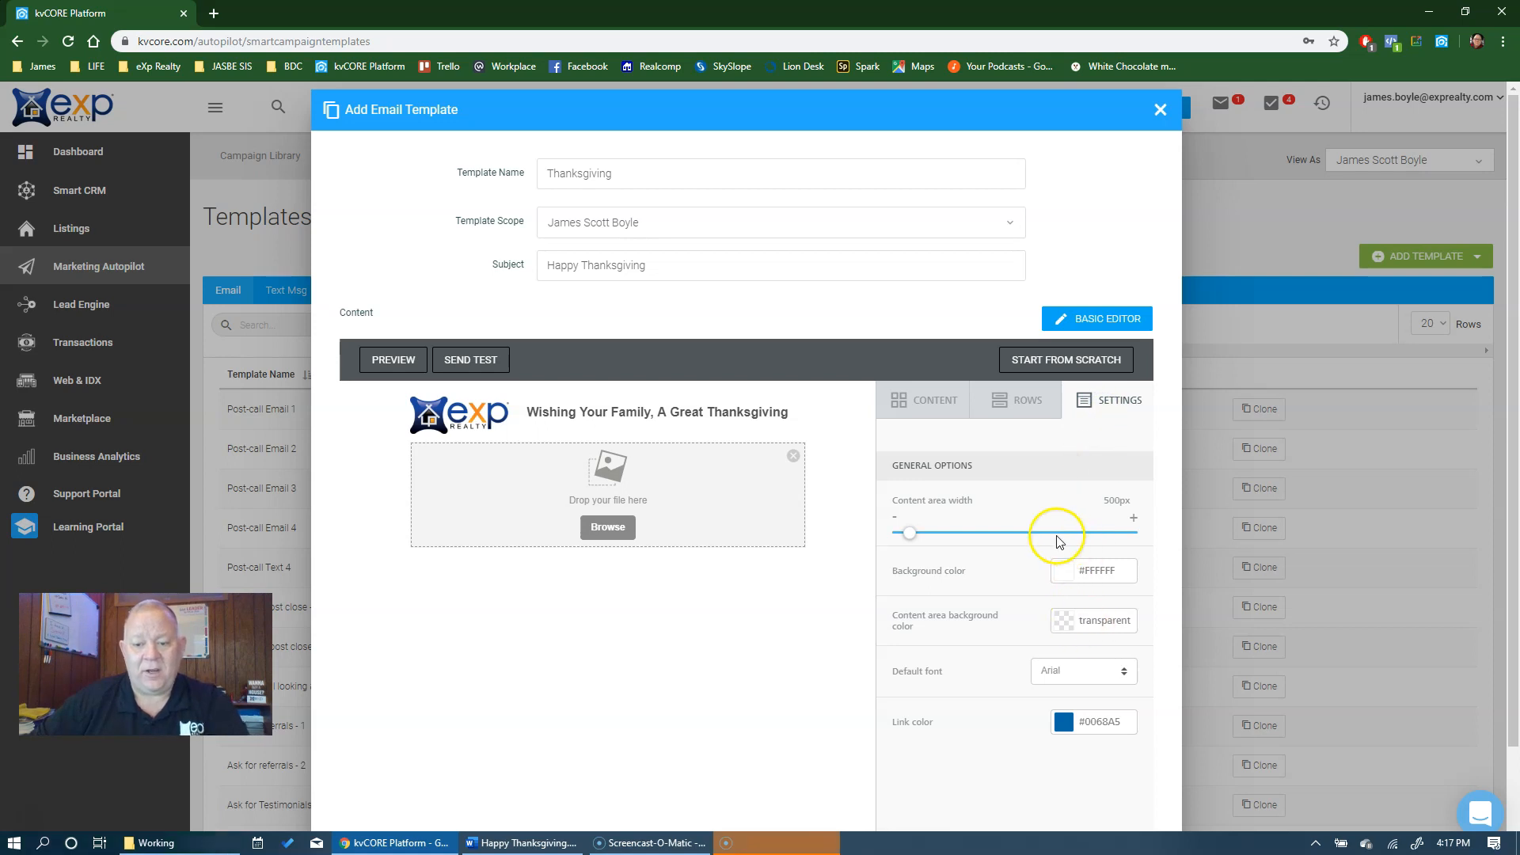
left_click_drag(912, 542, 966, 545)
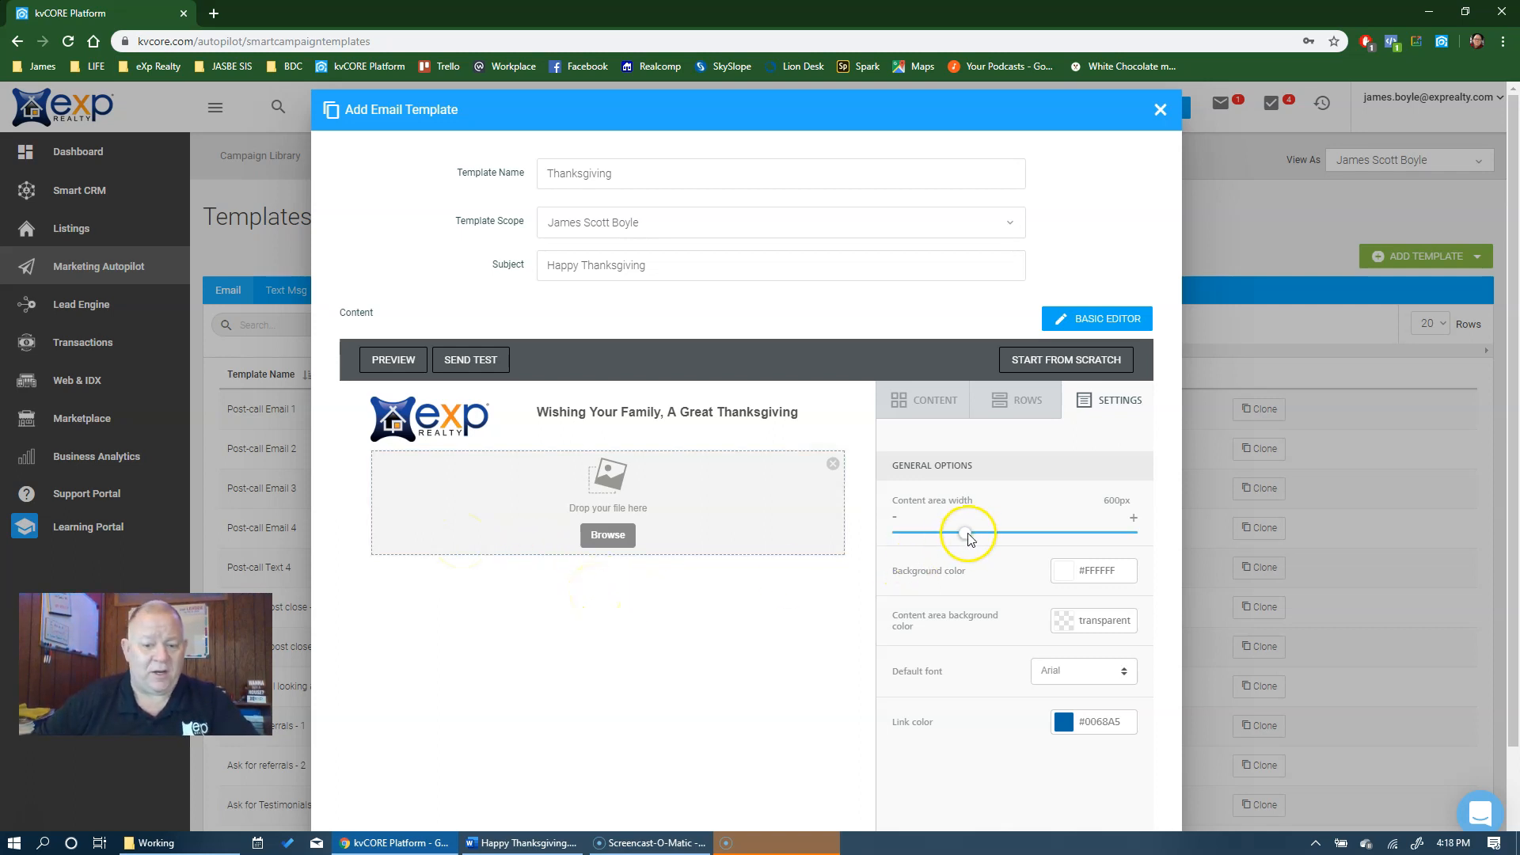
left_click_drag(971, 538, 995, 531)
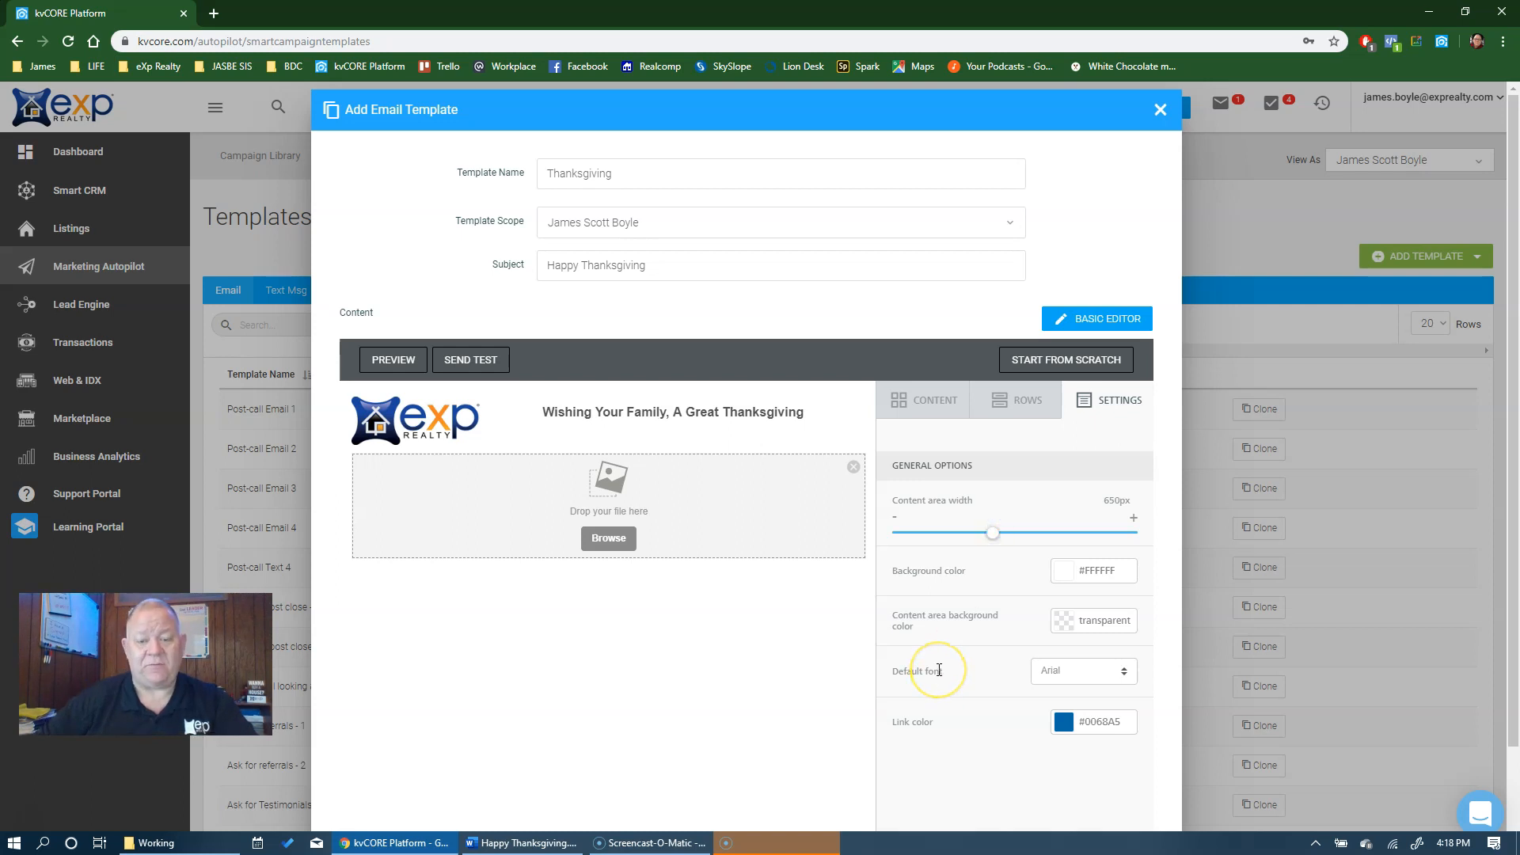
Step: Switch to the Working folder in File Explorer and upload TR_family_friends_thanksgiving.jpg into the full-width image block
key("alt+Tab")
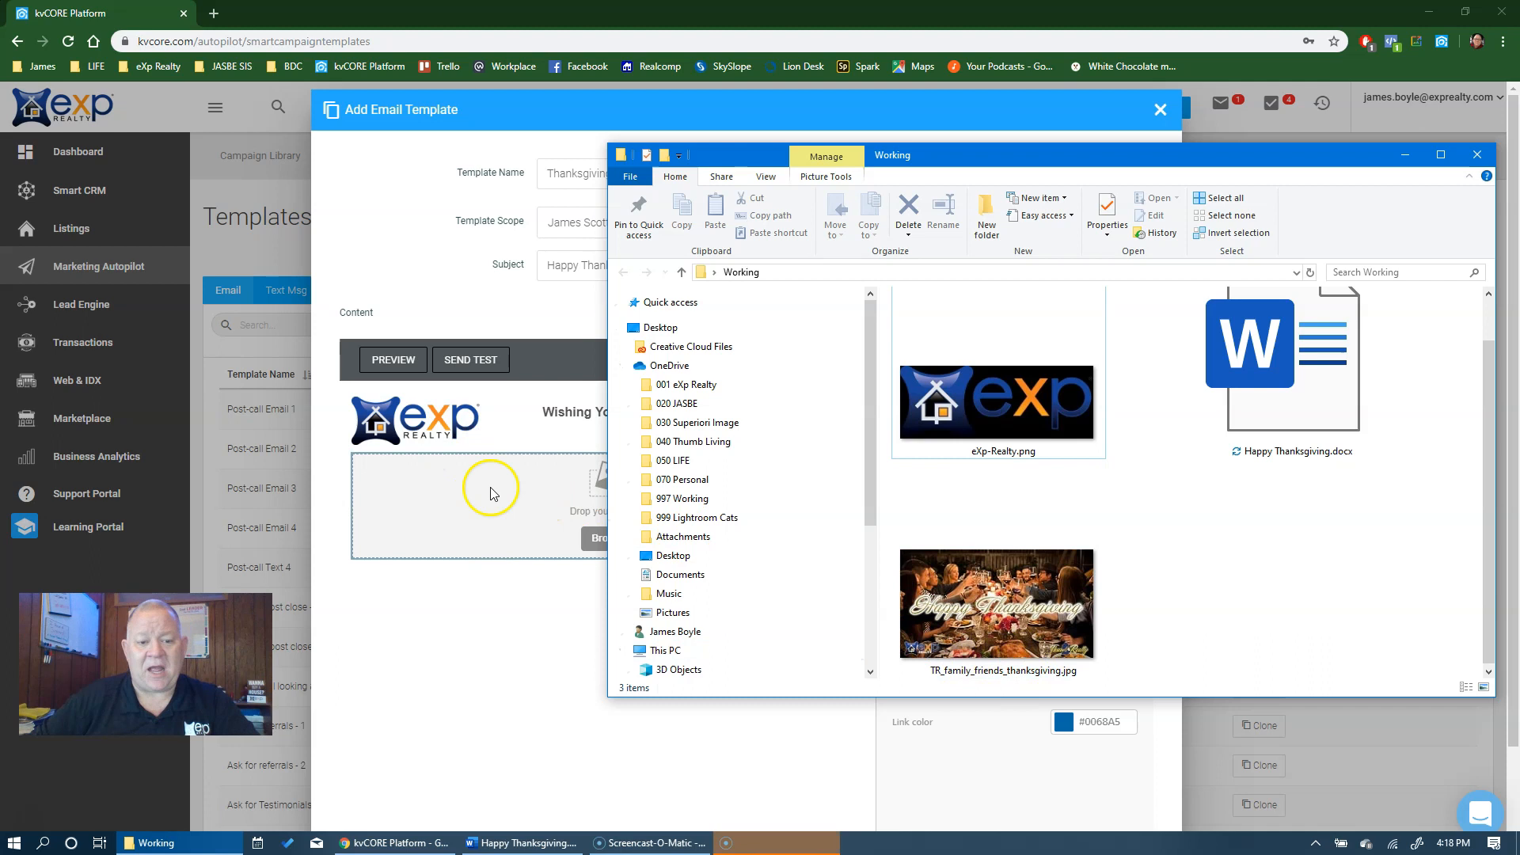
left_click_drag(1001, 630, 526, 518)
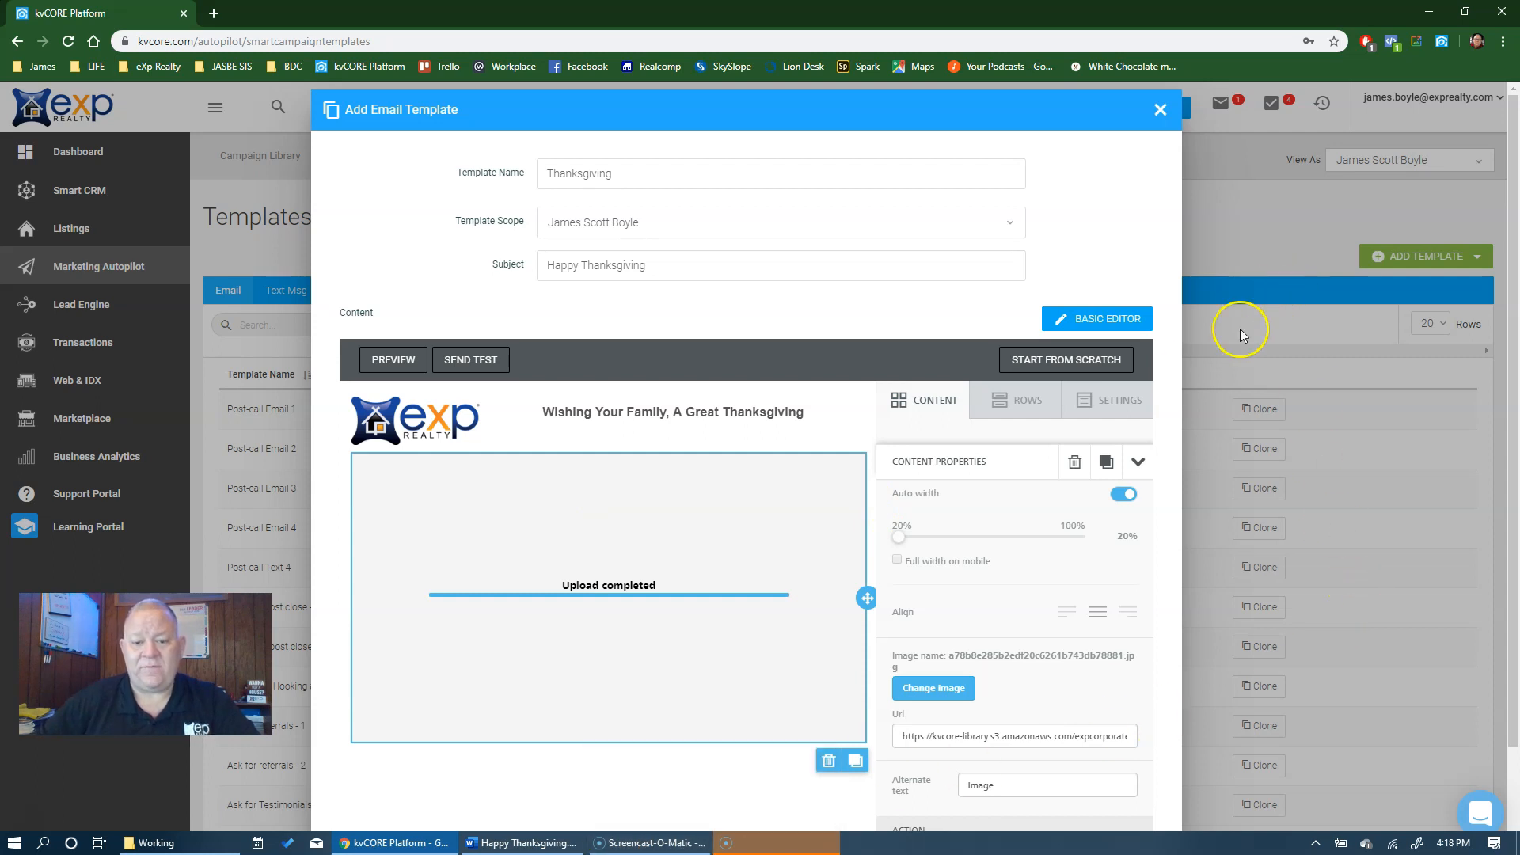
Step: Add a text block directly below the Happy Thanksgiving image
scroll(1055, 497, "down", 5)
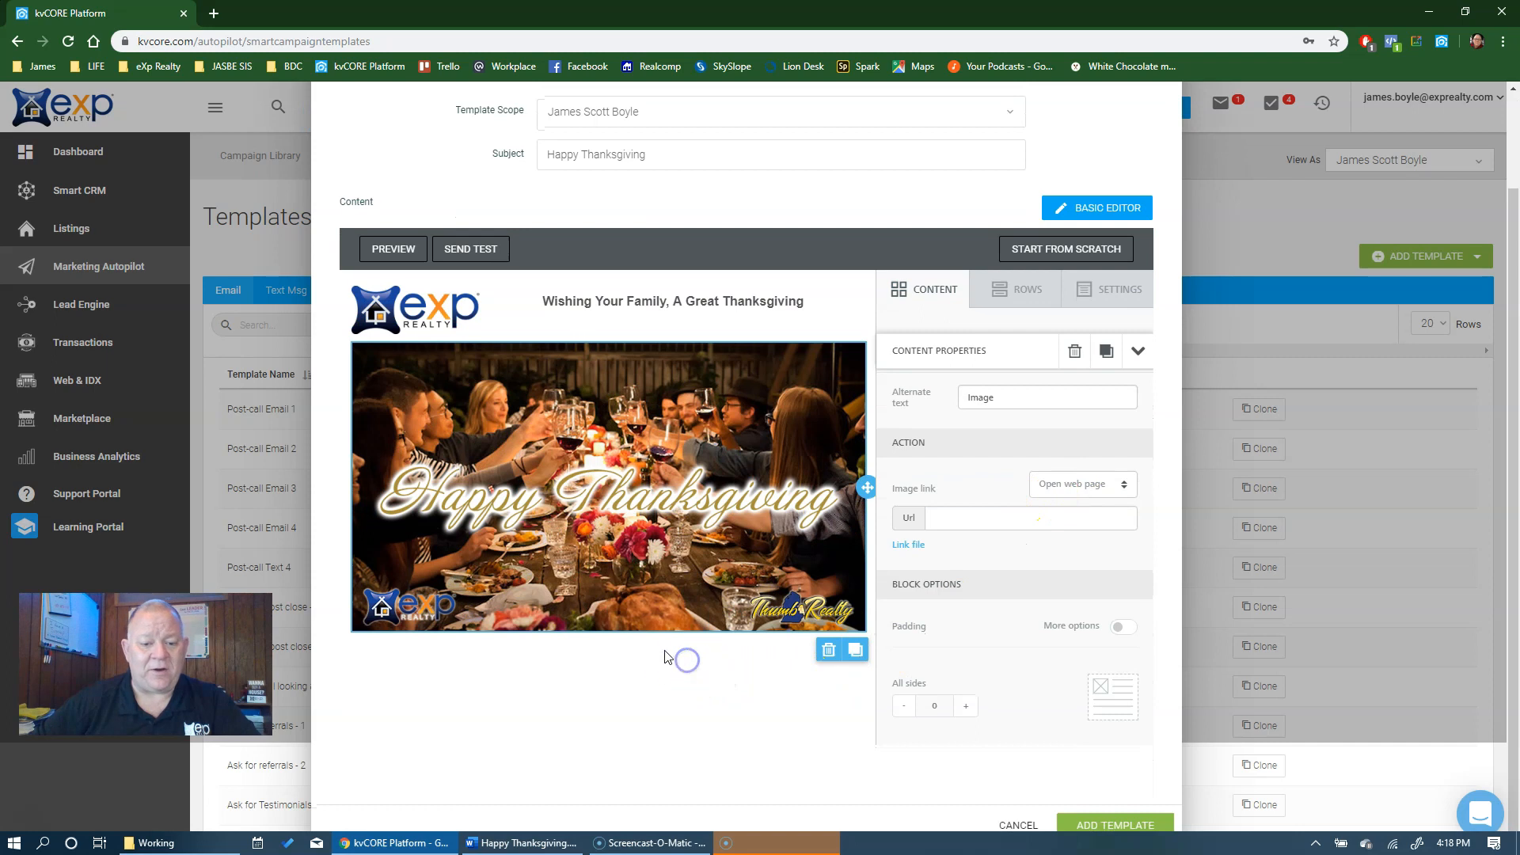
left_click(930, 306)
left_click_drag(923, 380, 596, 643)
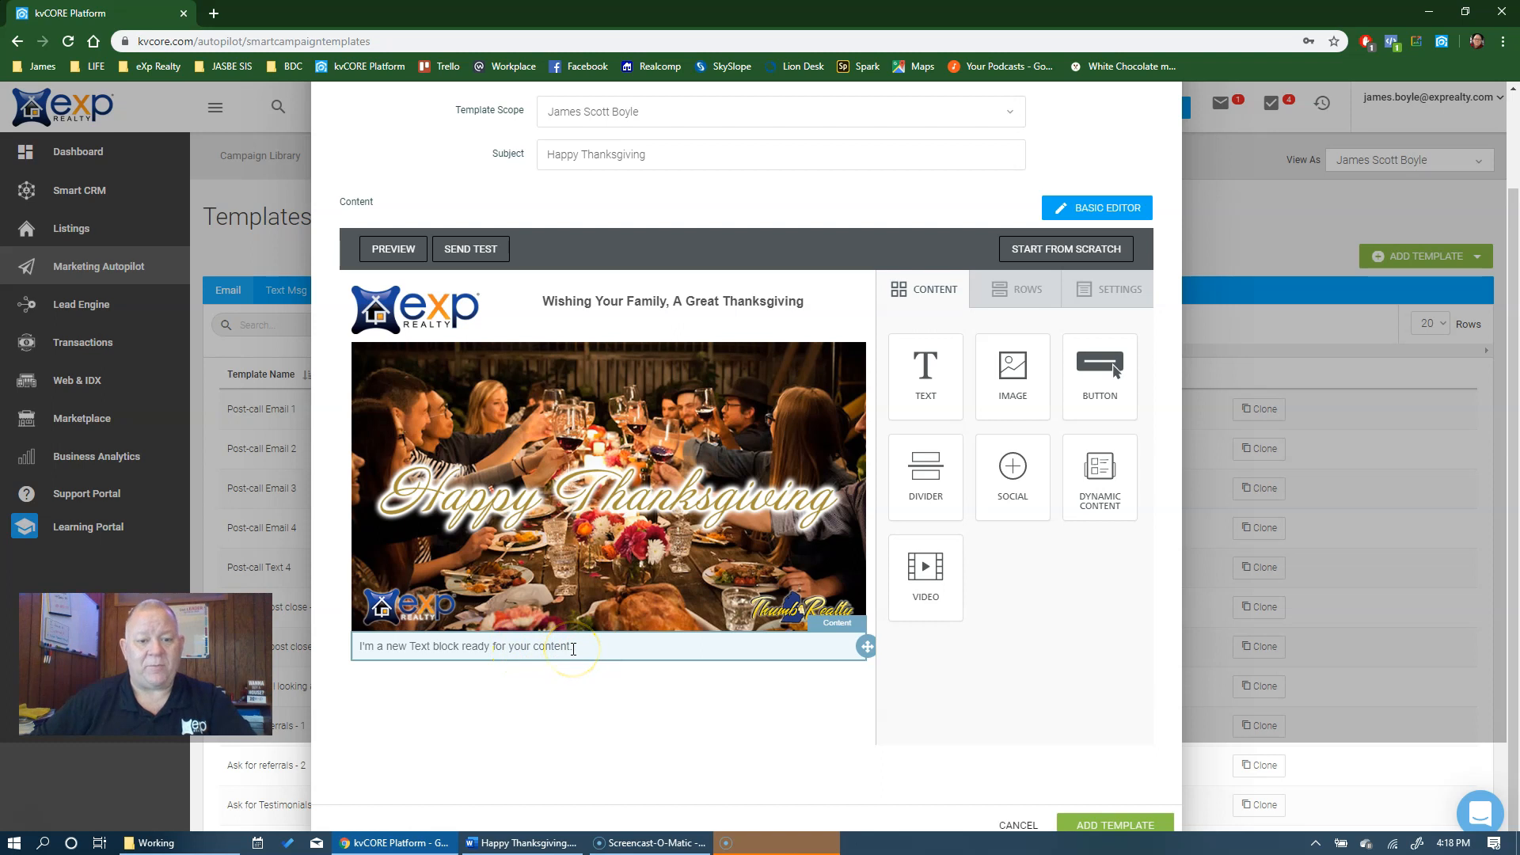
Step: Set the font size of the heading "Wishing Your Family, A Great Thanksgiving" to 18px, and select the eXp logo image
left_click(651, 301)
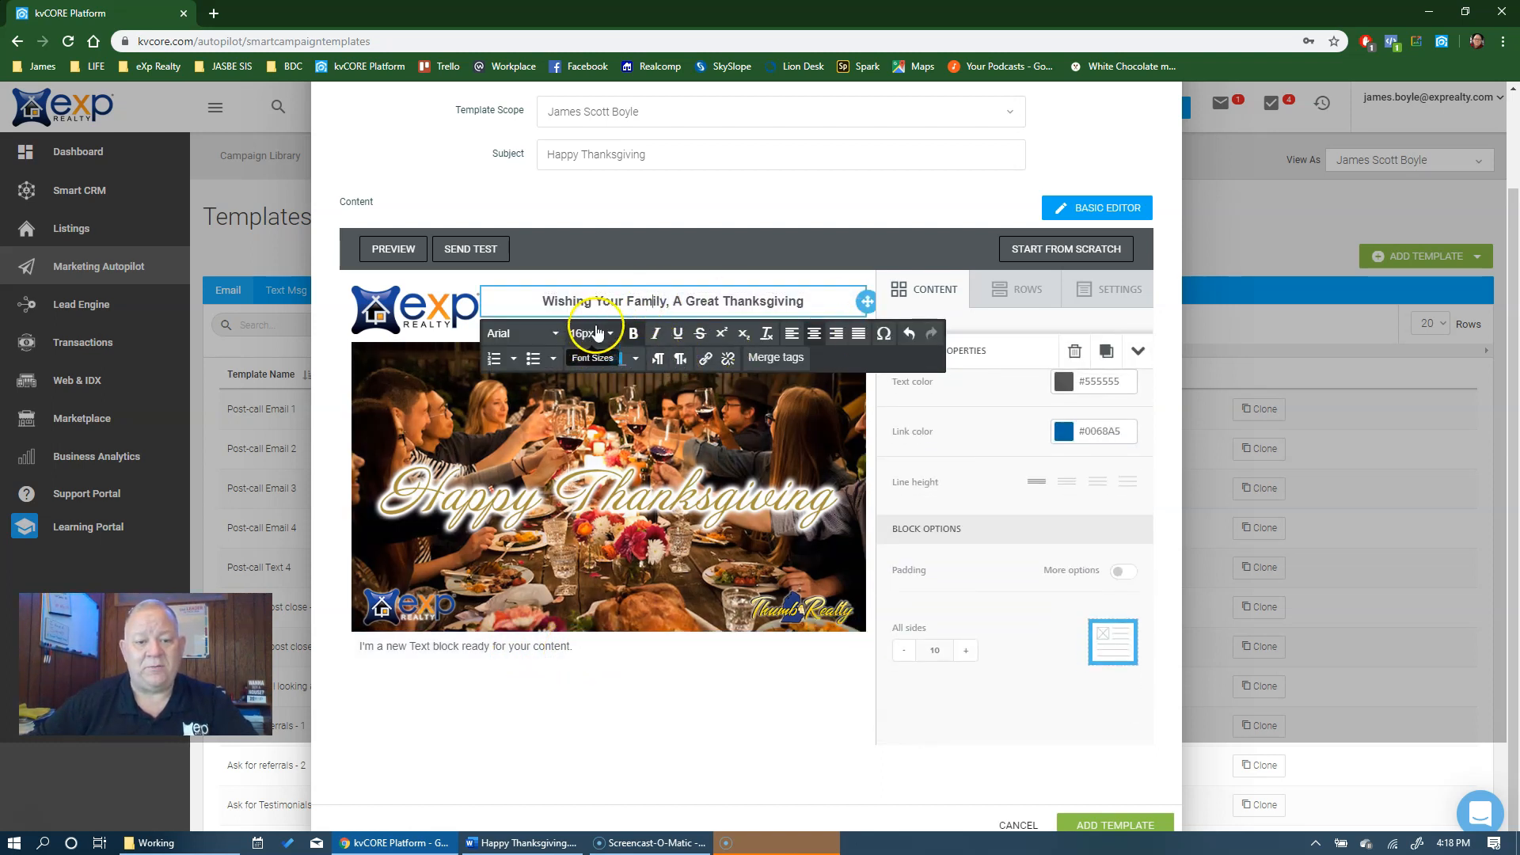
triple_click(602, 300)
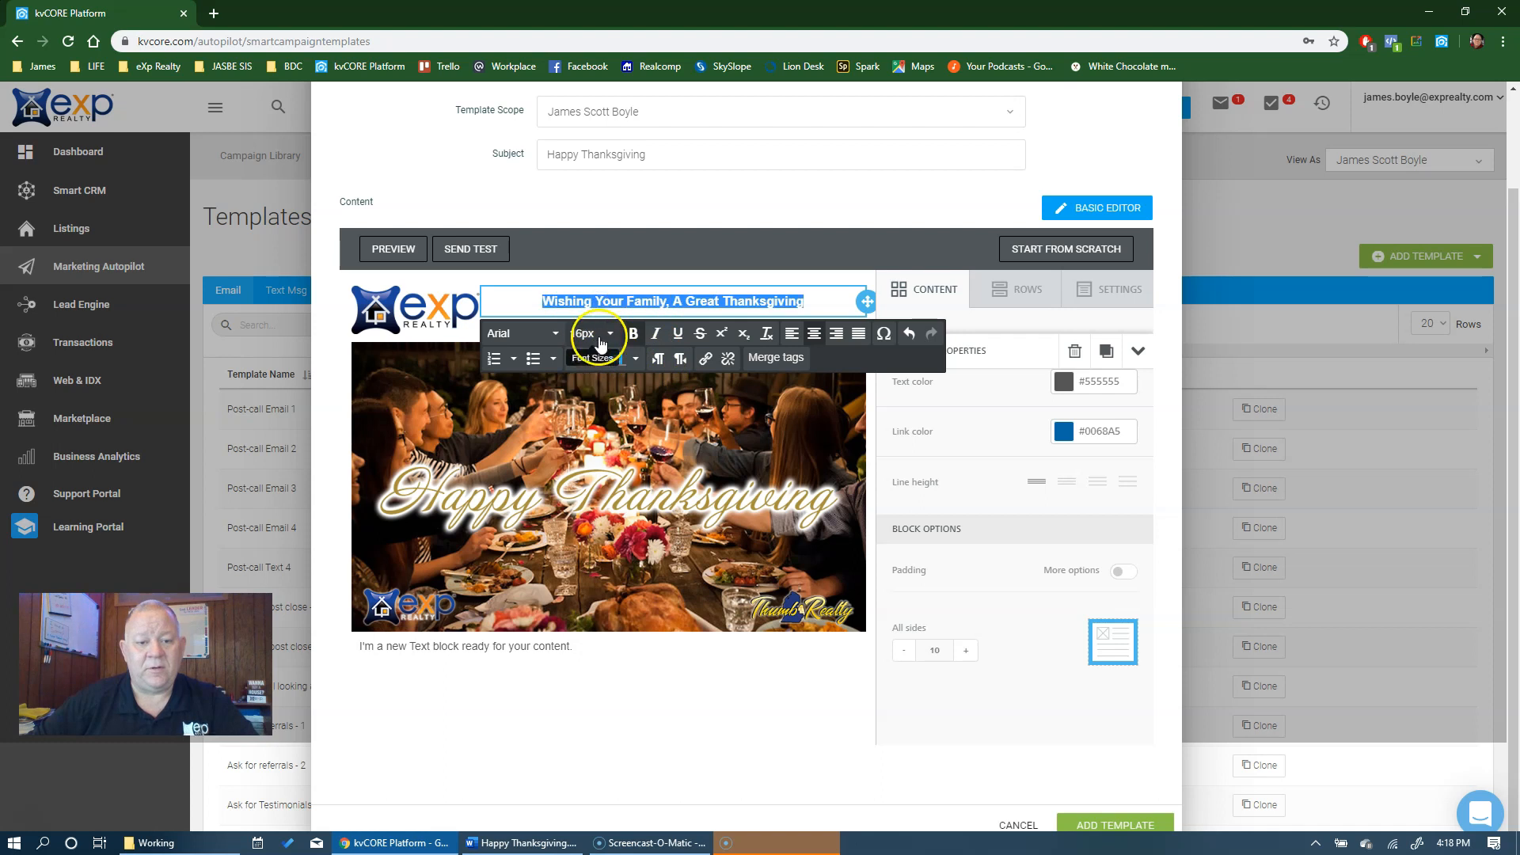
left_click(599, 342)
left_click(615, 600)
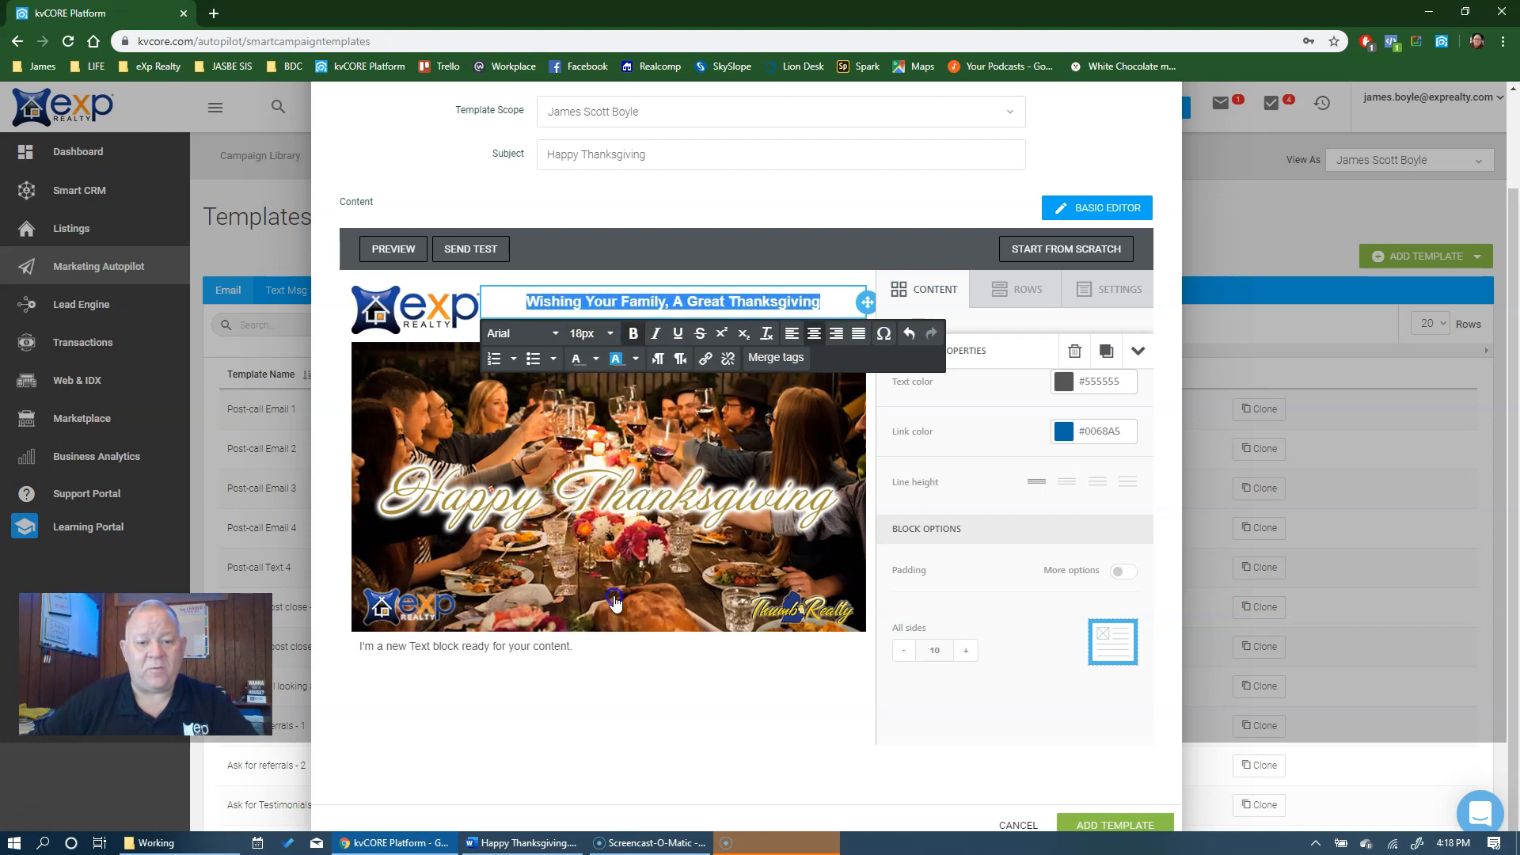
left_click(671, 710)
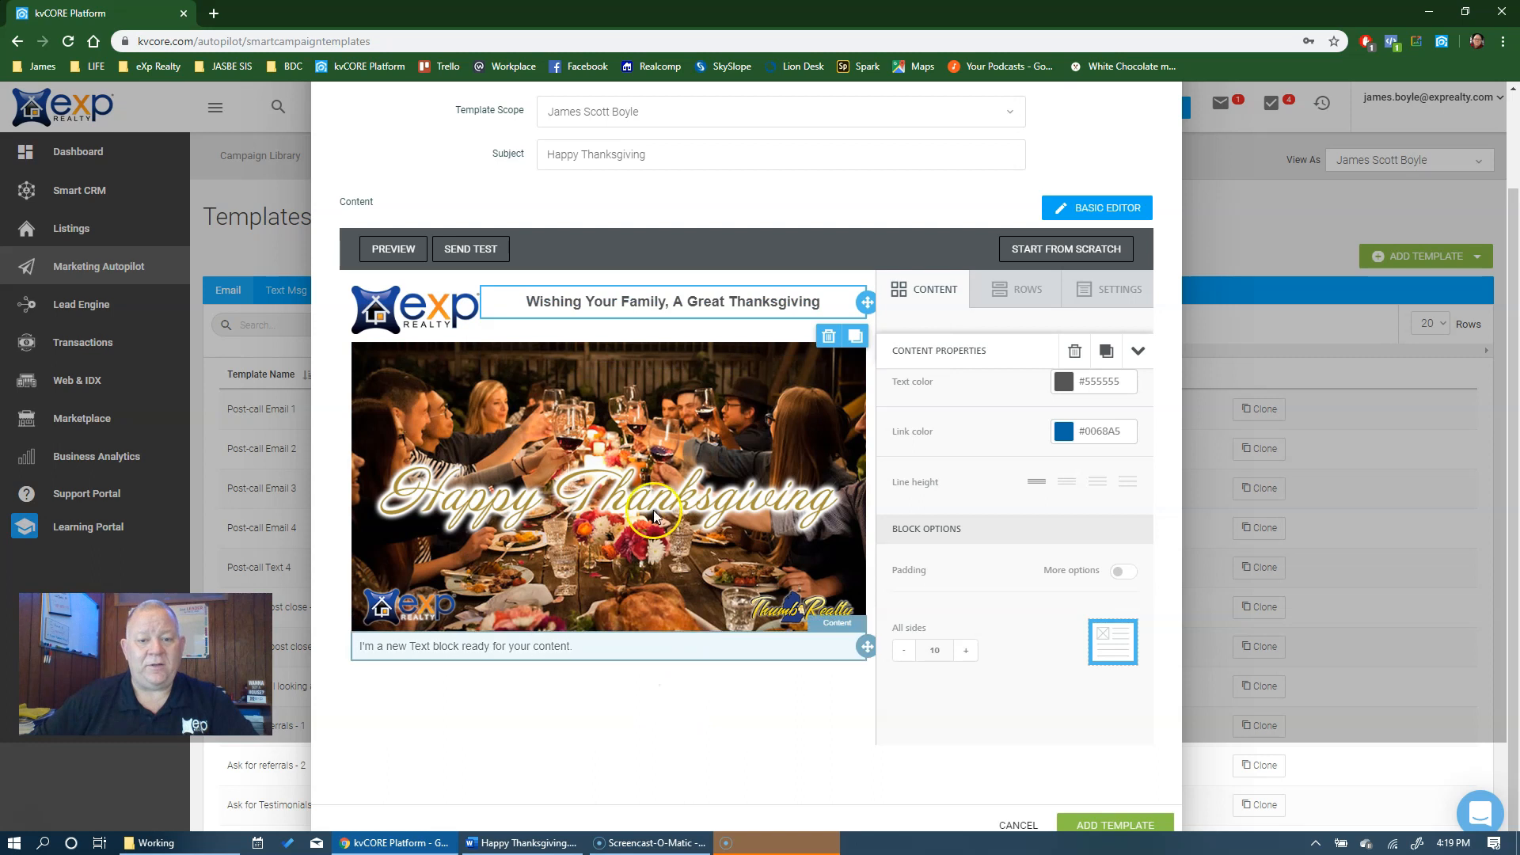
left_click(426, 319)
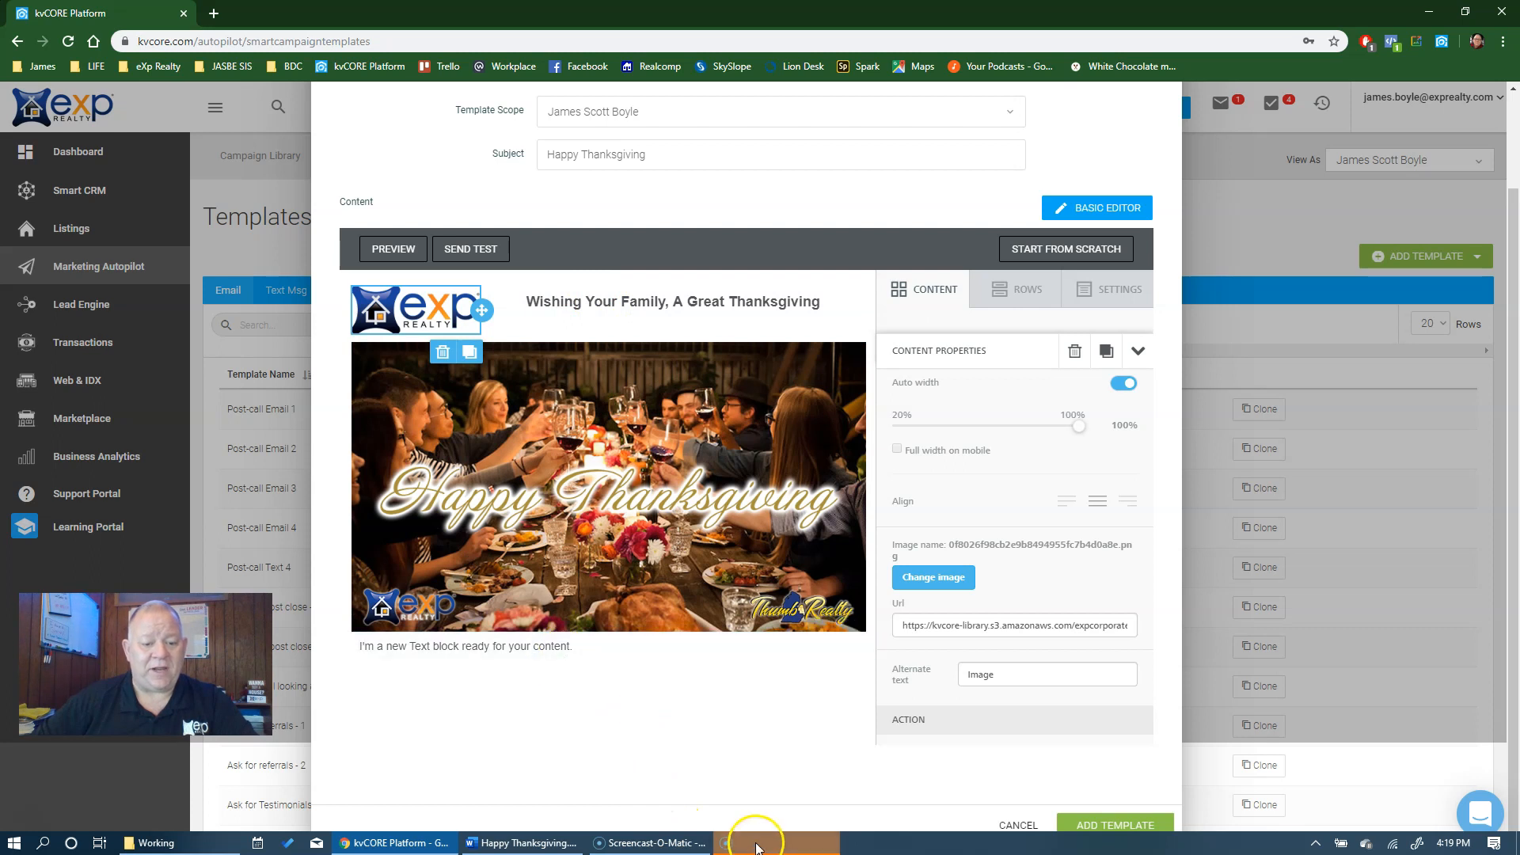
Step: Switch to Happy Thanksgiving.docx in Word and copy the body text from "Truly wishing you" through {agent_signature}
key("alt+Tab")
key("alt+Tab")
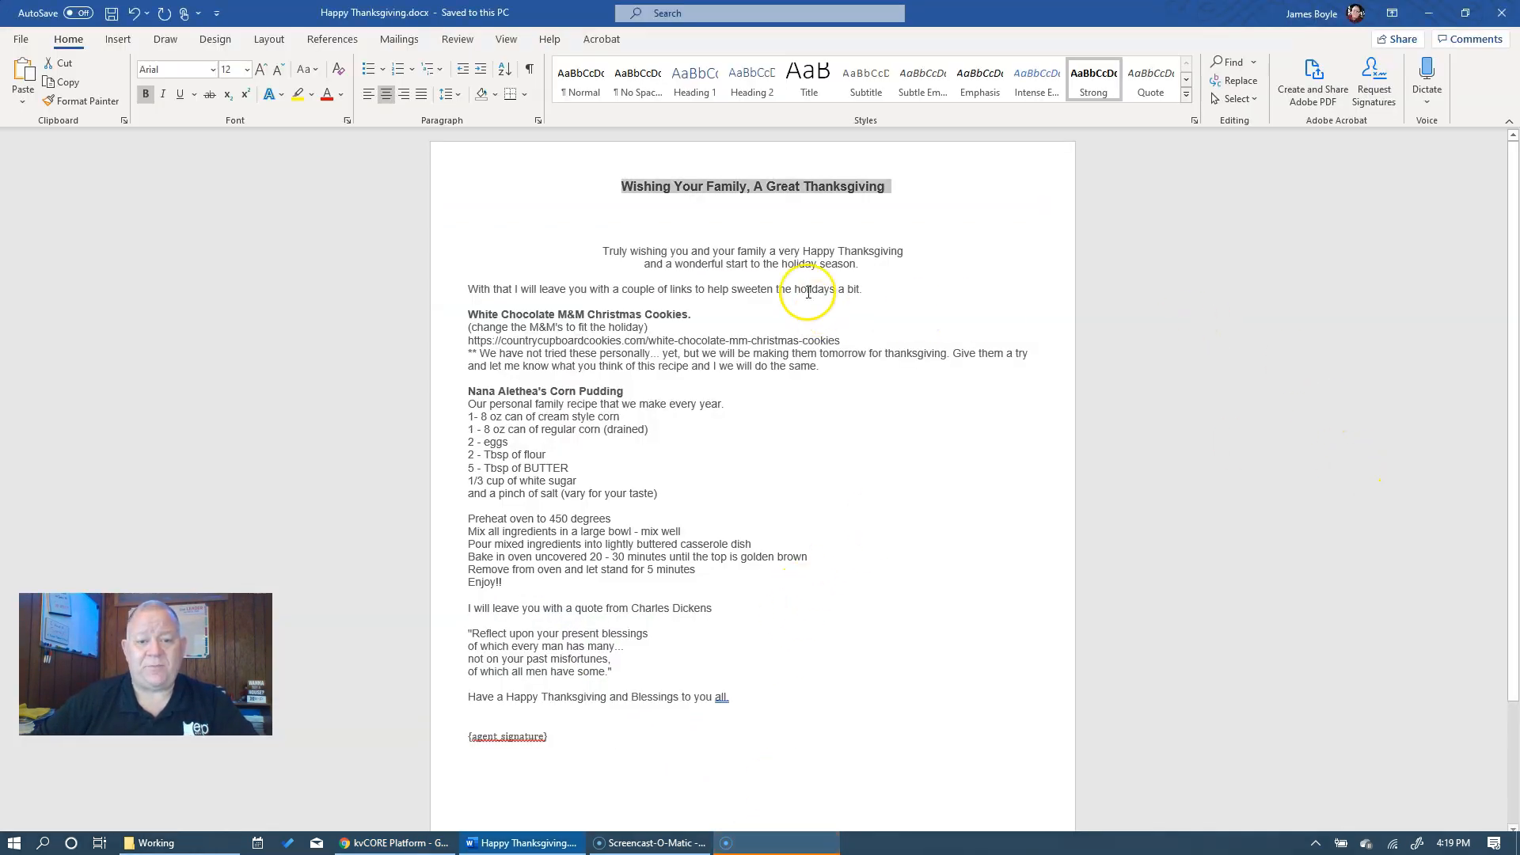
mouse_move(604, 247)
left_mouse_down()
mouse_move(664, 382)
mouse_move(563, 748)
left_mouse_up()
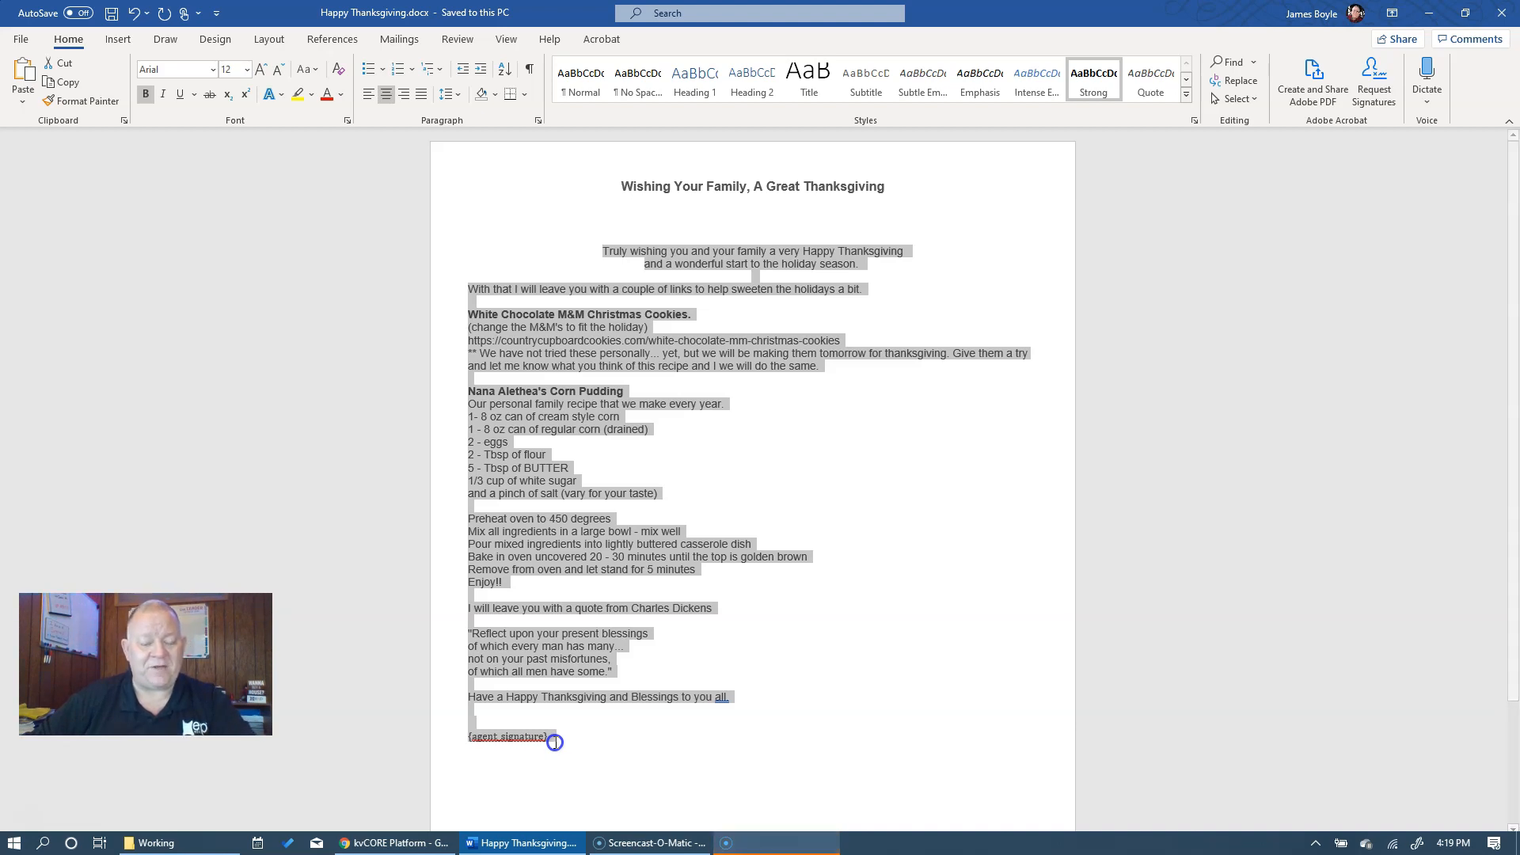
left_click_drag(555, 742, 558, 742)
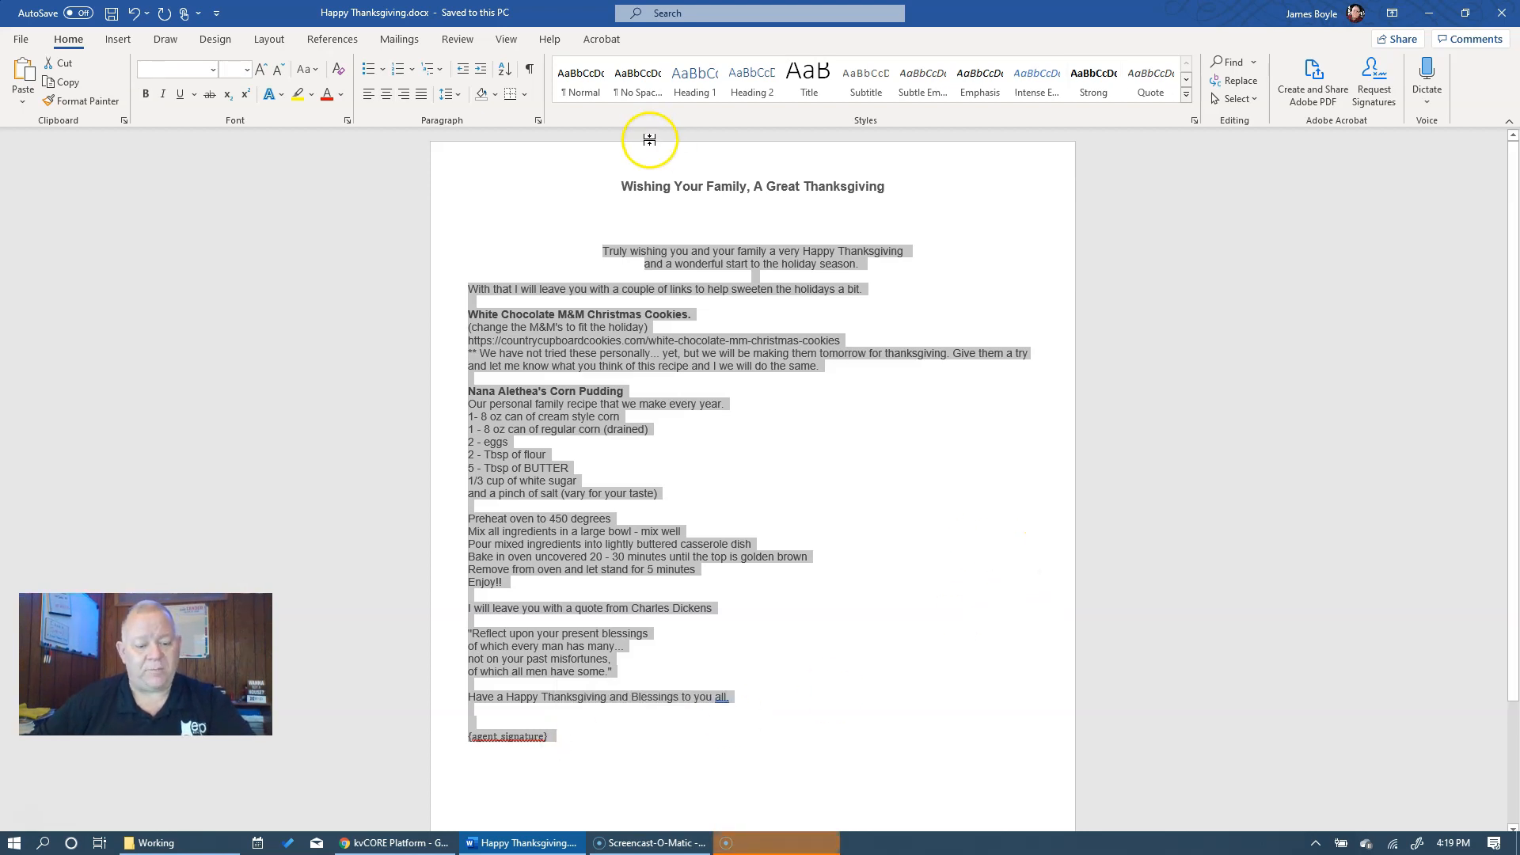
Step: Switch back to kvCORE and replace the placeholder in the text block below the image with the copied body text
key("alt+Tab")
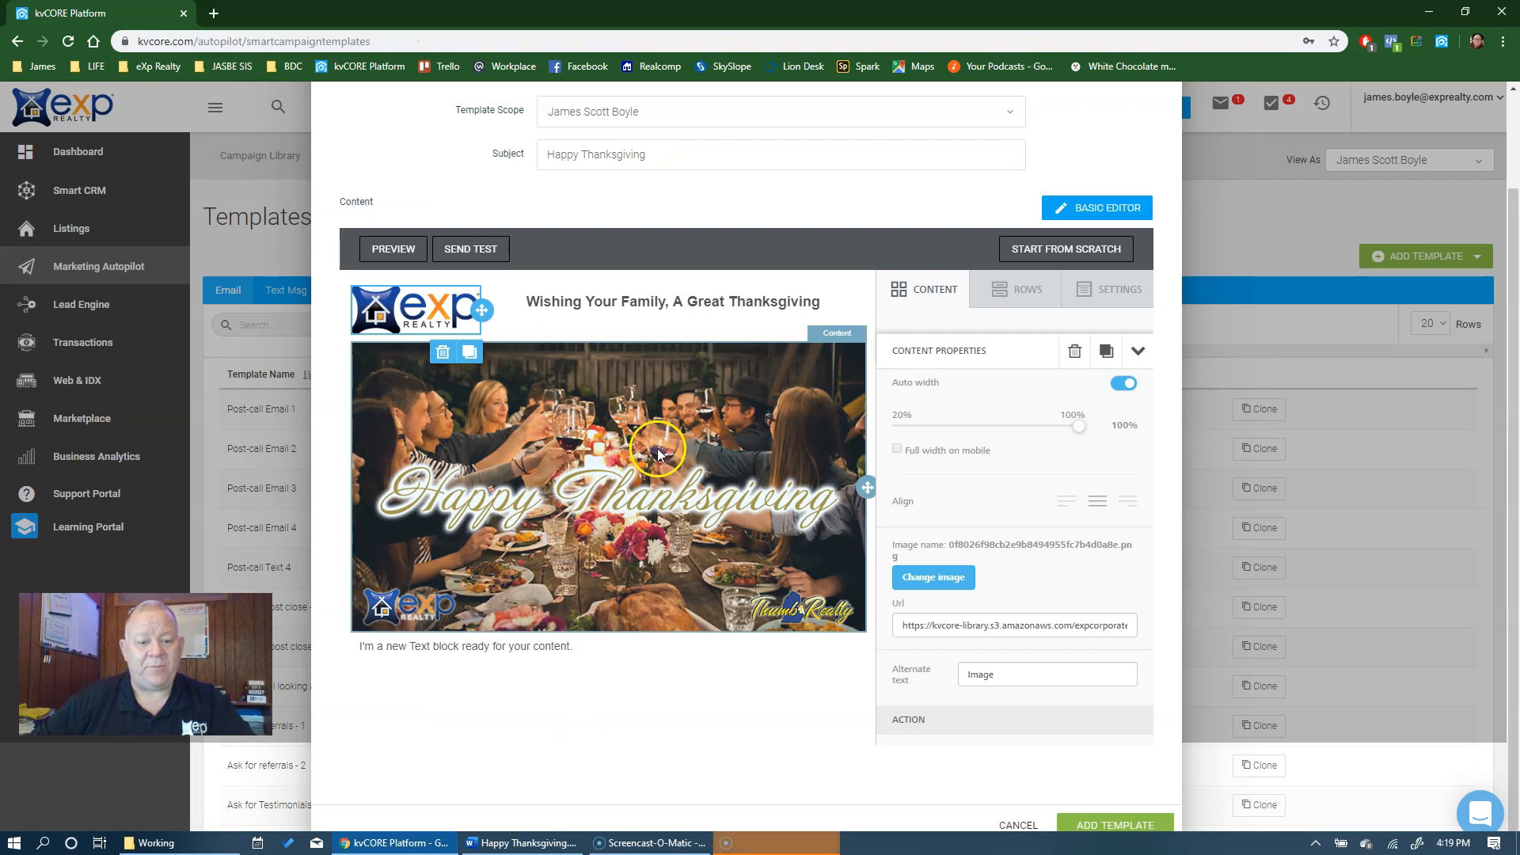
left_click(604, 647)
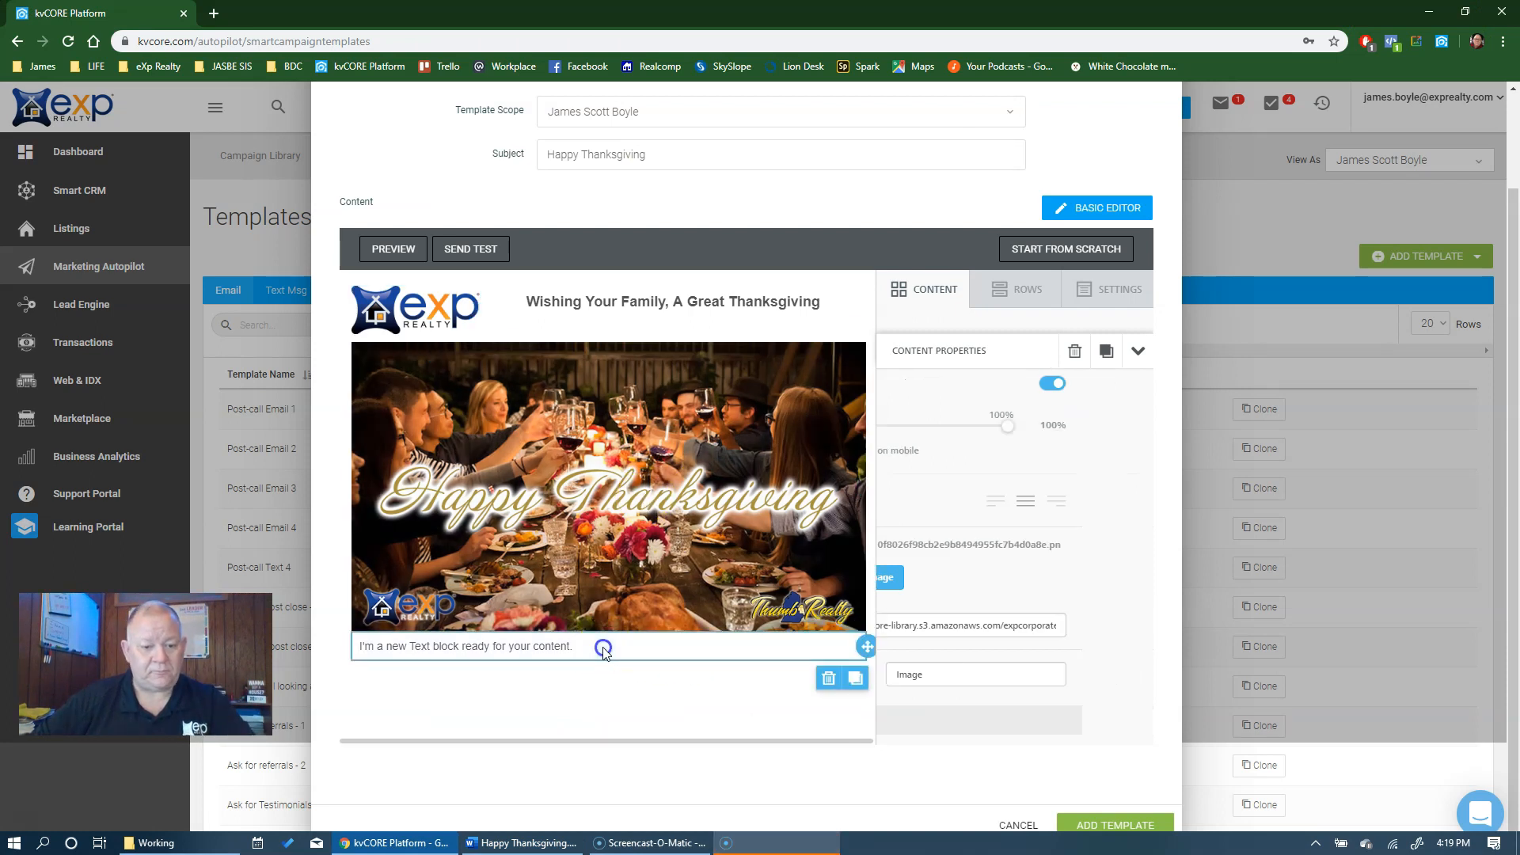
triple_click(577, 648)
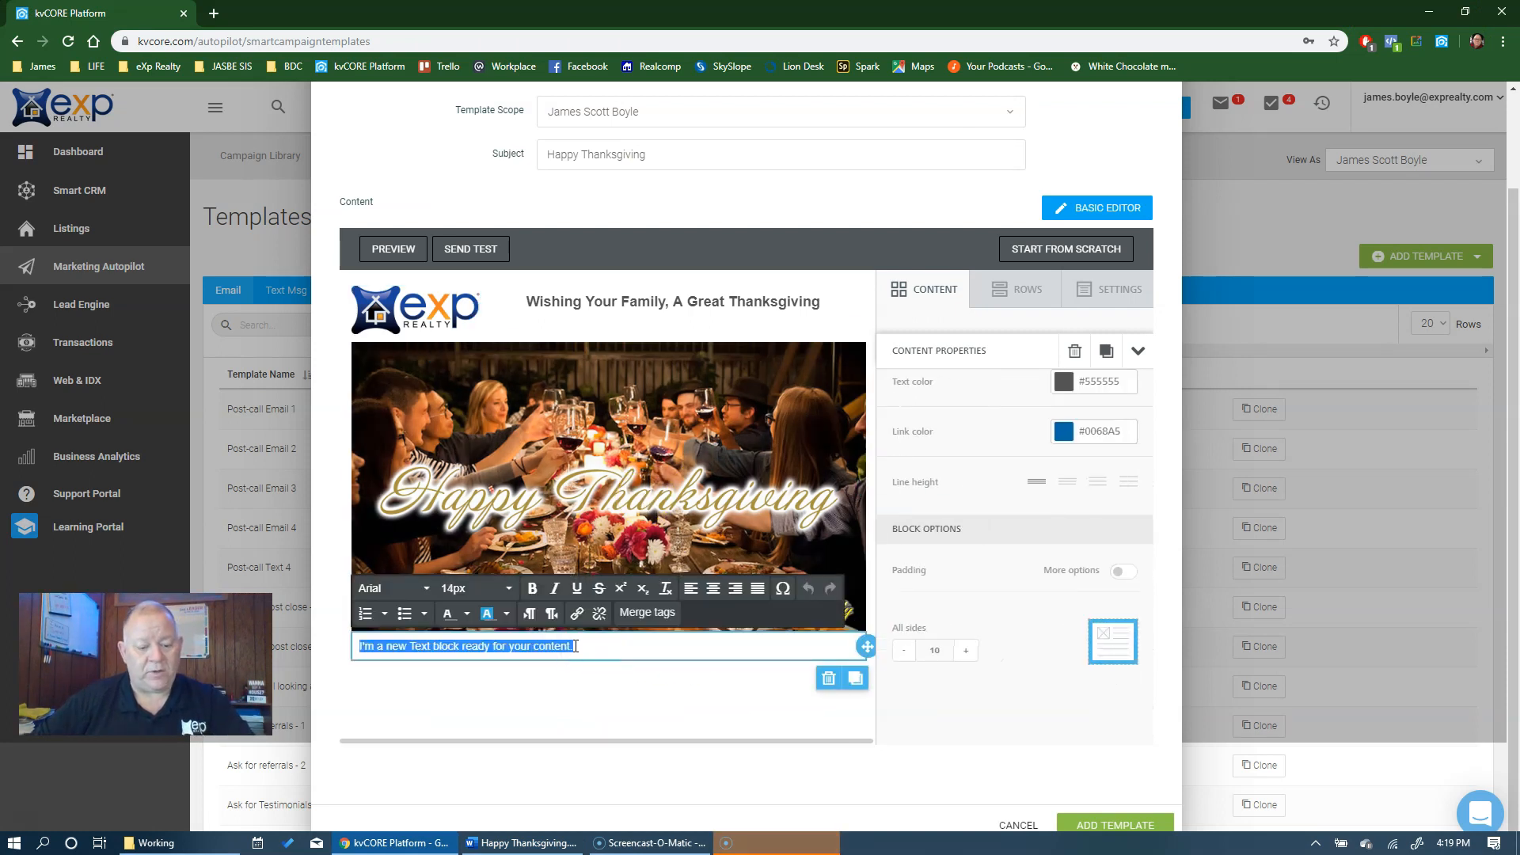
key("ctrl+v")
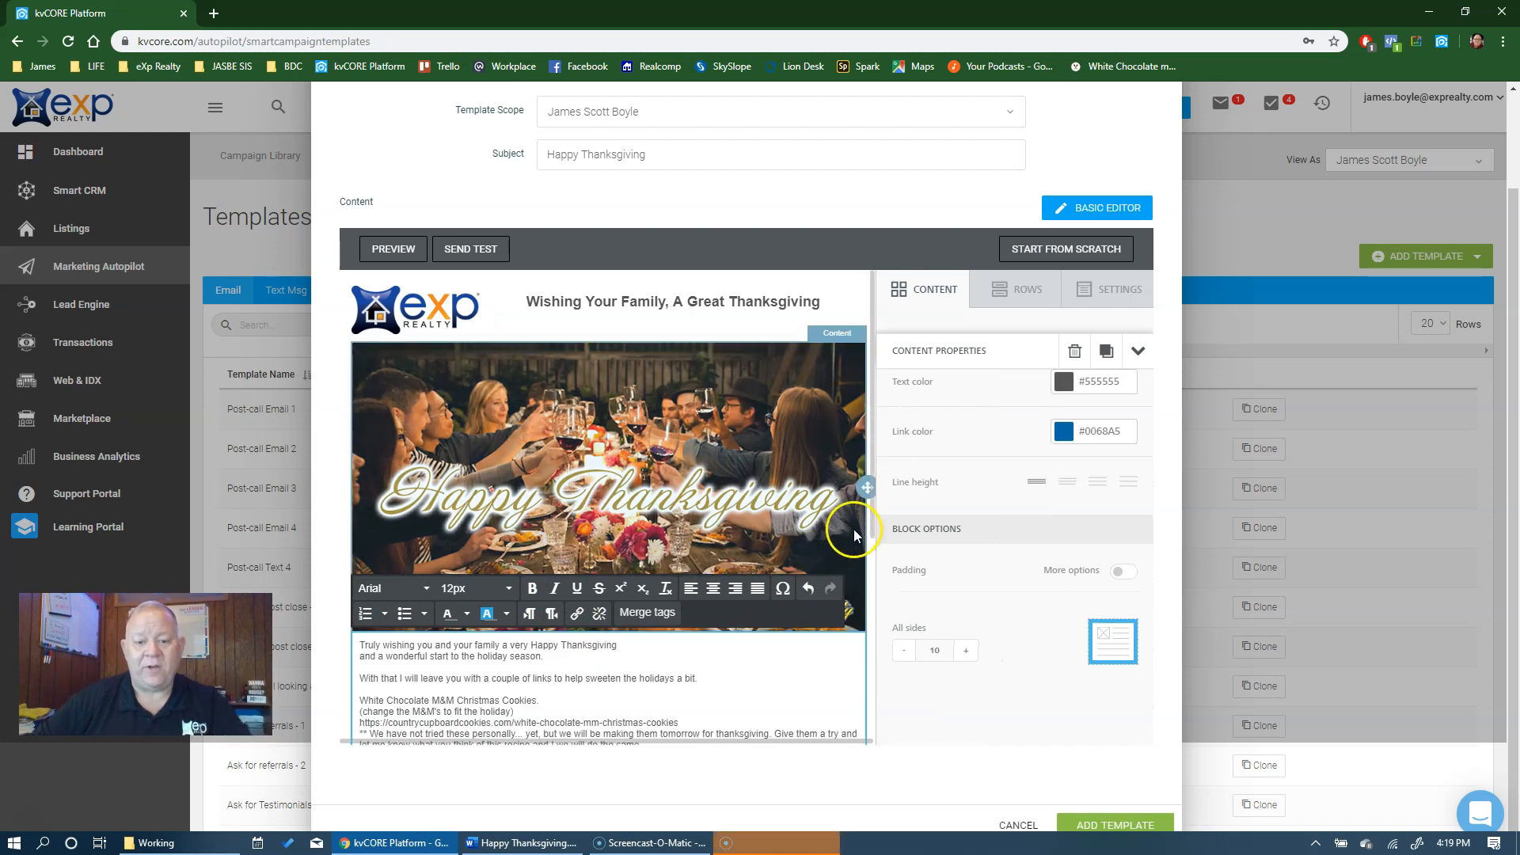
Step: Center and bold the two-line greeting starting "Truly wishing you and your family" and set its font size to 14px
scroll(853, 529, "down", 5)
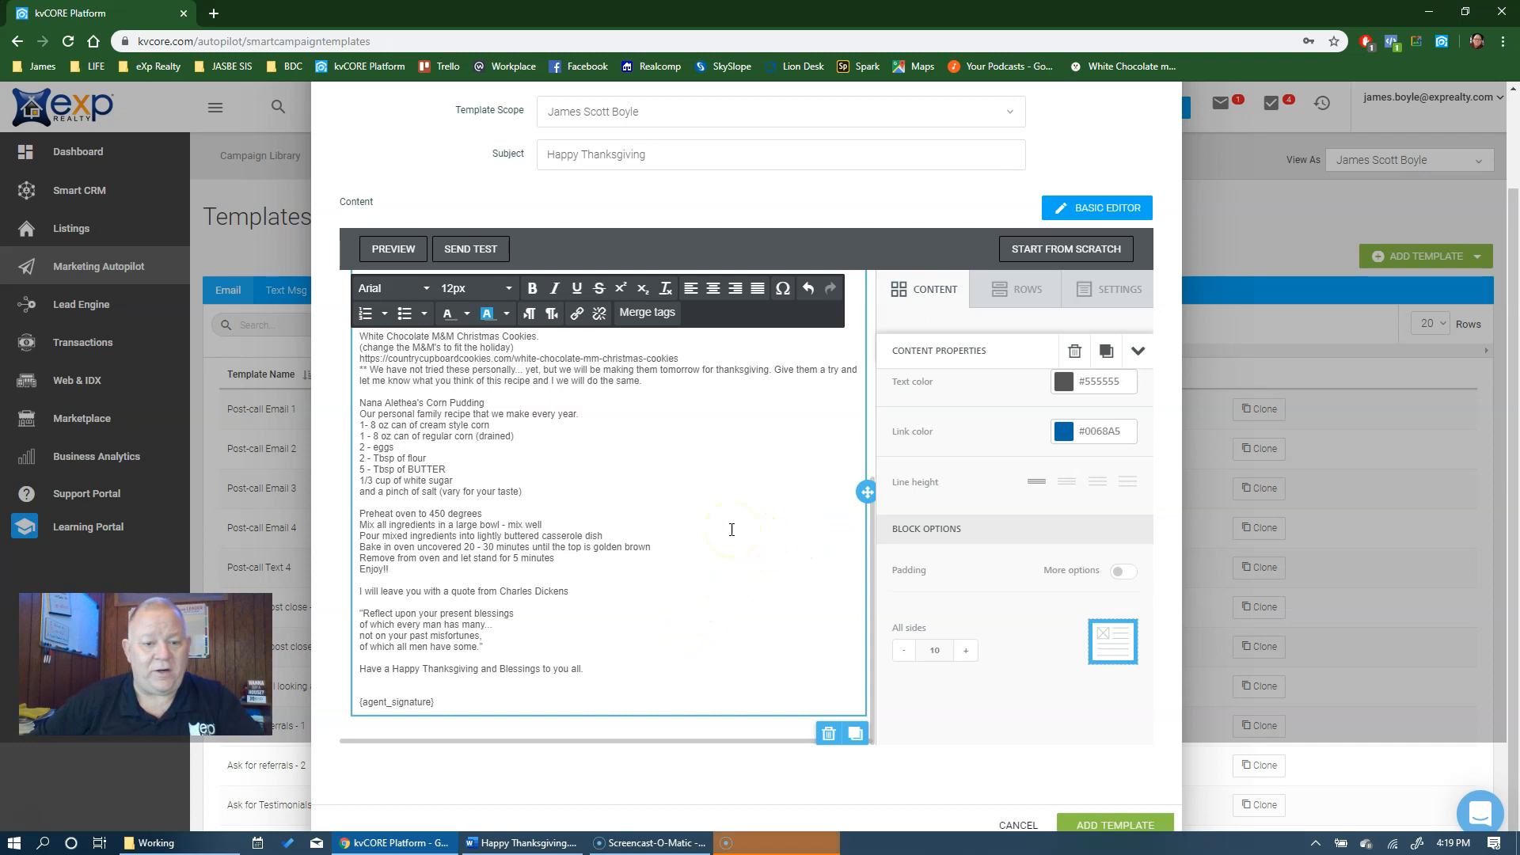
scroll(731, 529, "up", 4)
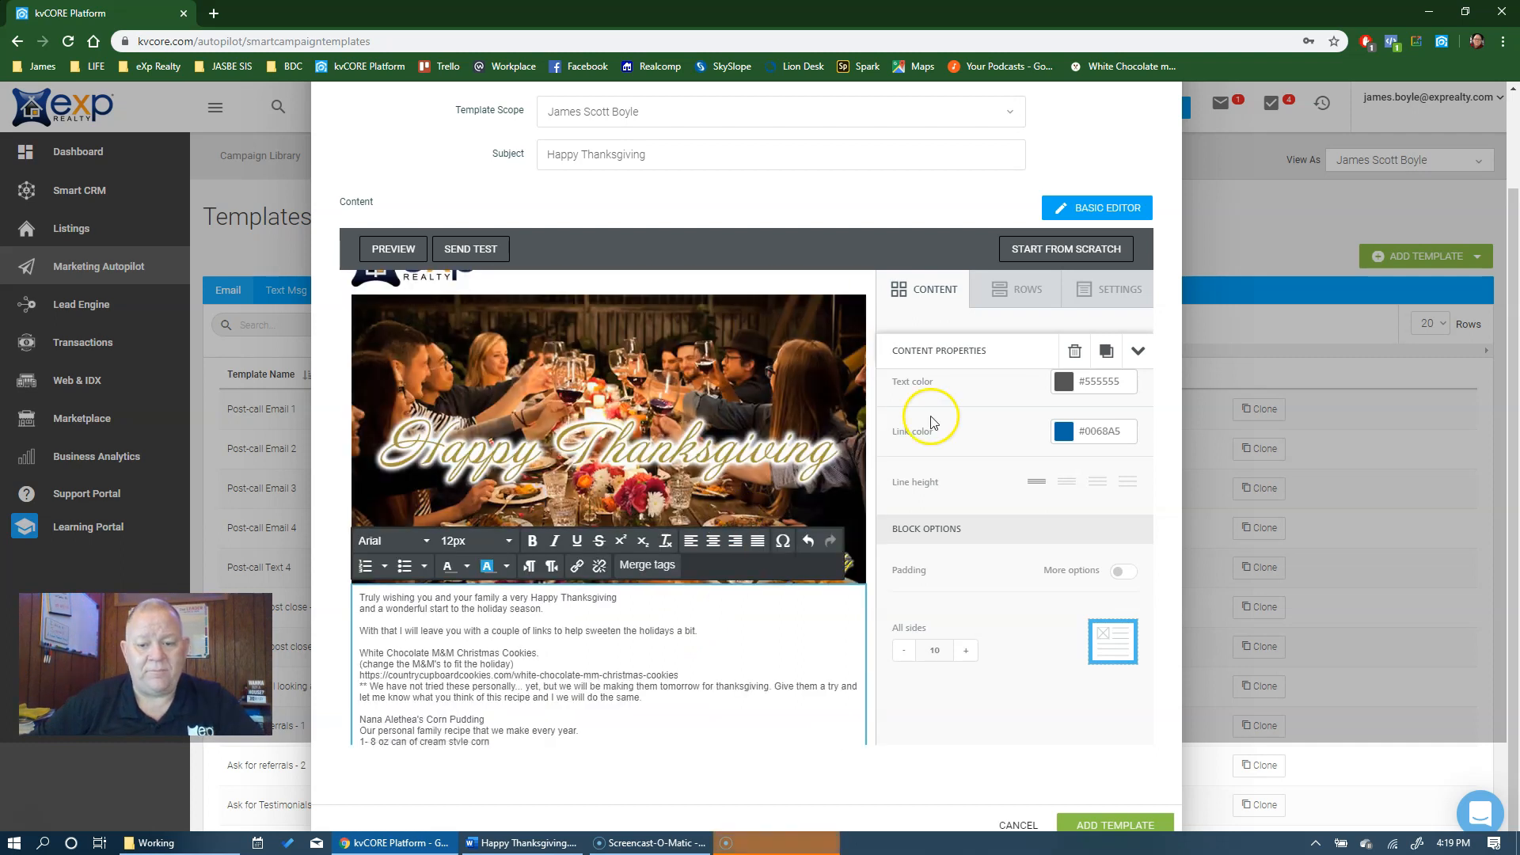
scroll(794, 624, "up", 1)
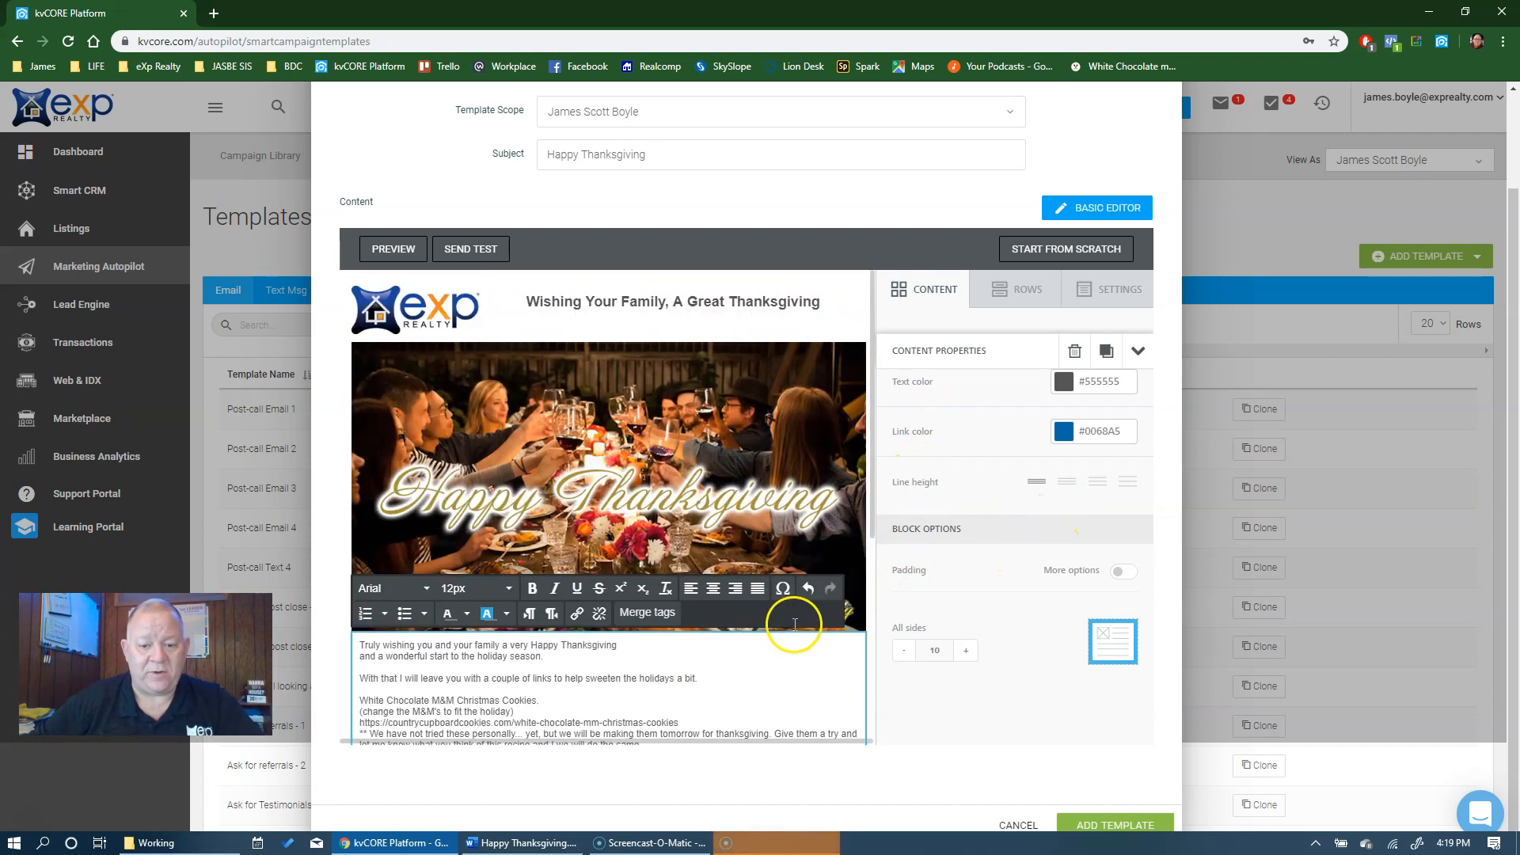
scroll(794, 624, "up", 1)
scroll(867, 503, "down", 2)
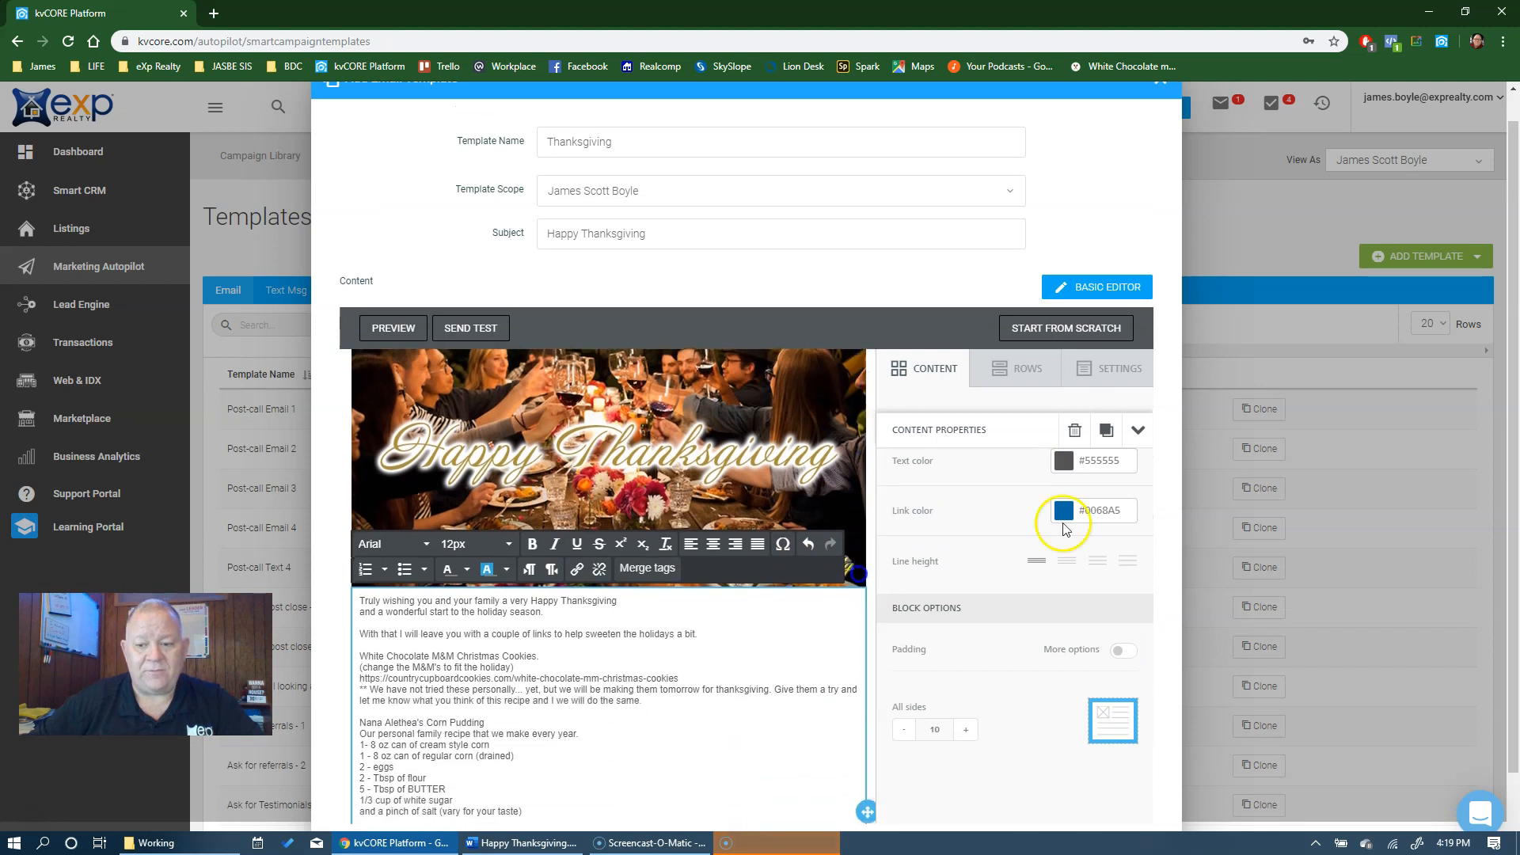
scroll(1511, 398, "down", 1)
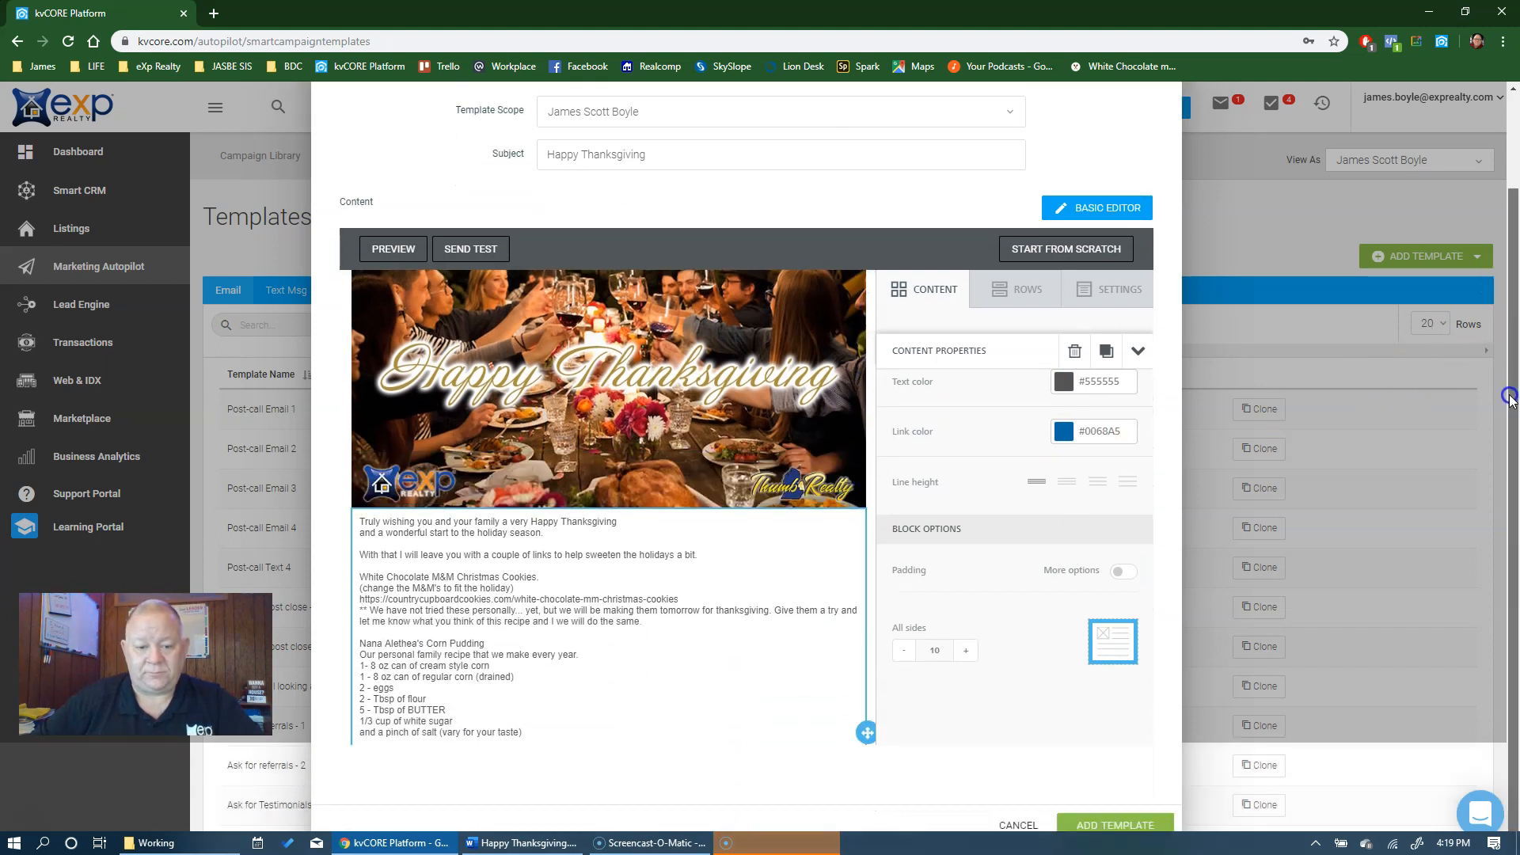
left_click_drag(870, 566, 869, 647)
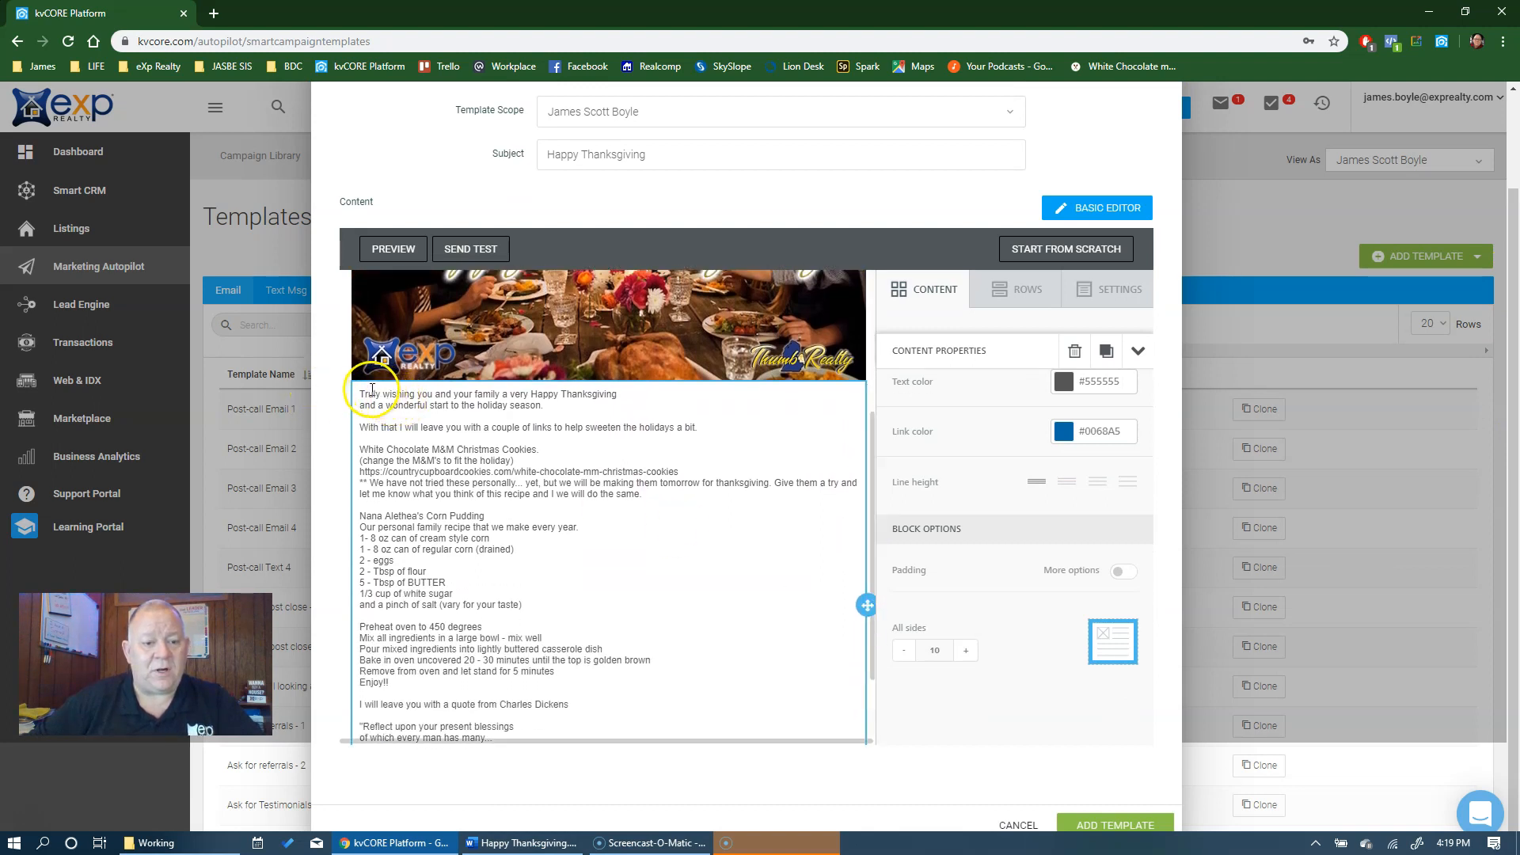
left_click_drag(362, 395, 531, 402)
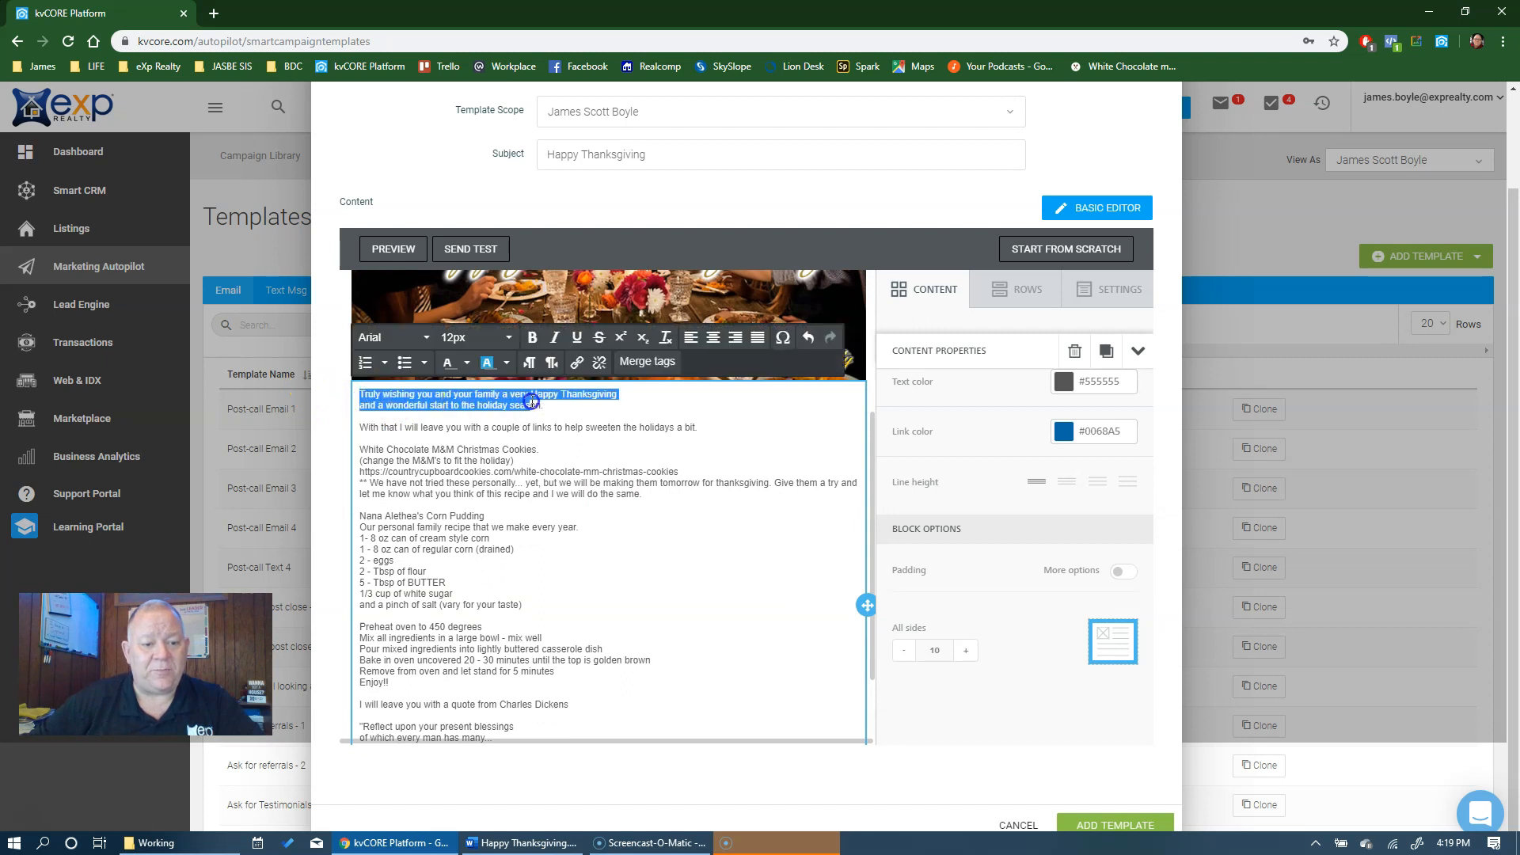
left_click(713, 337)
left_click(532, 337)
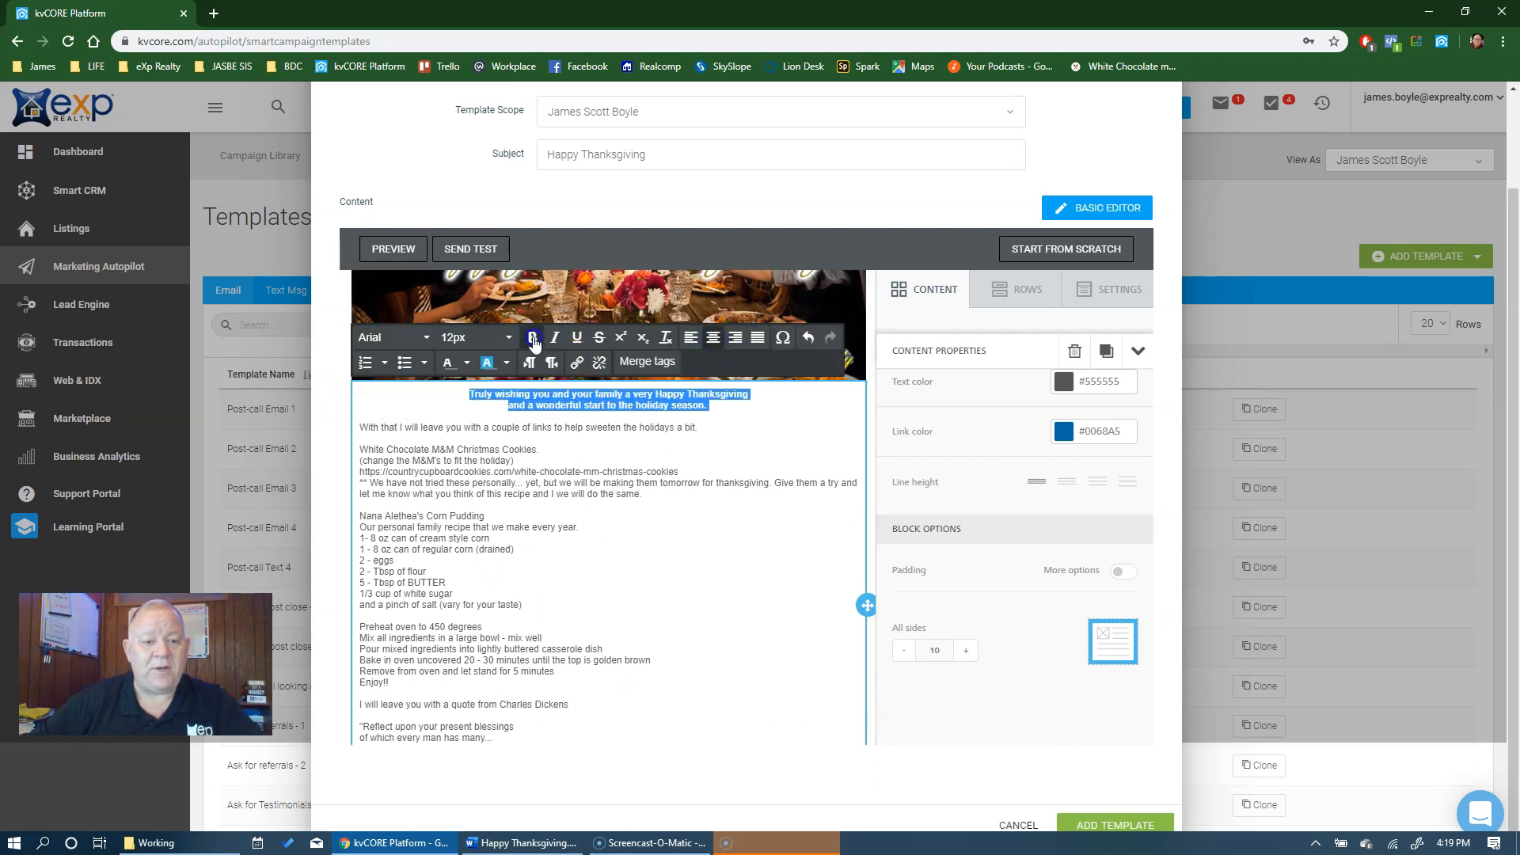
left_click(475, 346)
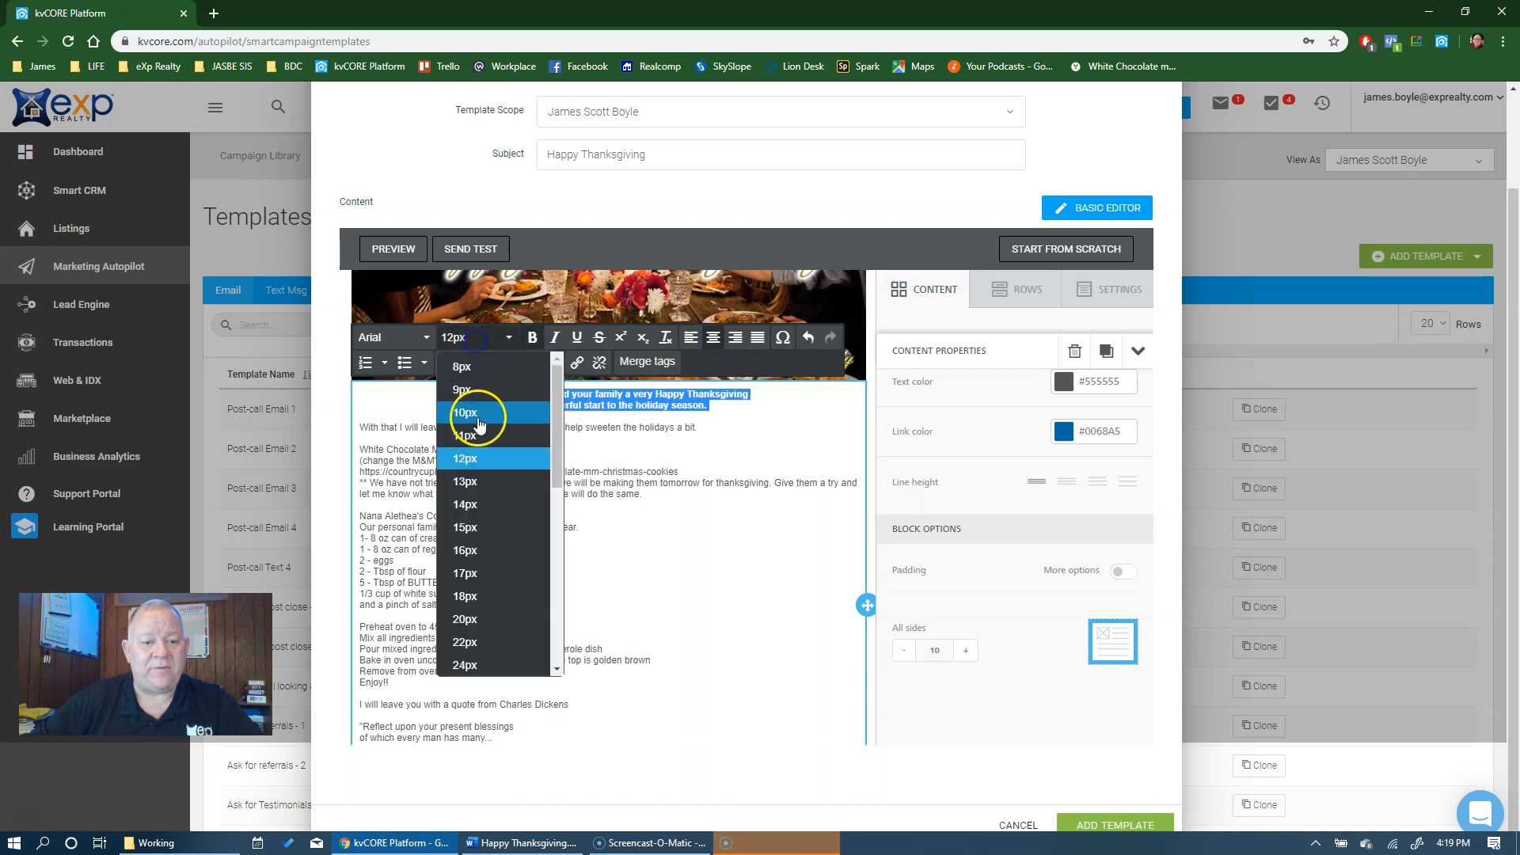
left_click(488, 508)
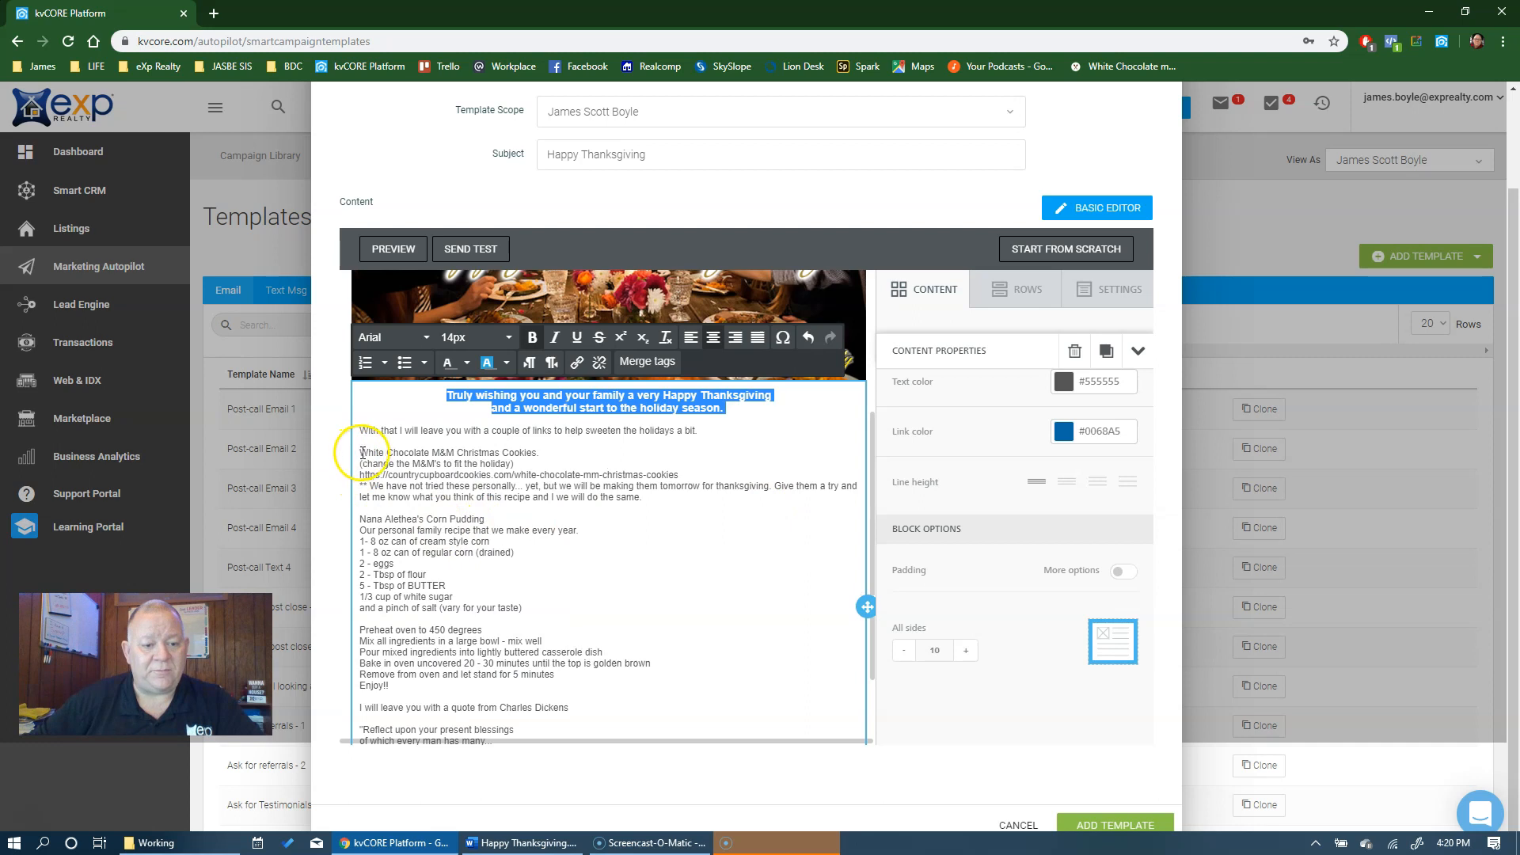
Step: Make the line "White Chocolate M&M Christmas Cookies." bold and set its font size to 16px
left_click_drag(362, 453, 403, 453)
left_click_drag(540, 450, 544, 452)
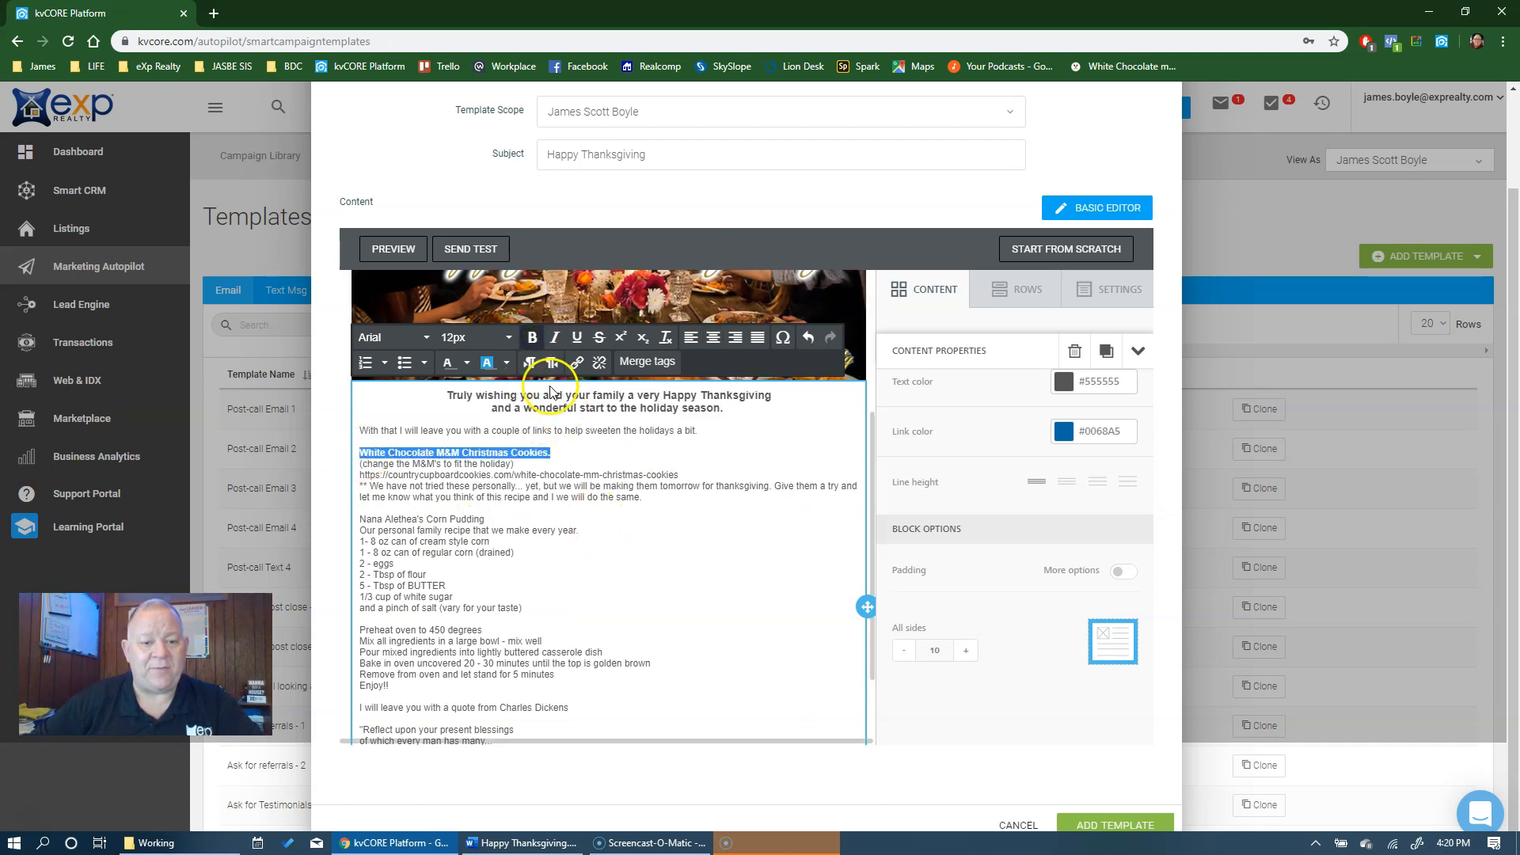
left_click(508, 338)
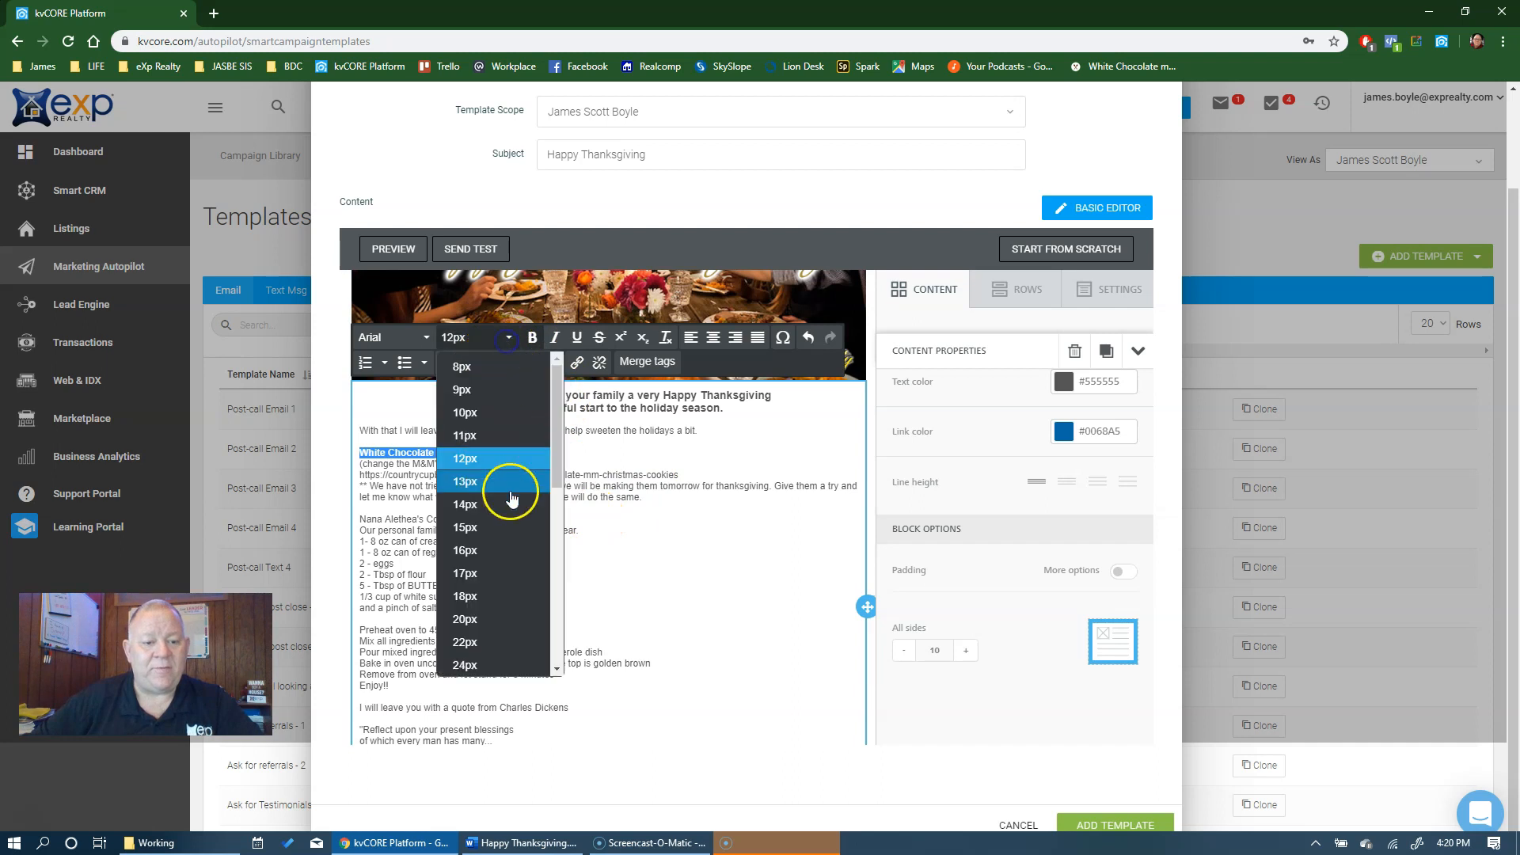
left_click(512, 552)
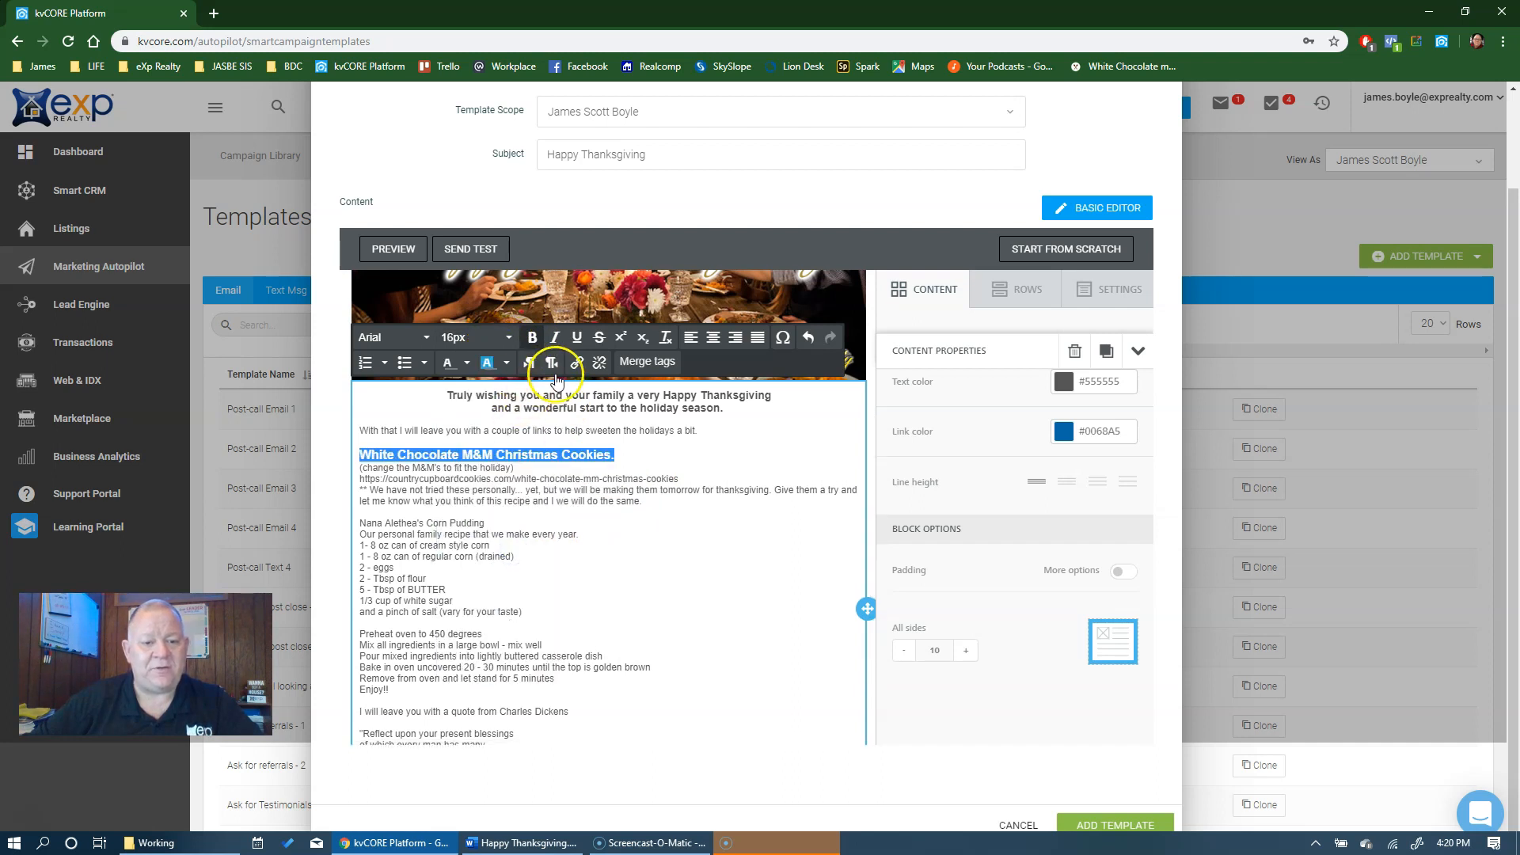
Step: Increase the centered two-line greeting's font size to 16px
left_click_drag(450, 396, 678, 409)
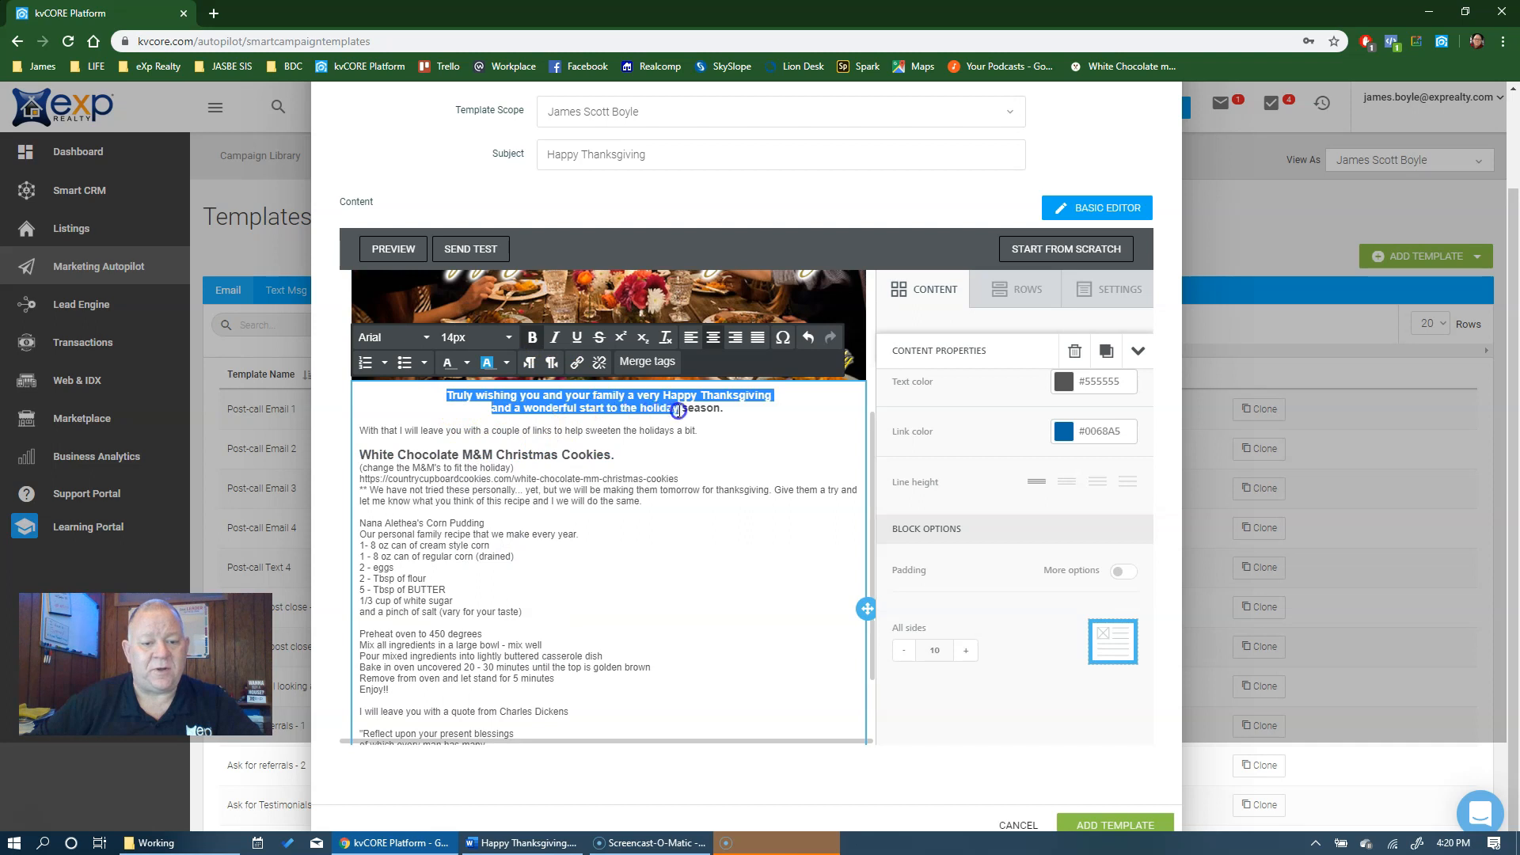
left_click(484, 338)
left_click(514, 552)
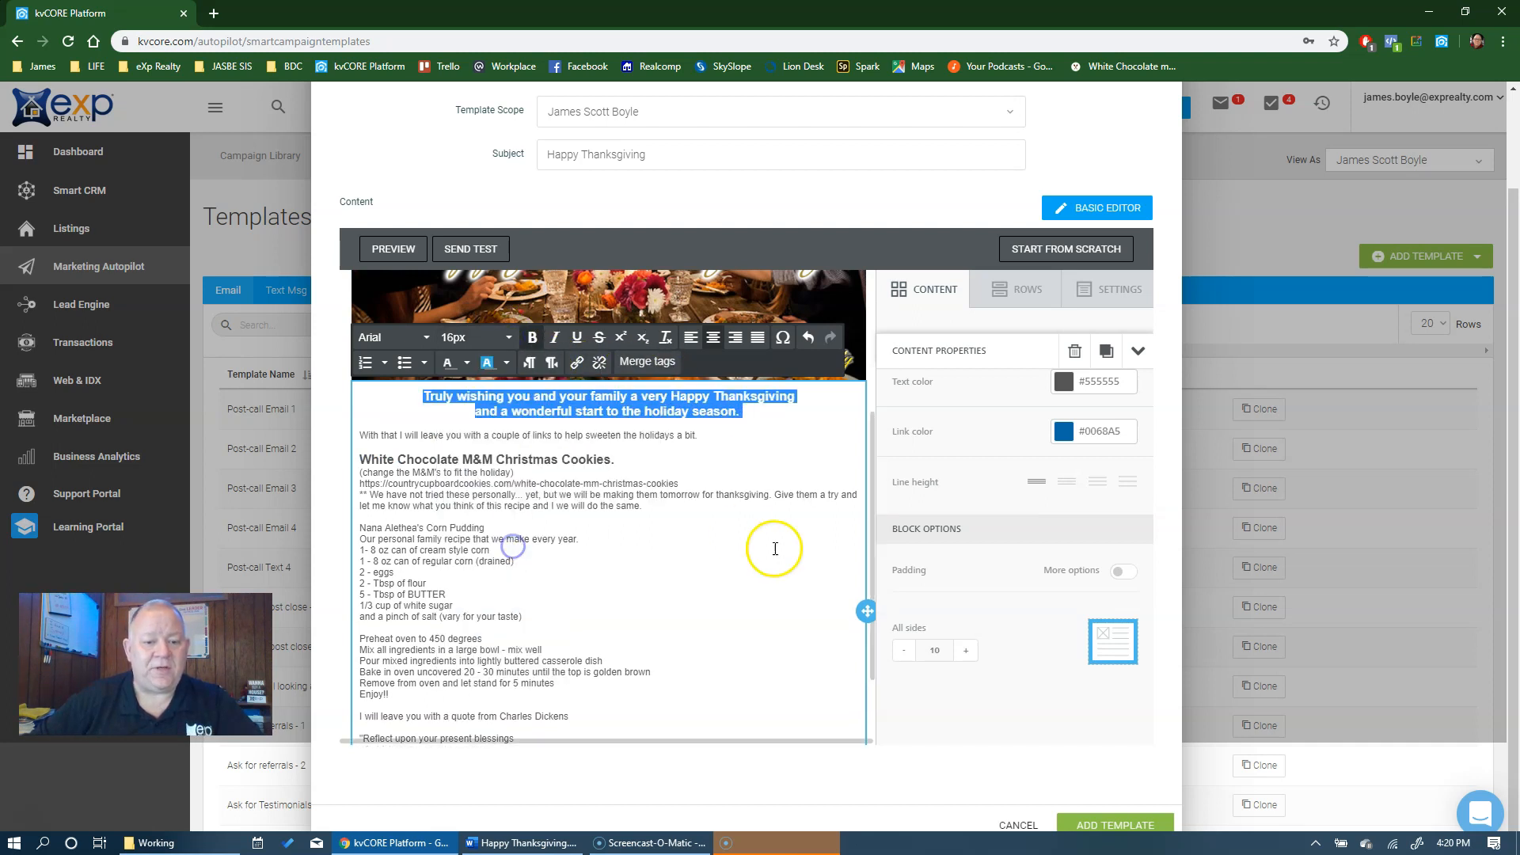
Step: Change the text color of the heading "White Chocolate M&M Christmas Cookies." to blue
scroll(661, 510, "down", 2)
scroll(663, 517, "up", 3)
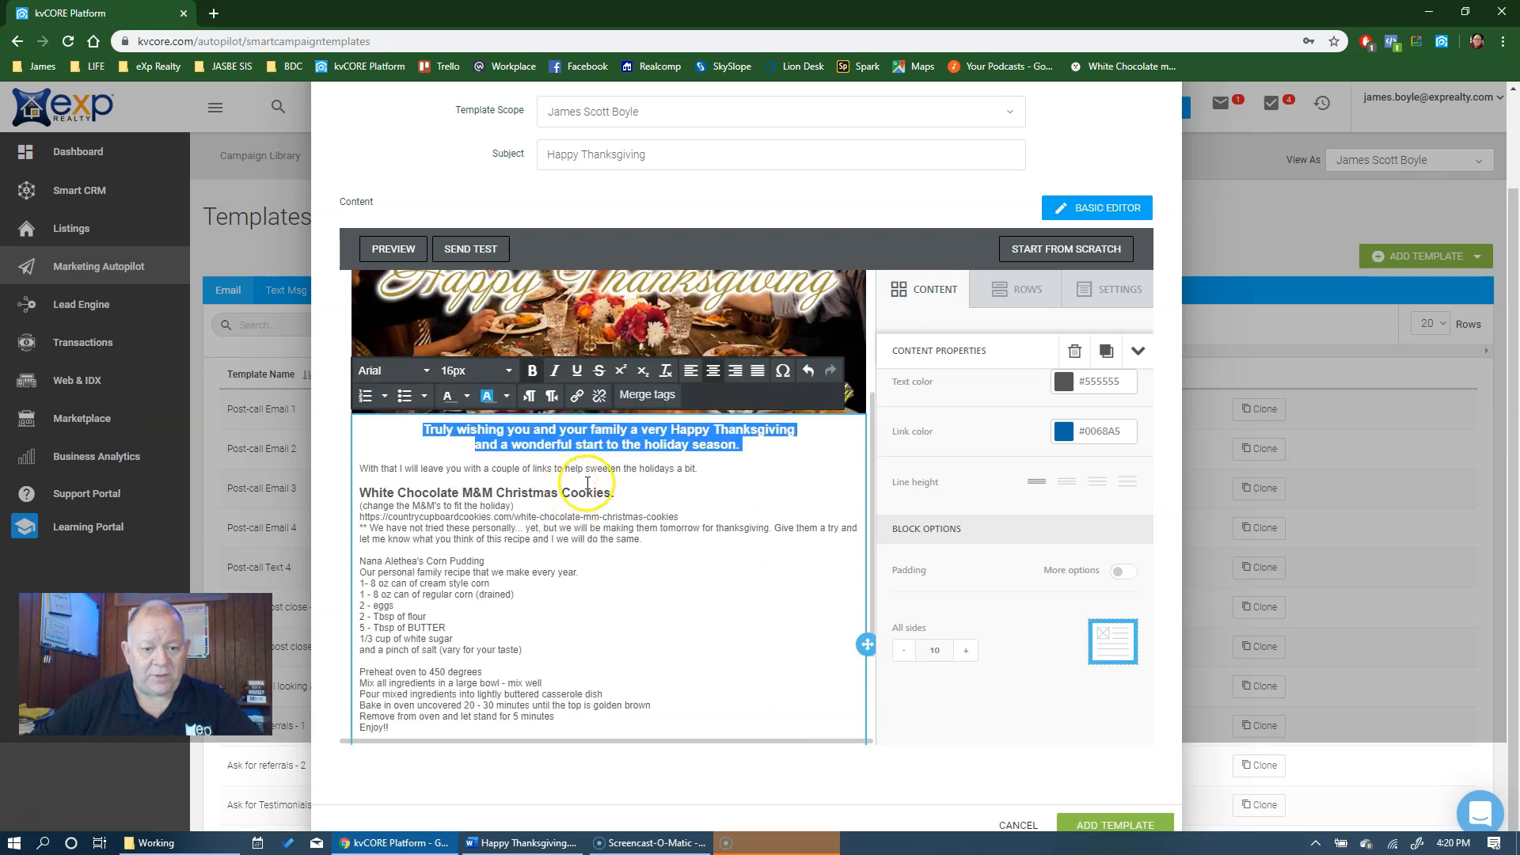
left_click_drag(617, 492, 497, 494)
left_click(614, 503)
left_click_drag(592, 492, 421, 492)
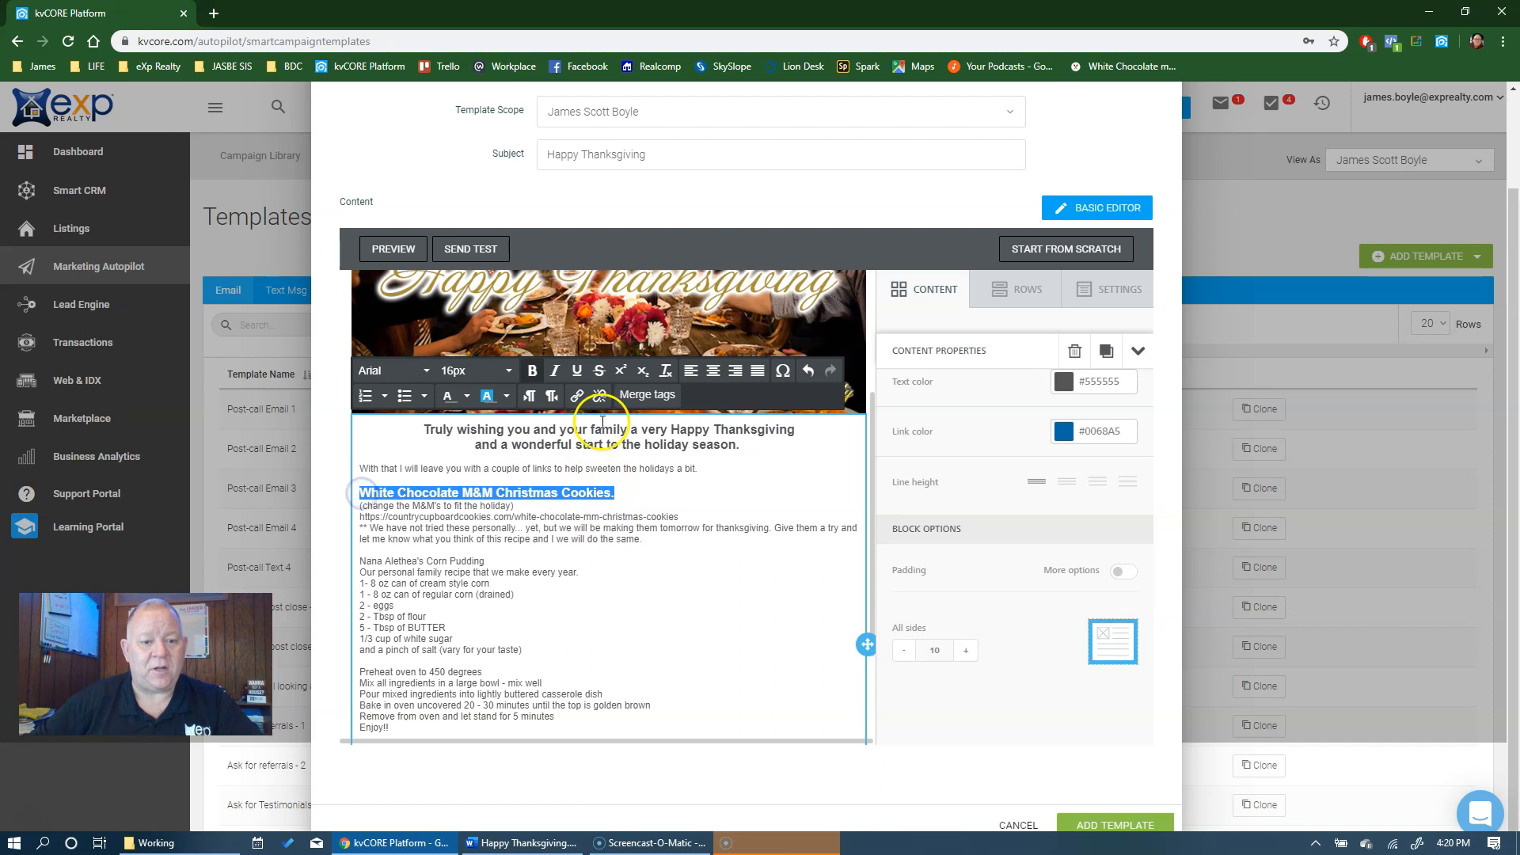
left_click(467, 396)
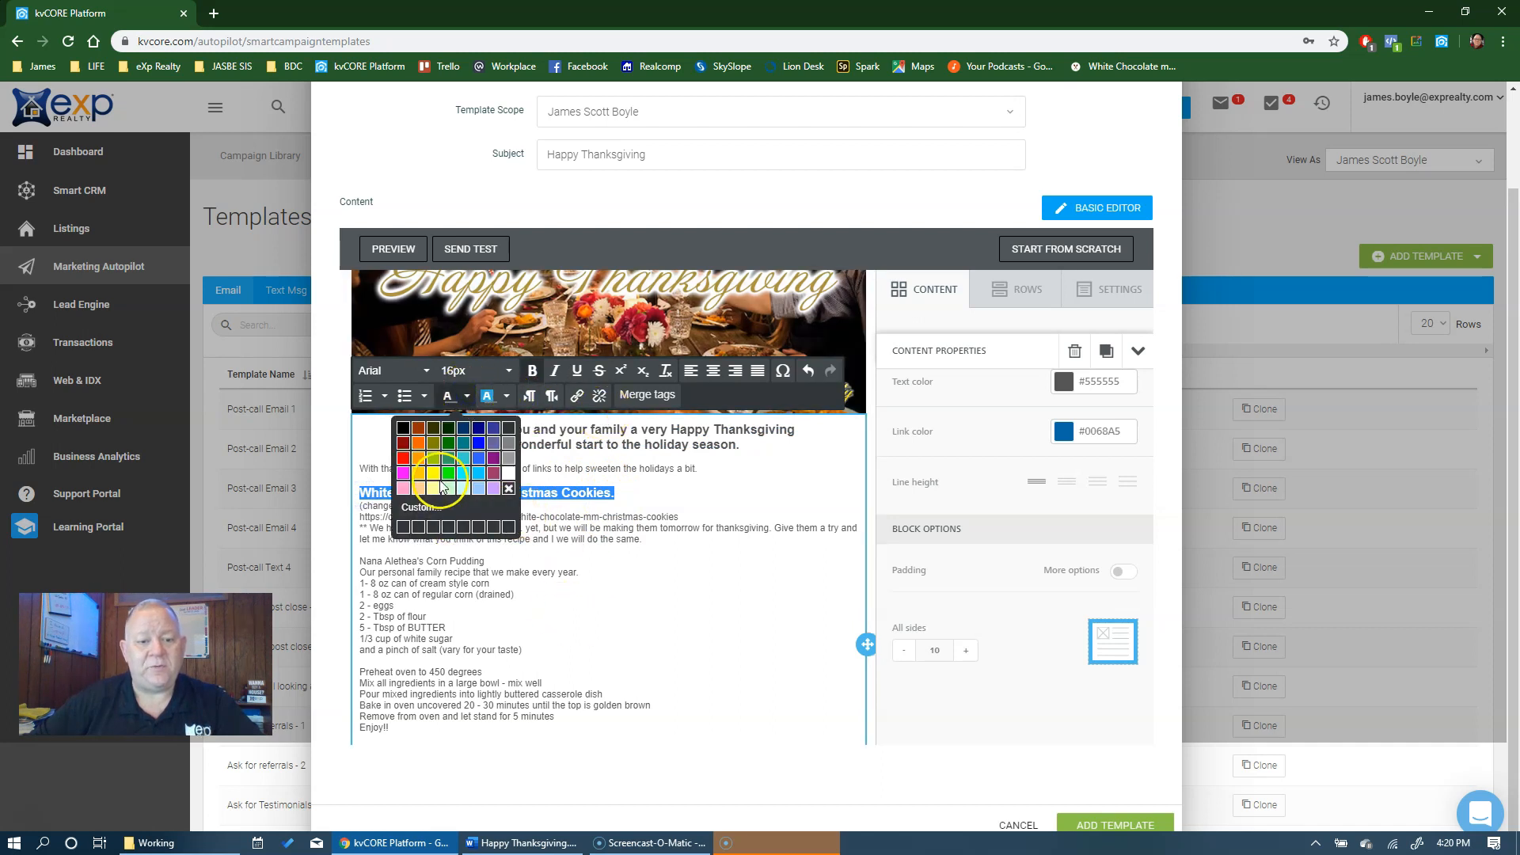
left_click(475, 448)
left_click(716, 567)
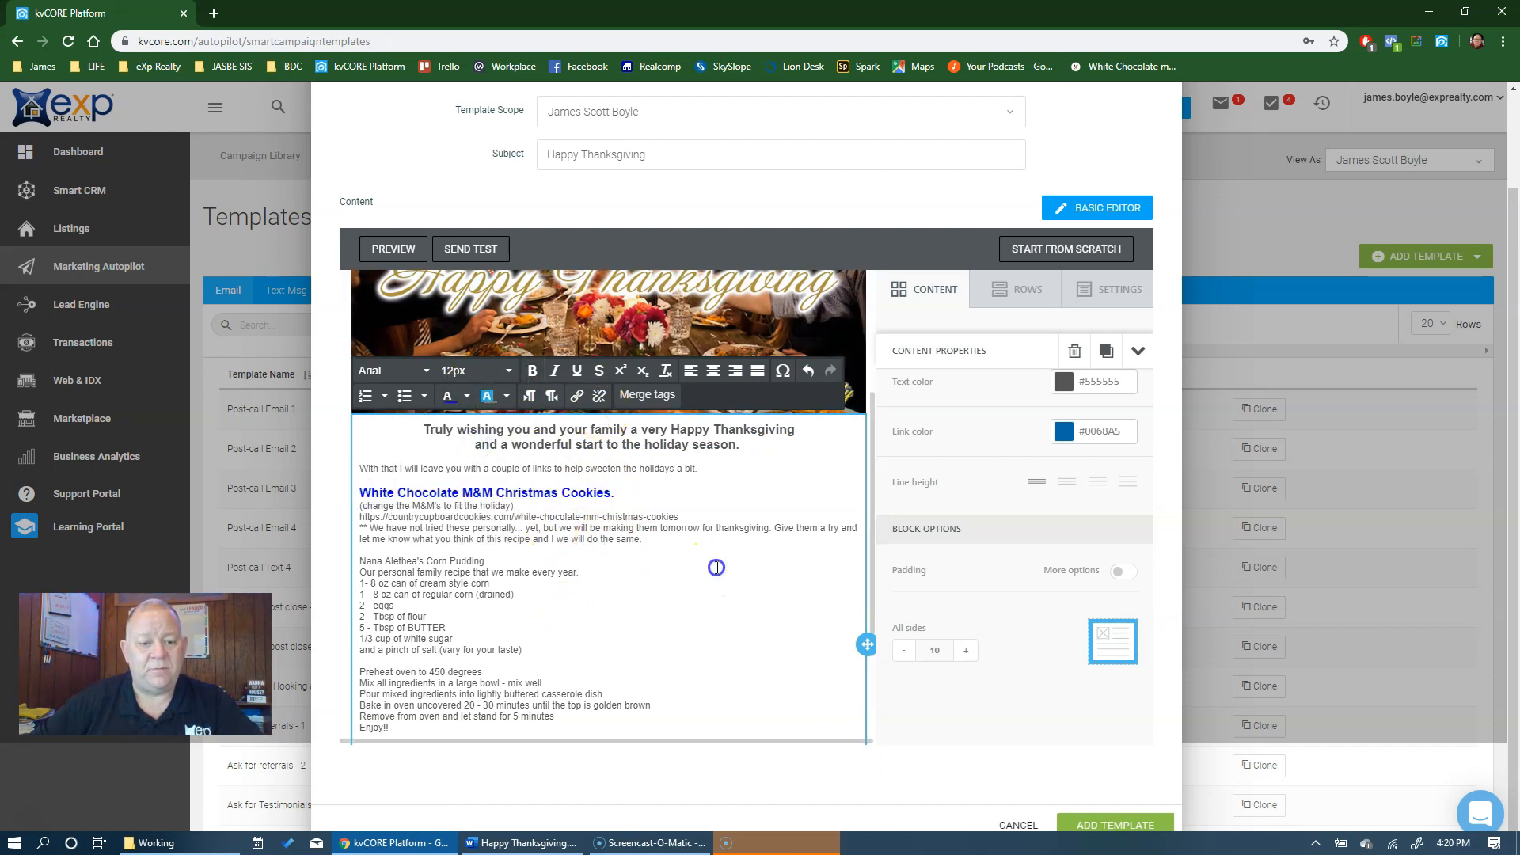
Step: Format the Corn Pudding recipe heading as bold 16px text in the same blue as the cookie heading
scroll(718, 568, "down", 2)
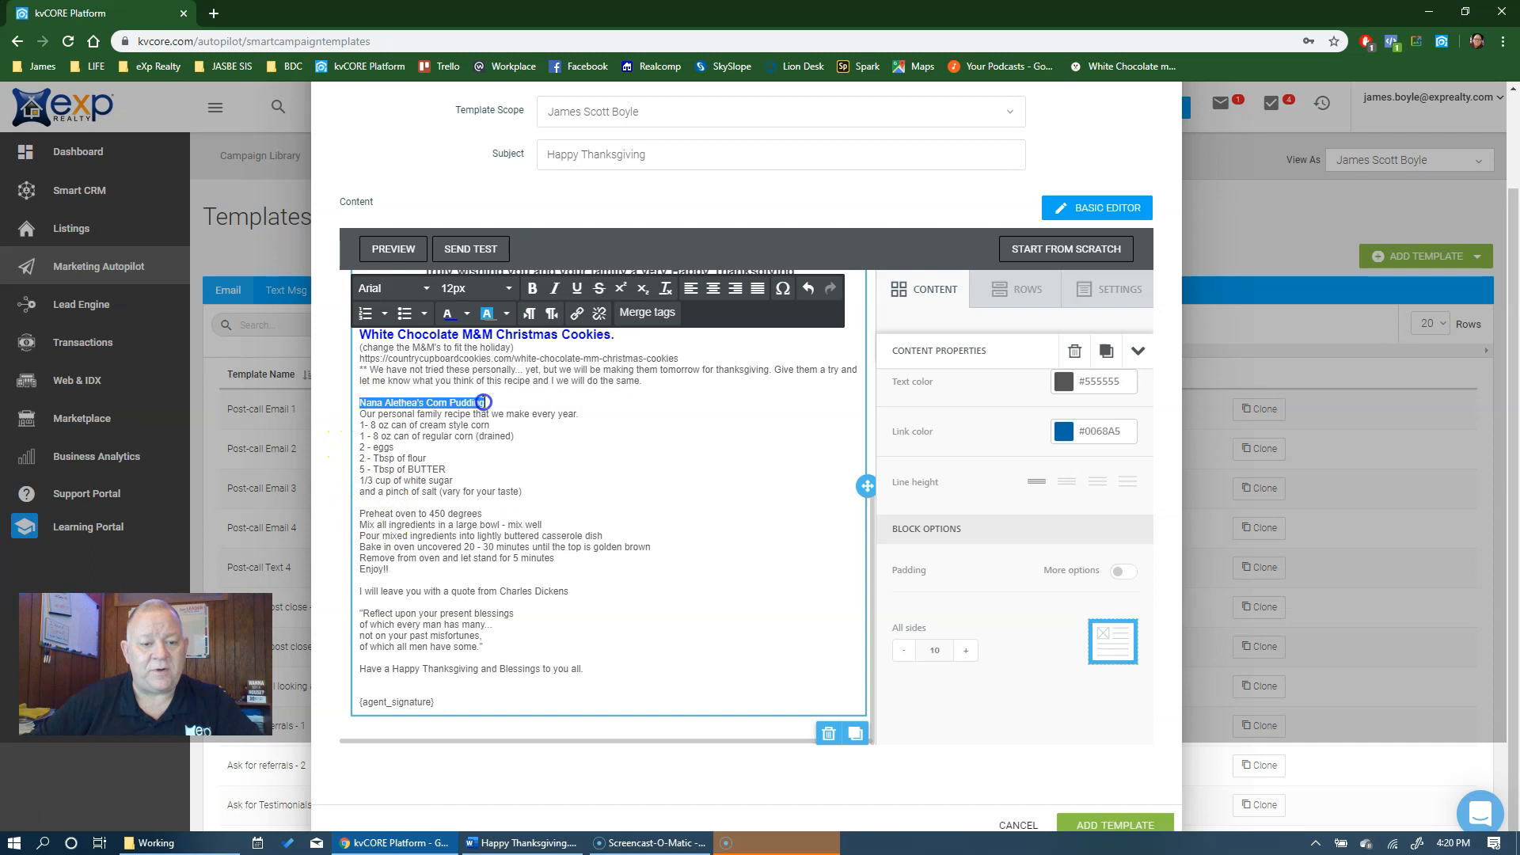
left_click(532, 288)
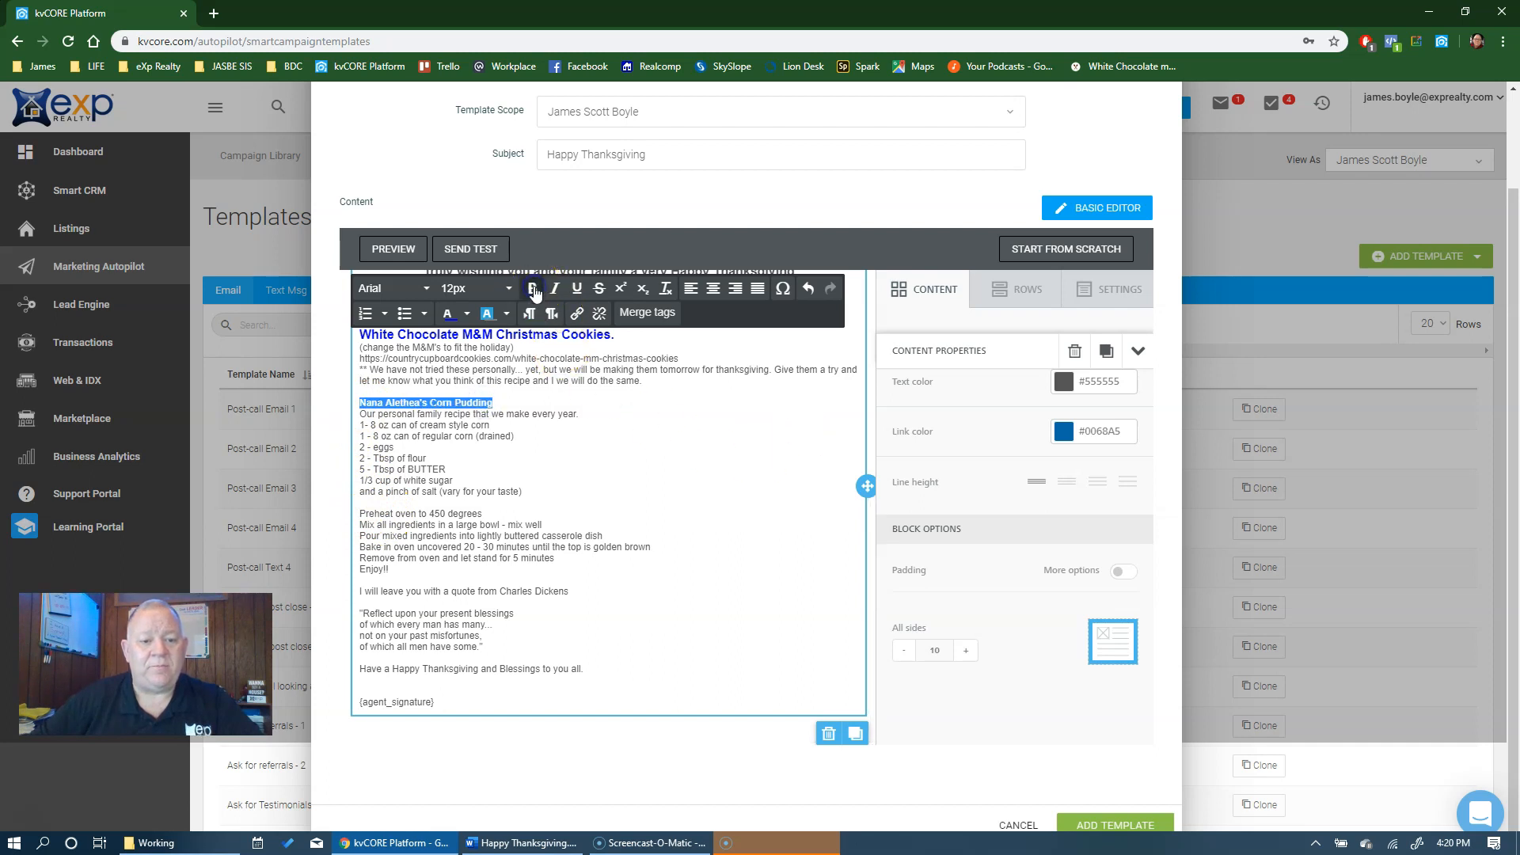
left_click(472, 295)
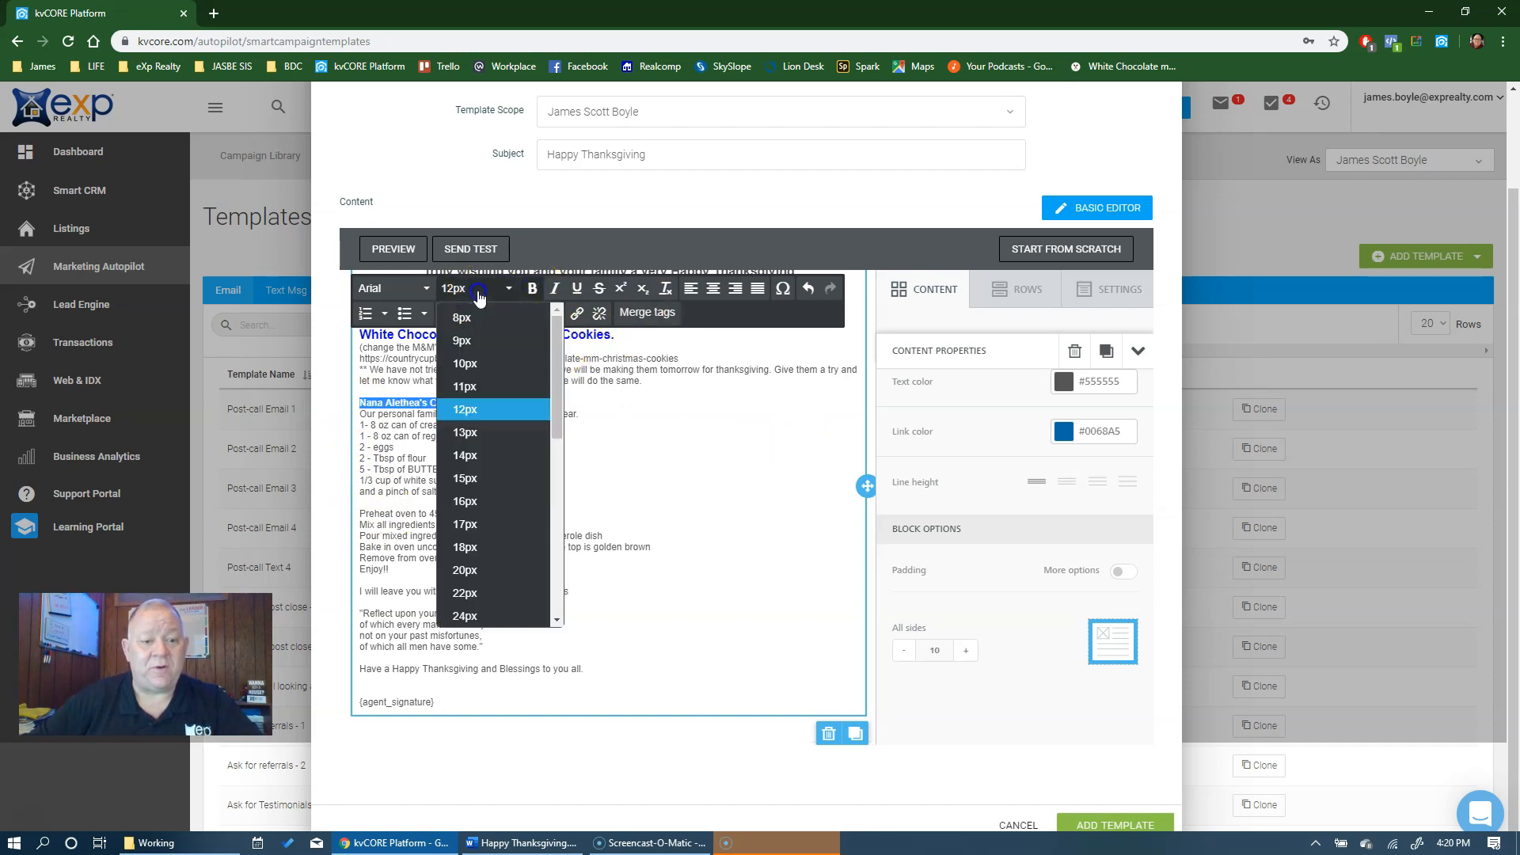
left_click(488, 501)
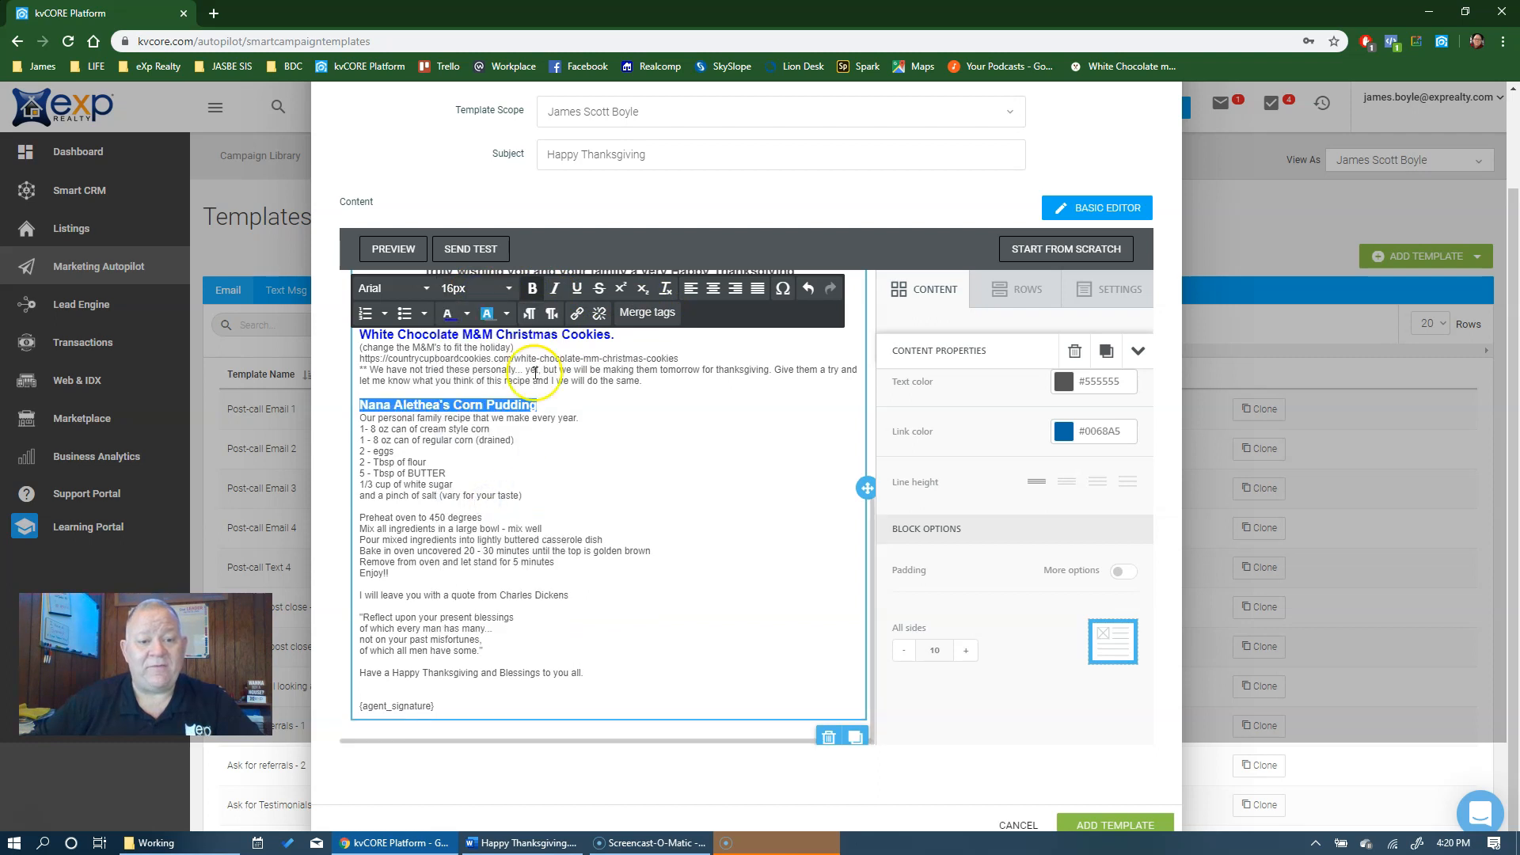
left_click(468, 315)
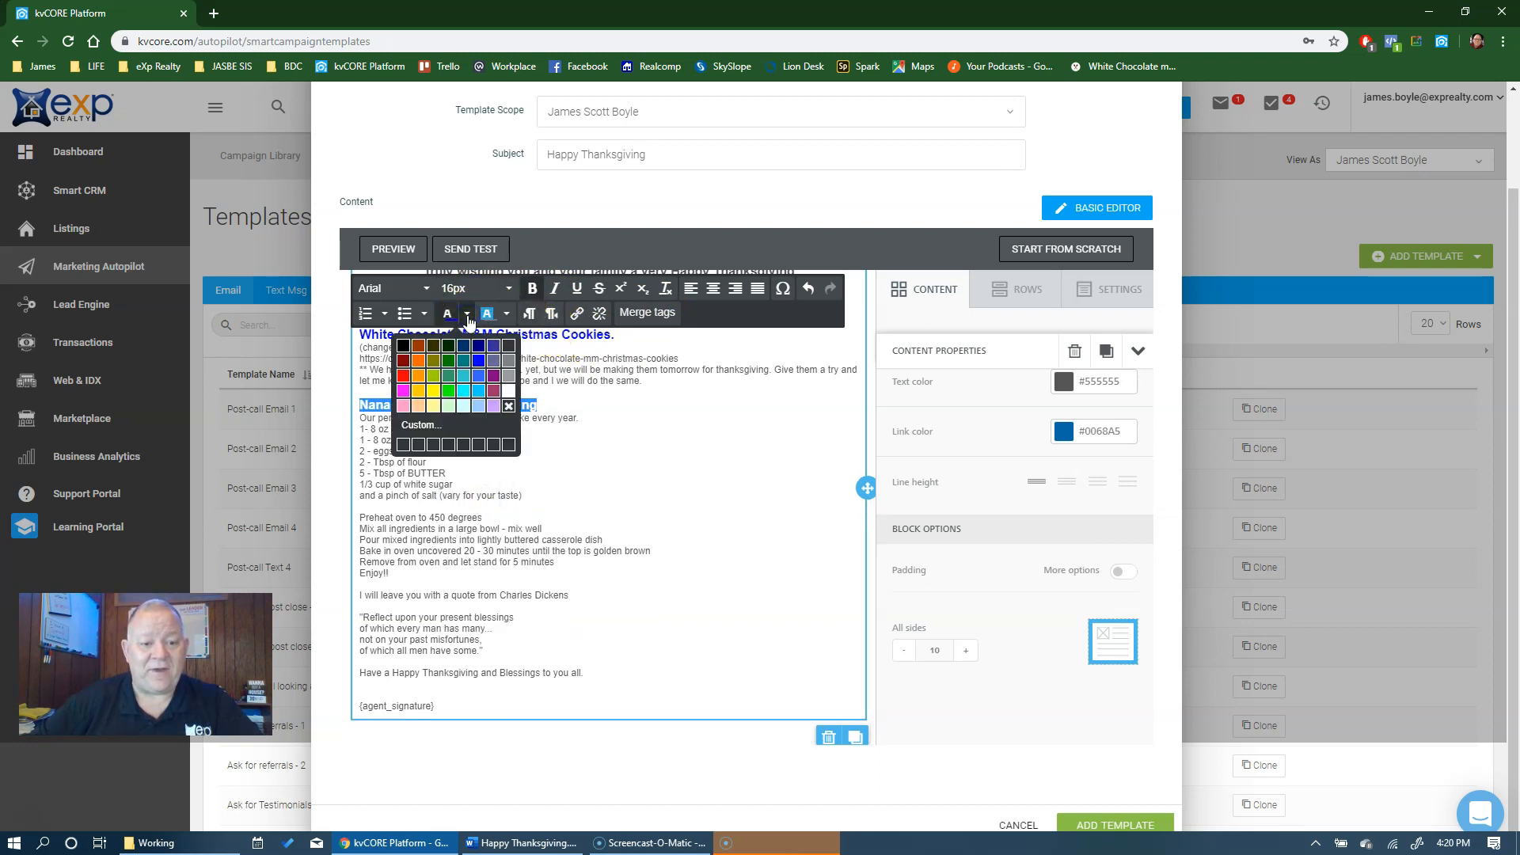
left_click(482, 362)
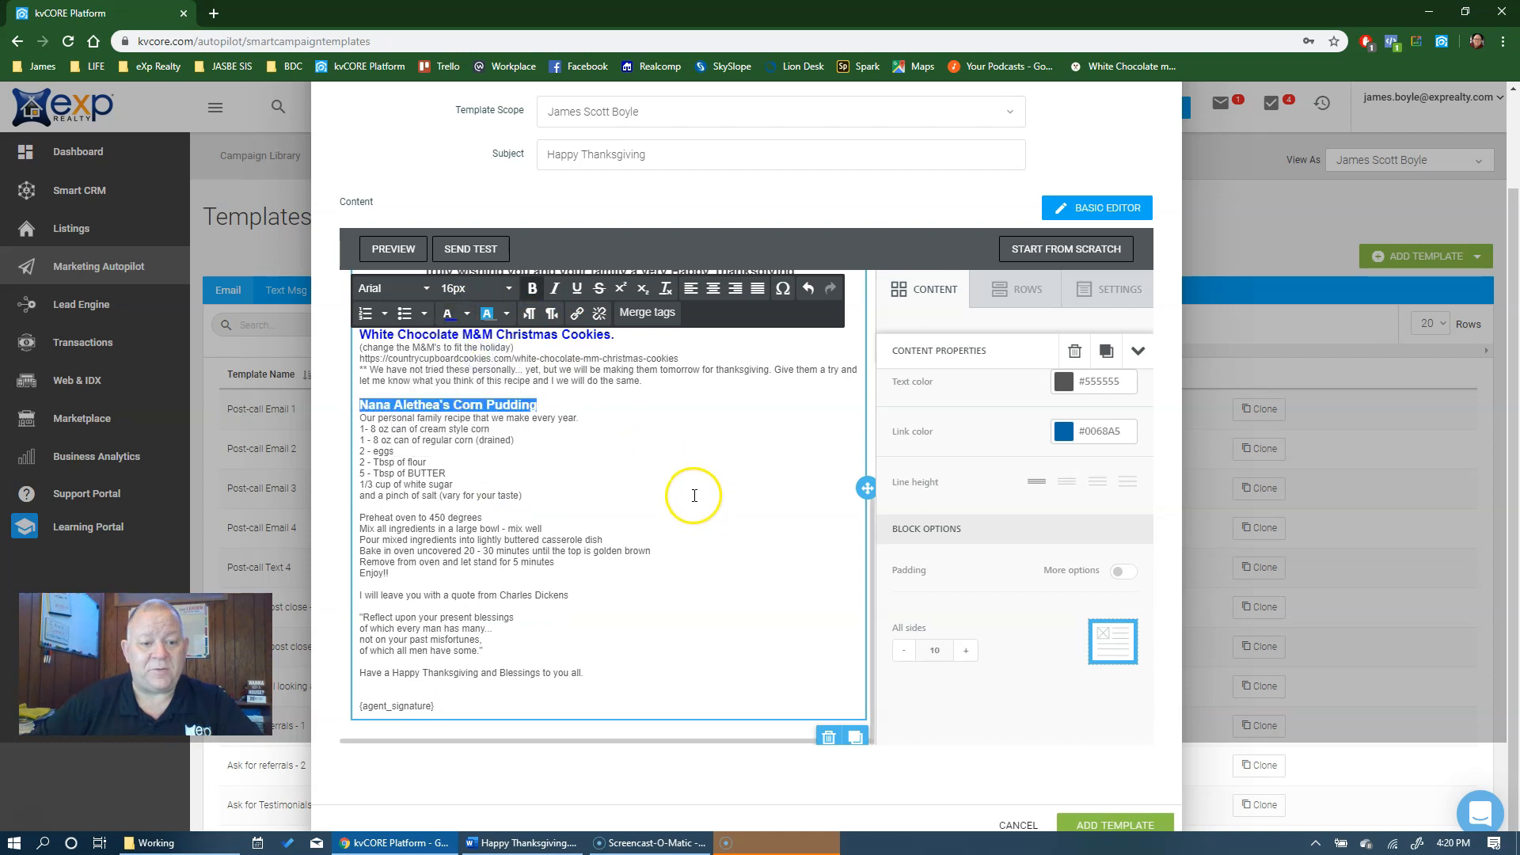
left_click(694, 496)
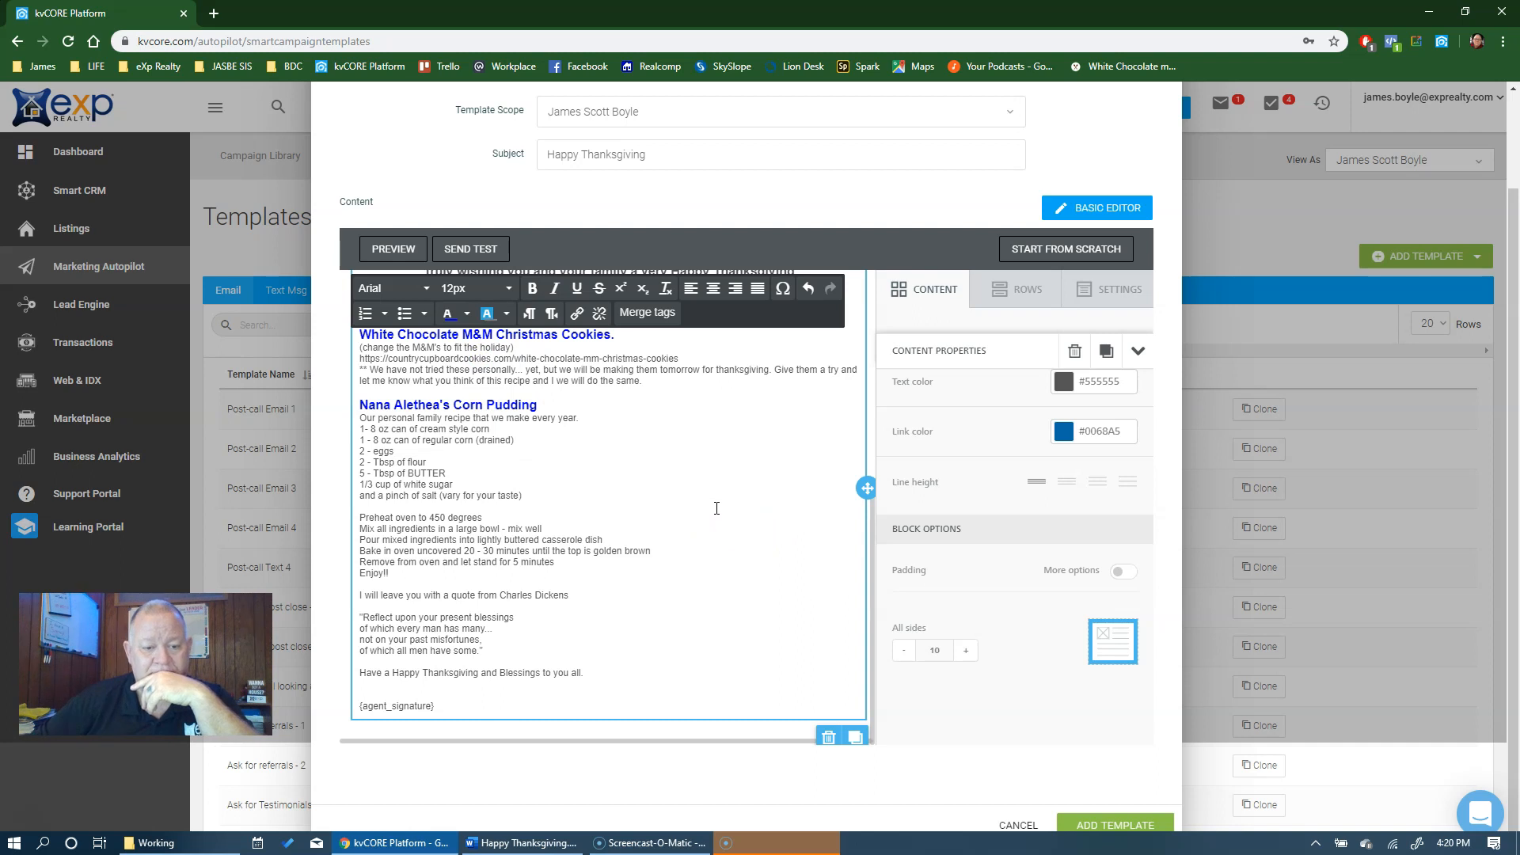
scroll(704, 496, "up", 8)
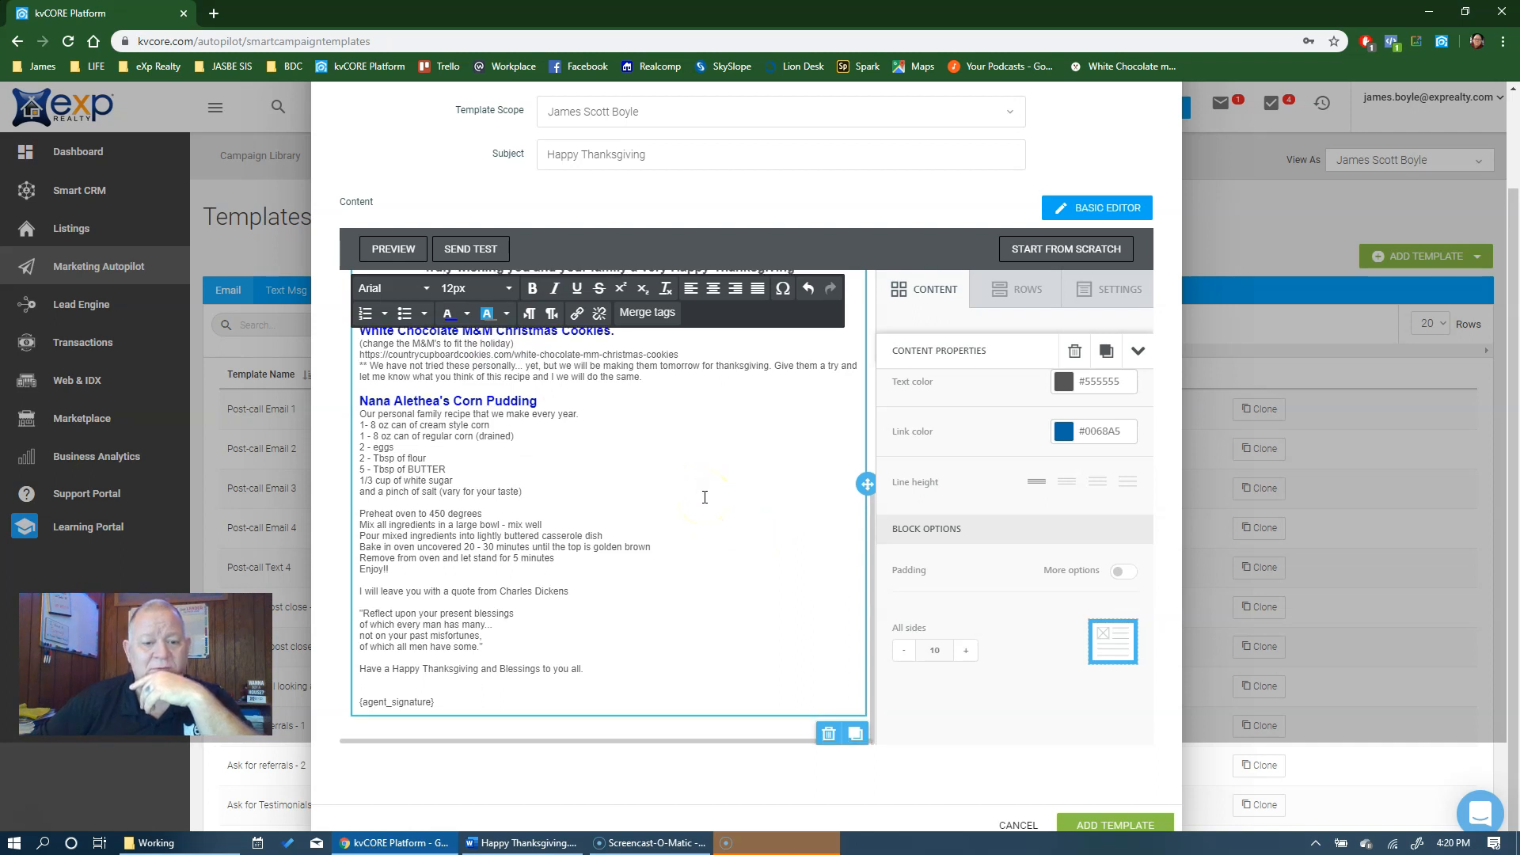
scroll(705, 496, "down", 1)
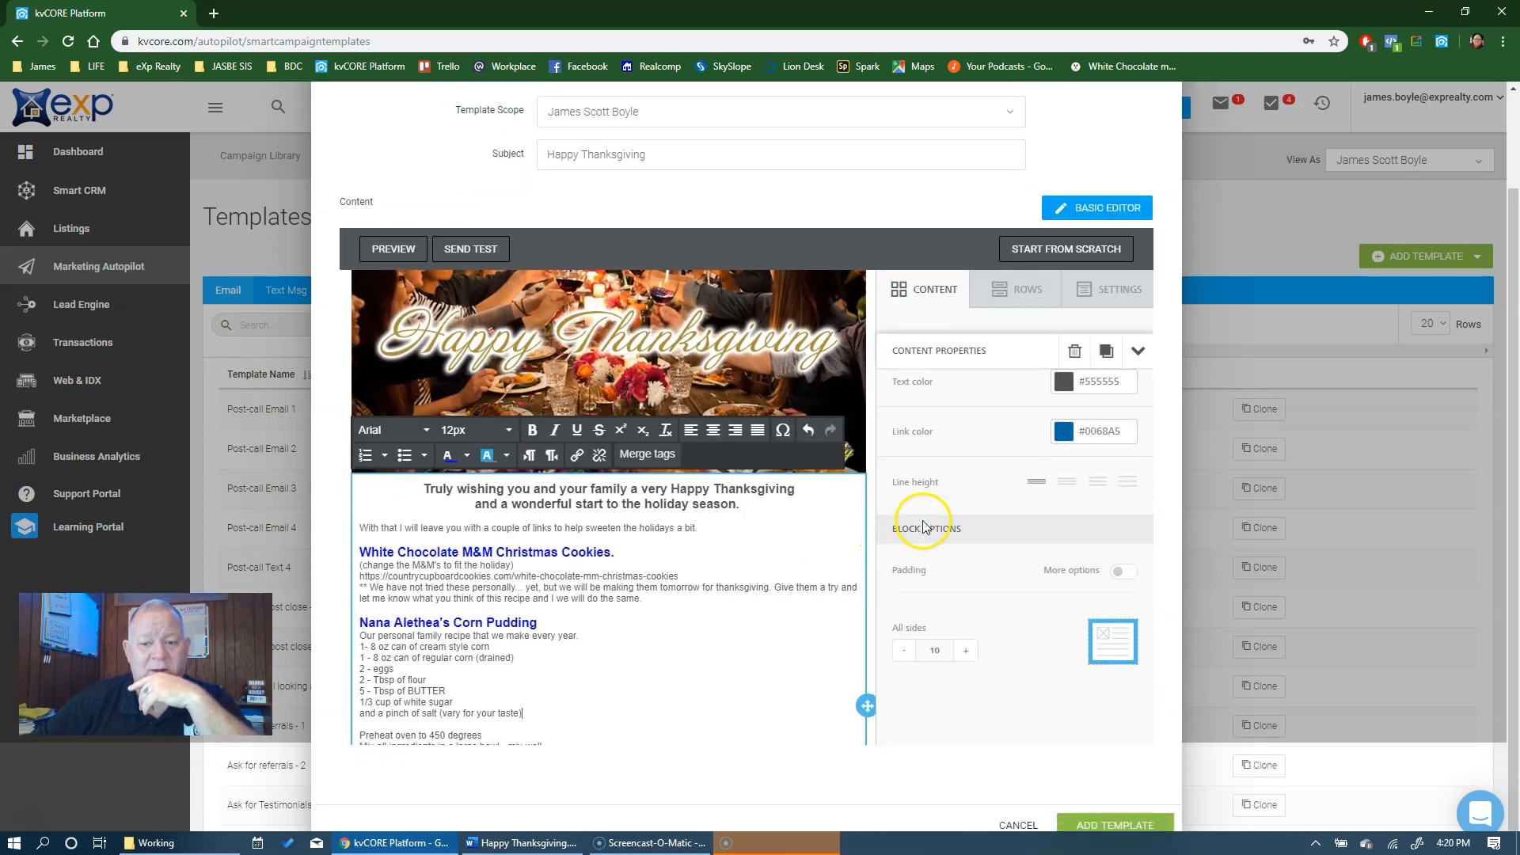
Step: Review the email body down to the agent signature line and browse the available merge tags without inserting any
mouse_move(352, 839)
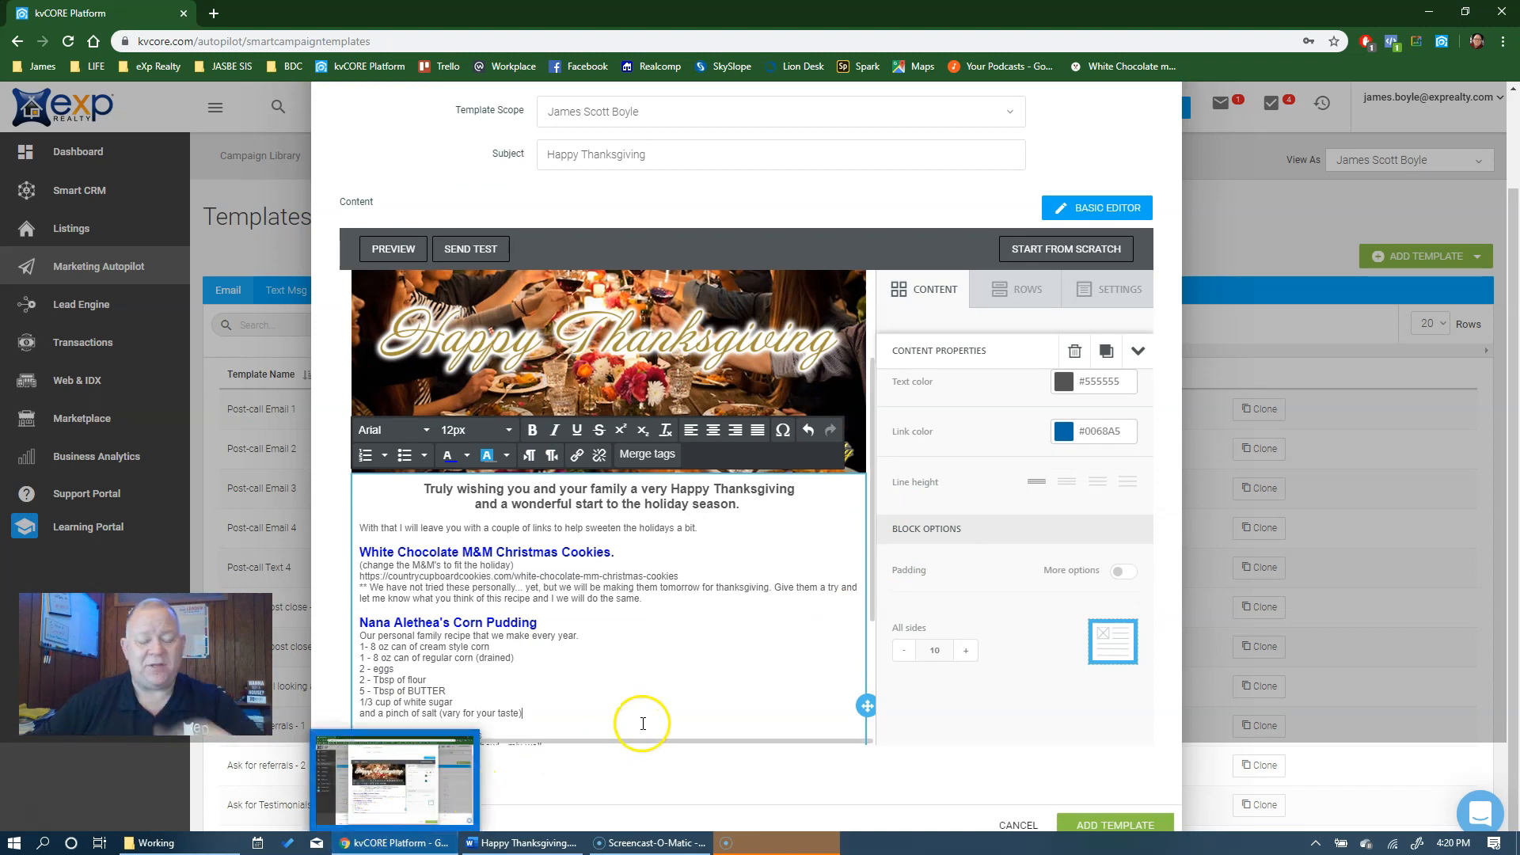
scroll(732, 610, "down", 3)
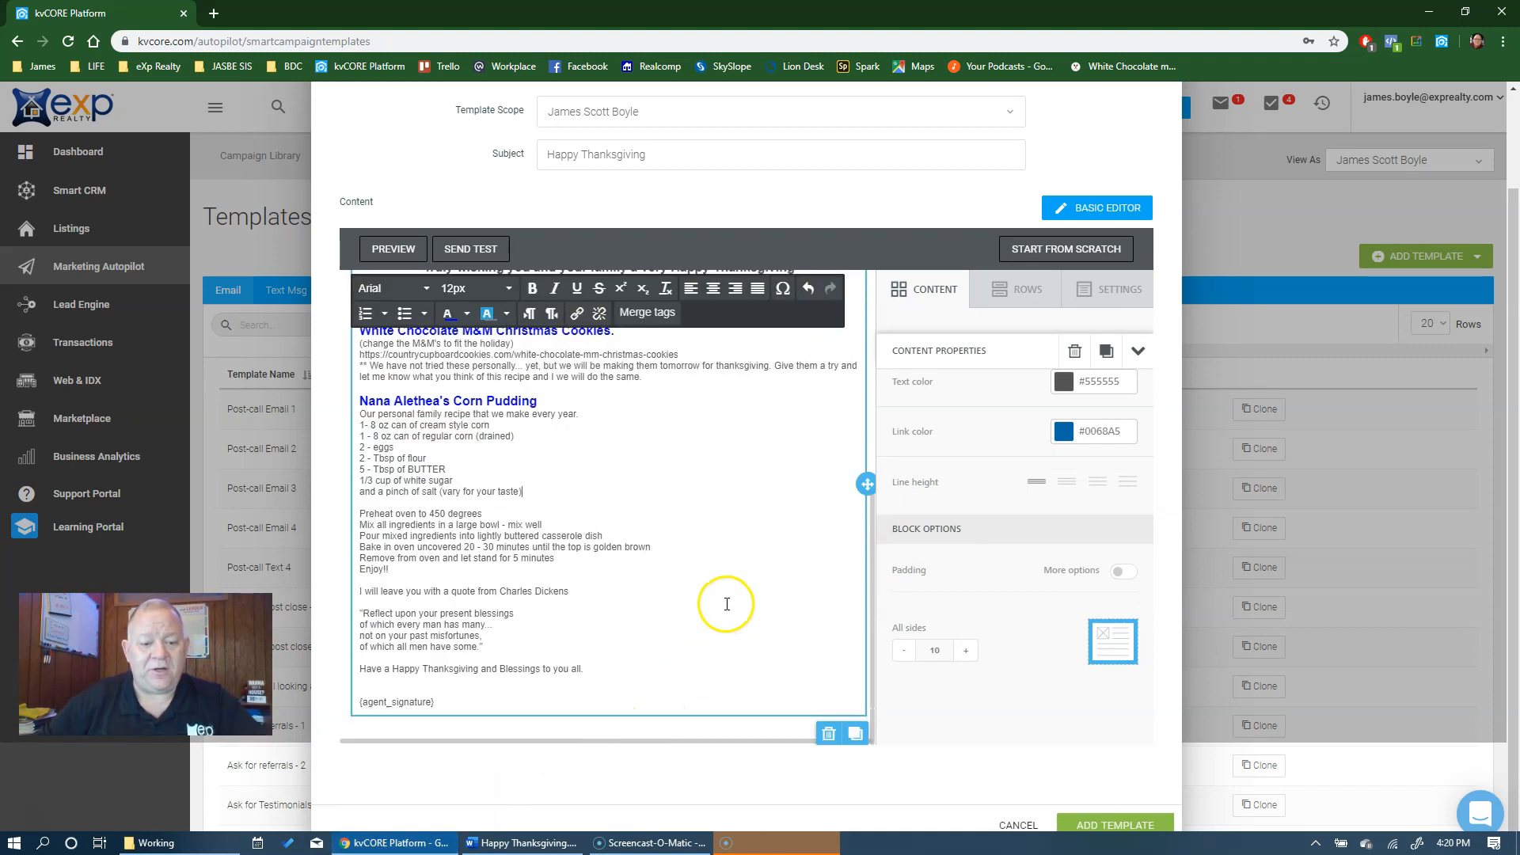
left_click(609, 649)
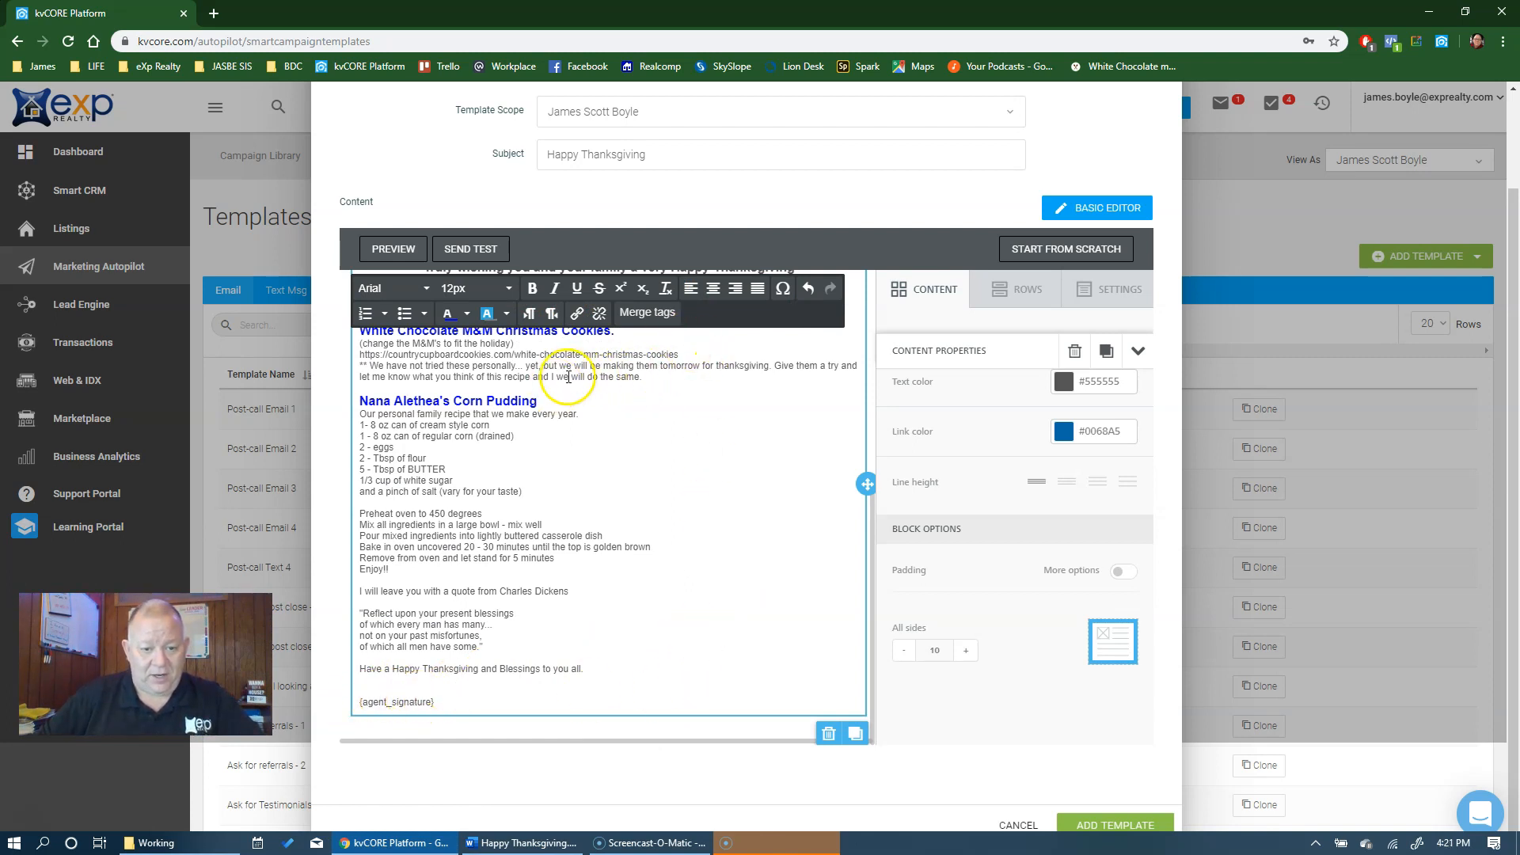
scroll(789, 443, "up", 2)
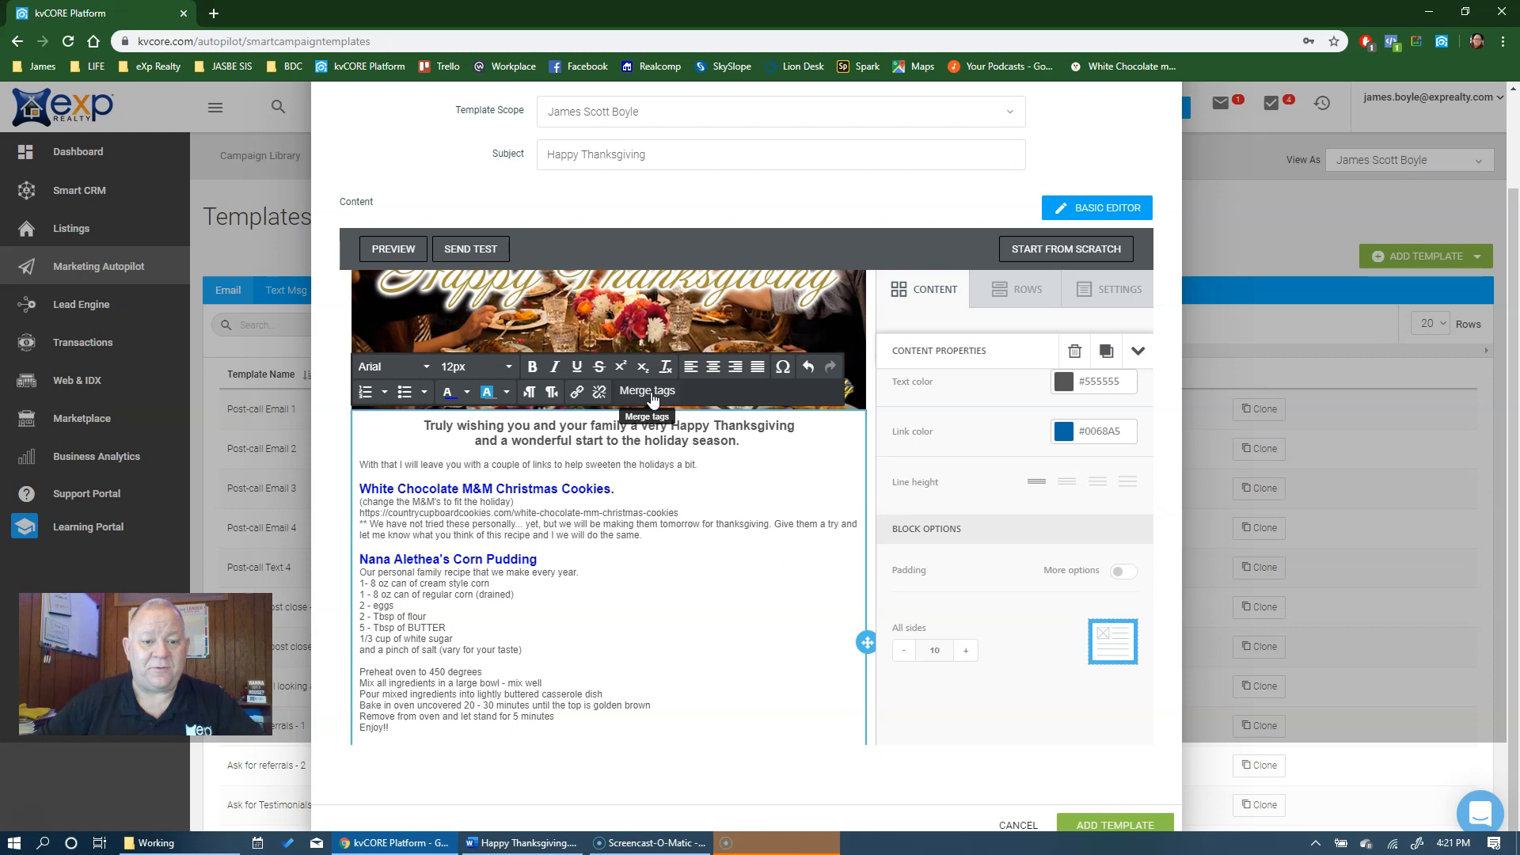
scroll(662, 586, "down", 2)
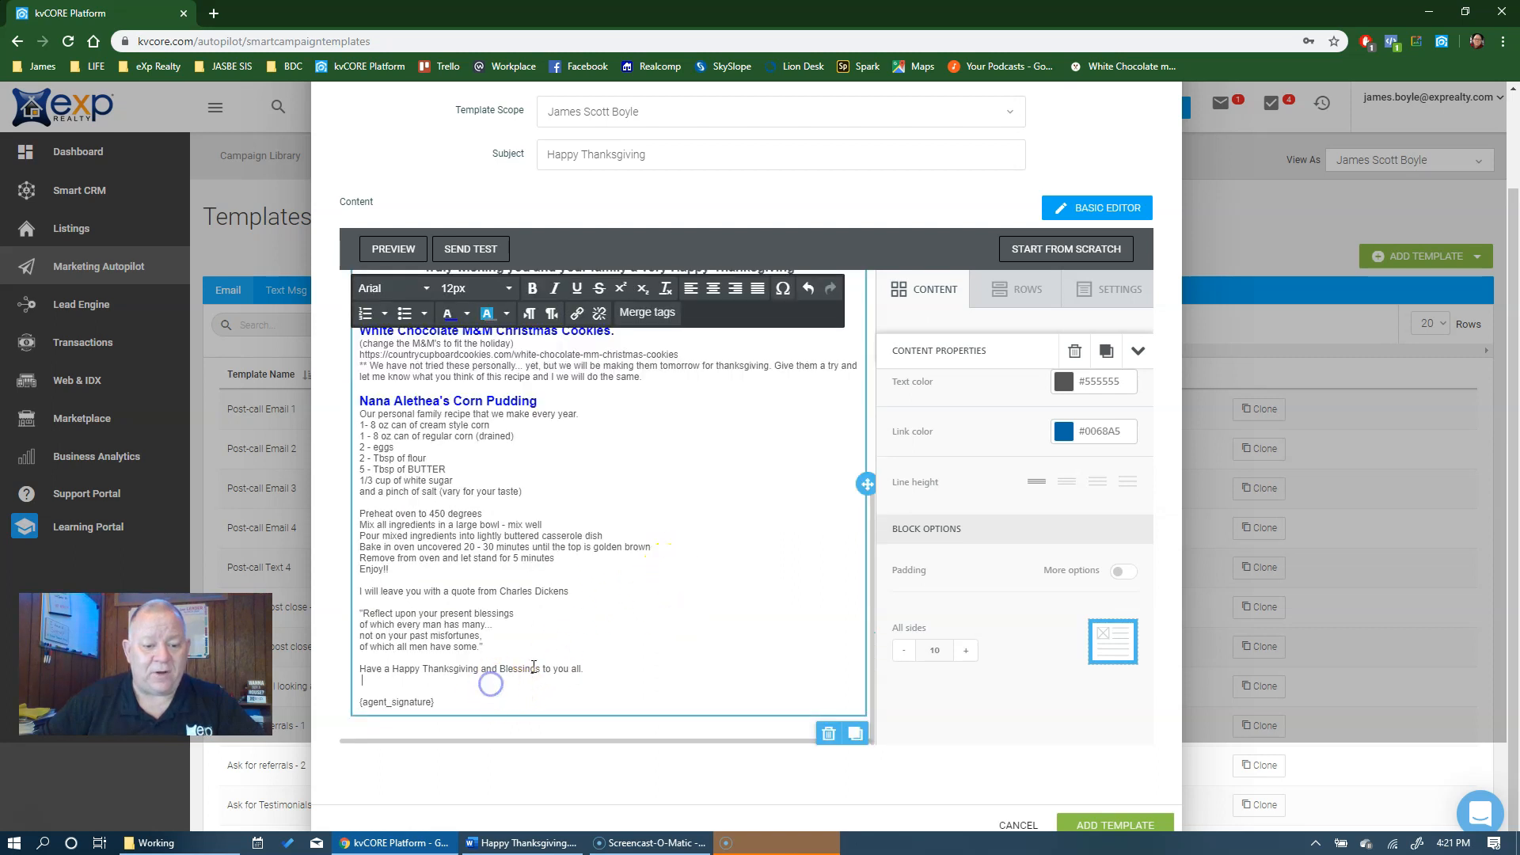
left_click(642, 312)
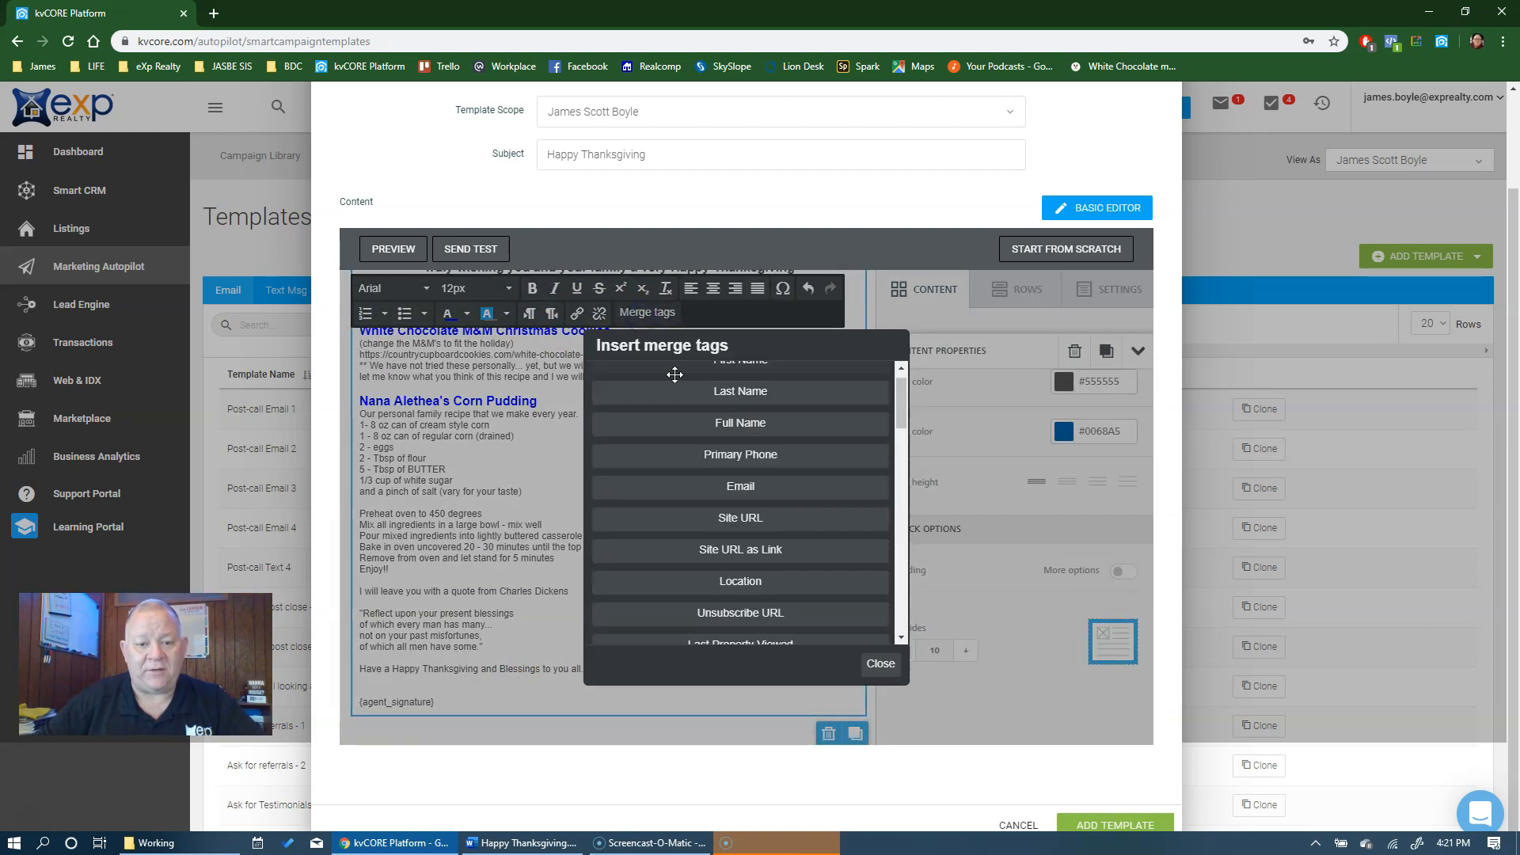
scroll(787, 444, "up", 1)
scroll(780, 499, "down", 3)
scroll(780, 500, "down", 1)
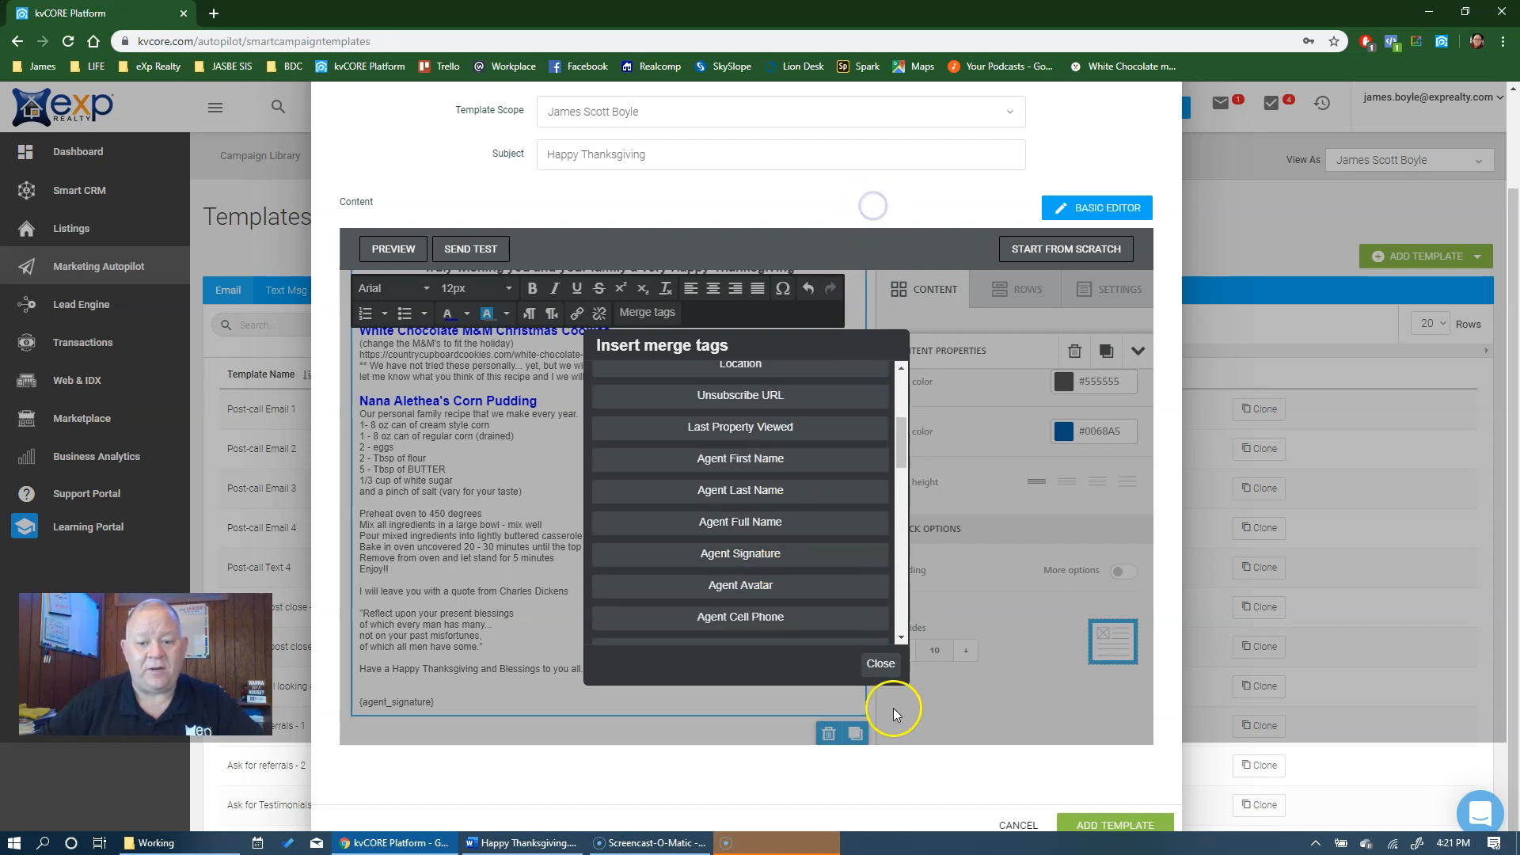
left_click(884, 667)
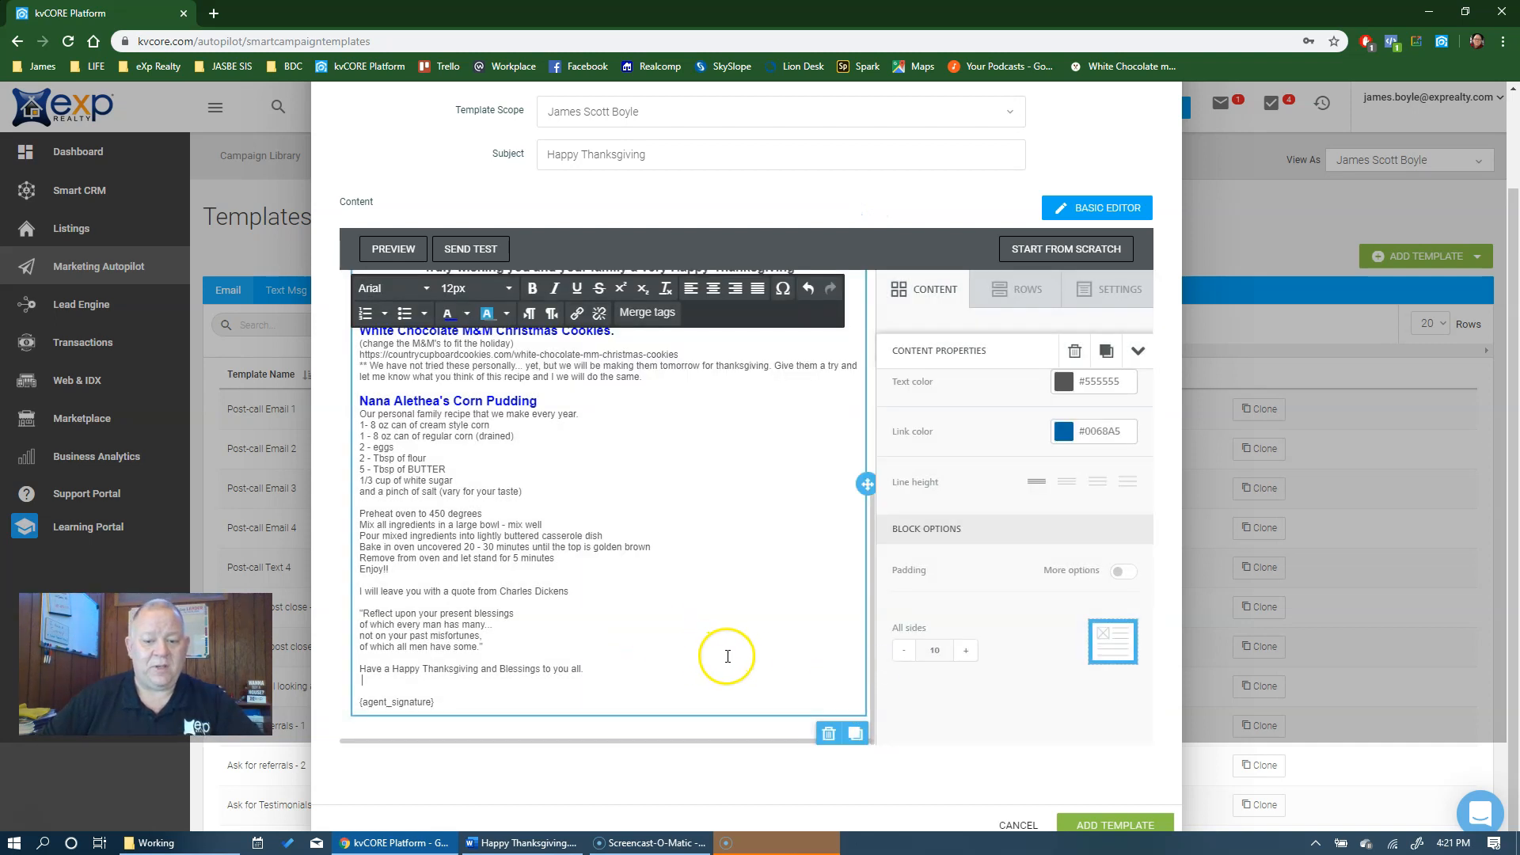
Step: Look over the finished Thanksgiving email once more and save it as a new template
scroll(750, 662, "up", 4)
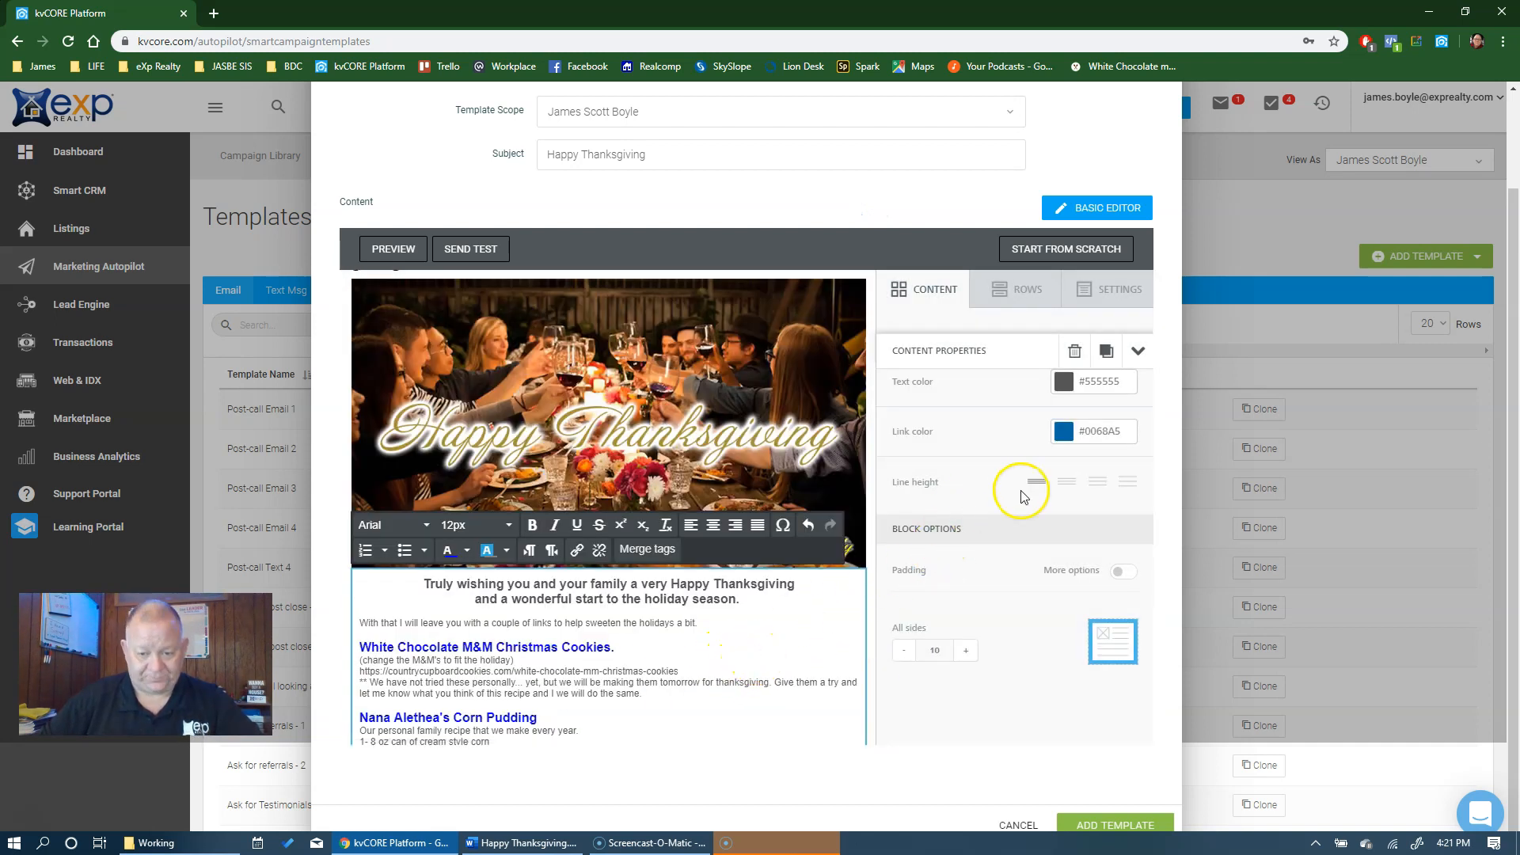
scroll(1021, 503, "up", 1)
scroll(1062, 498, "down", 1)
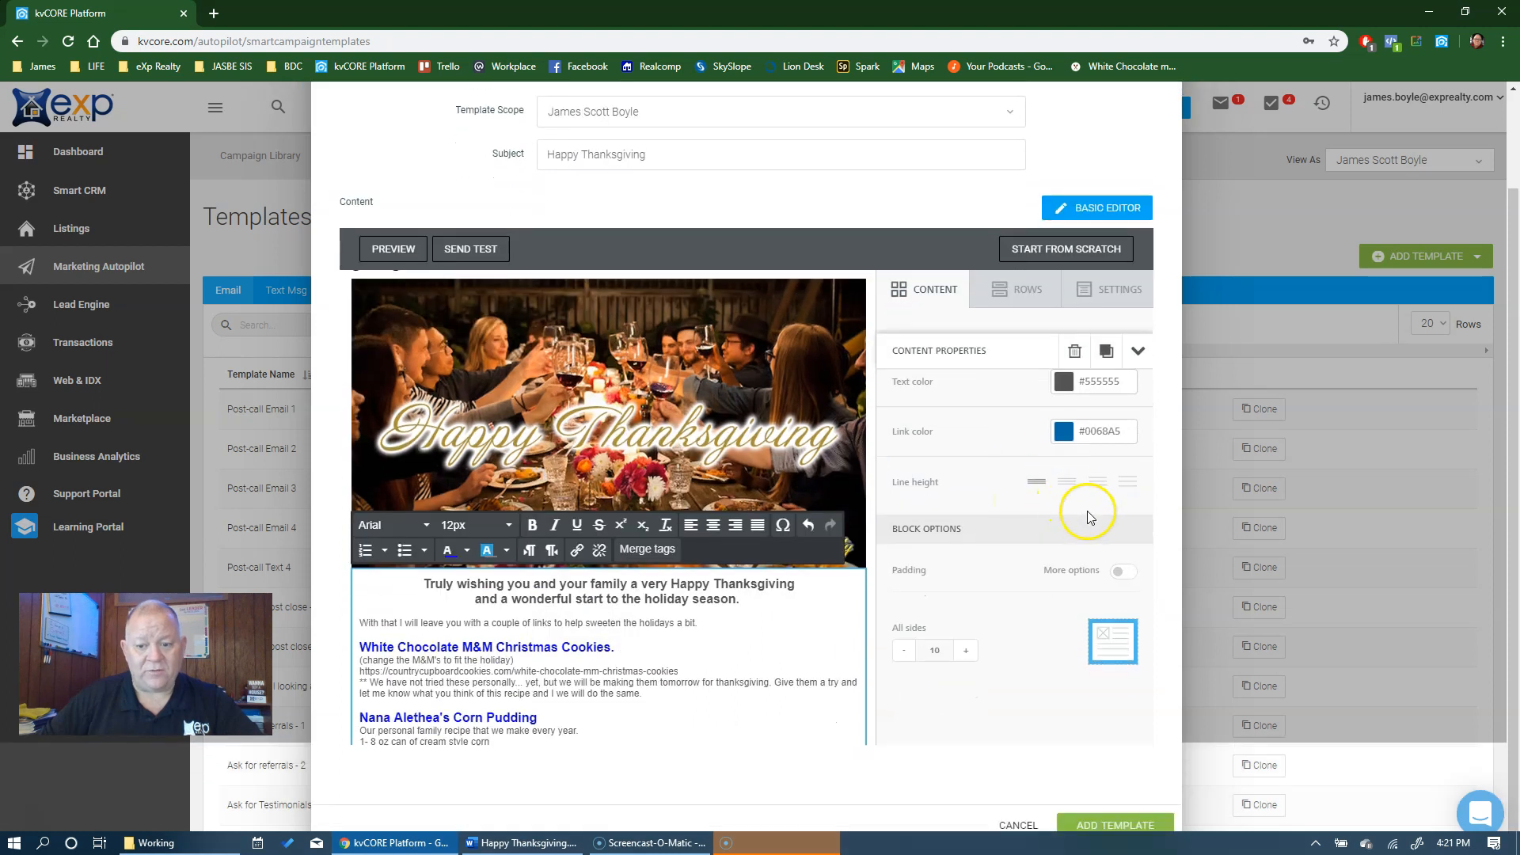
left_click(1106, 825)
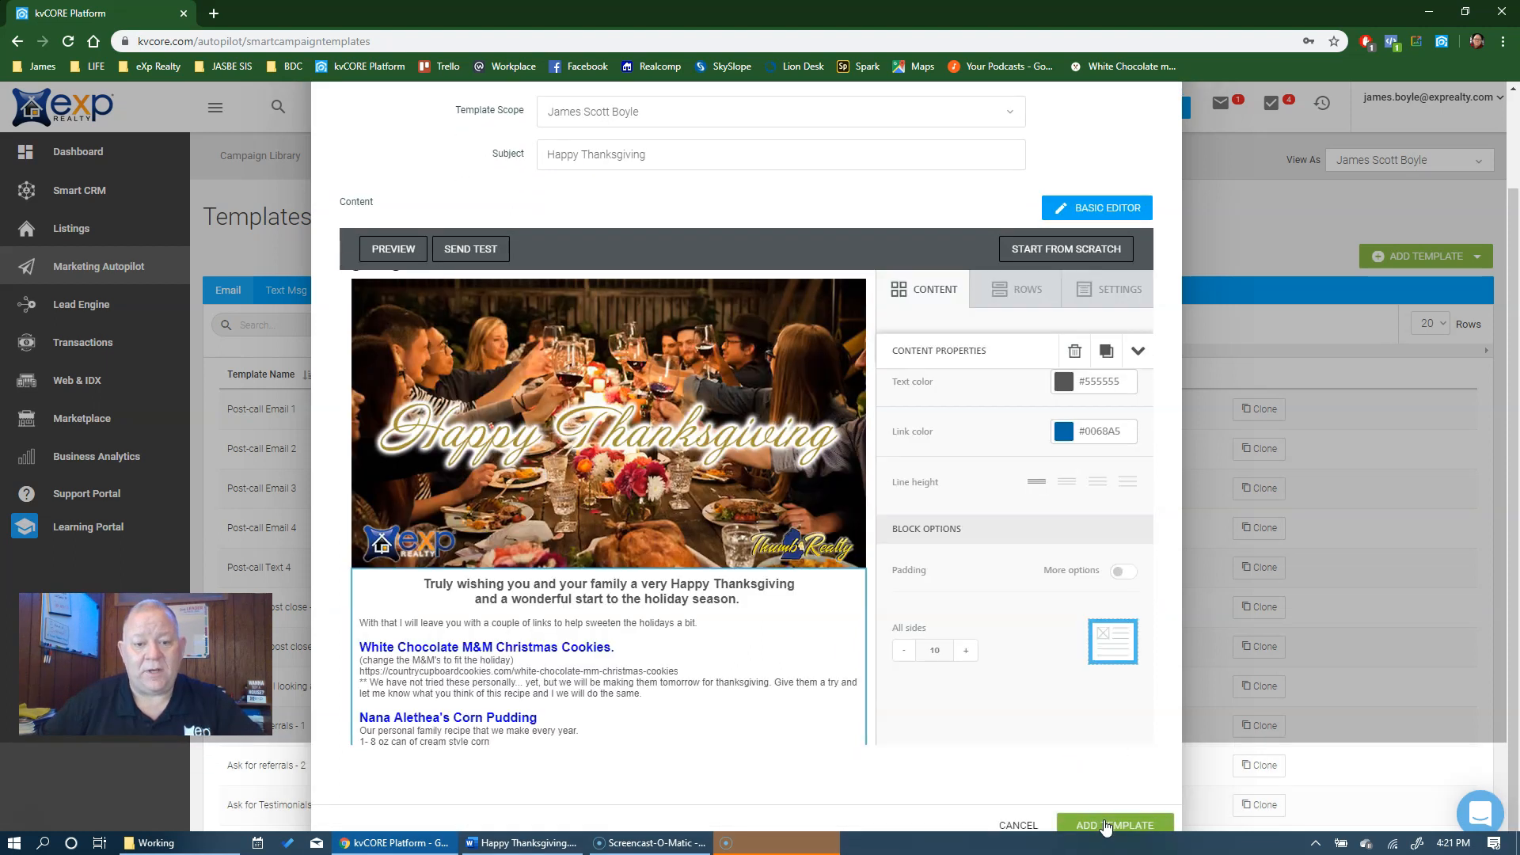
left_click(1106, 826)
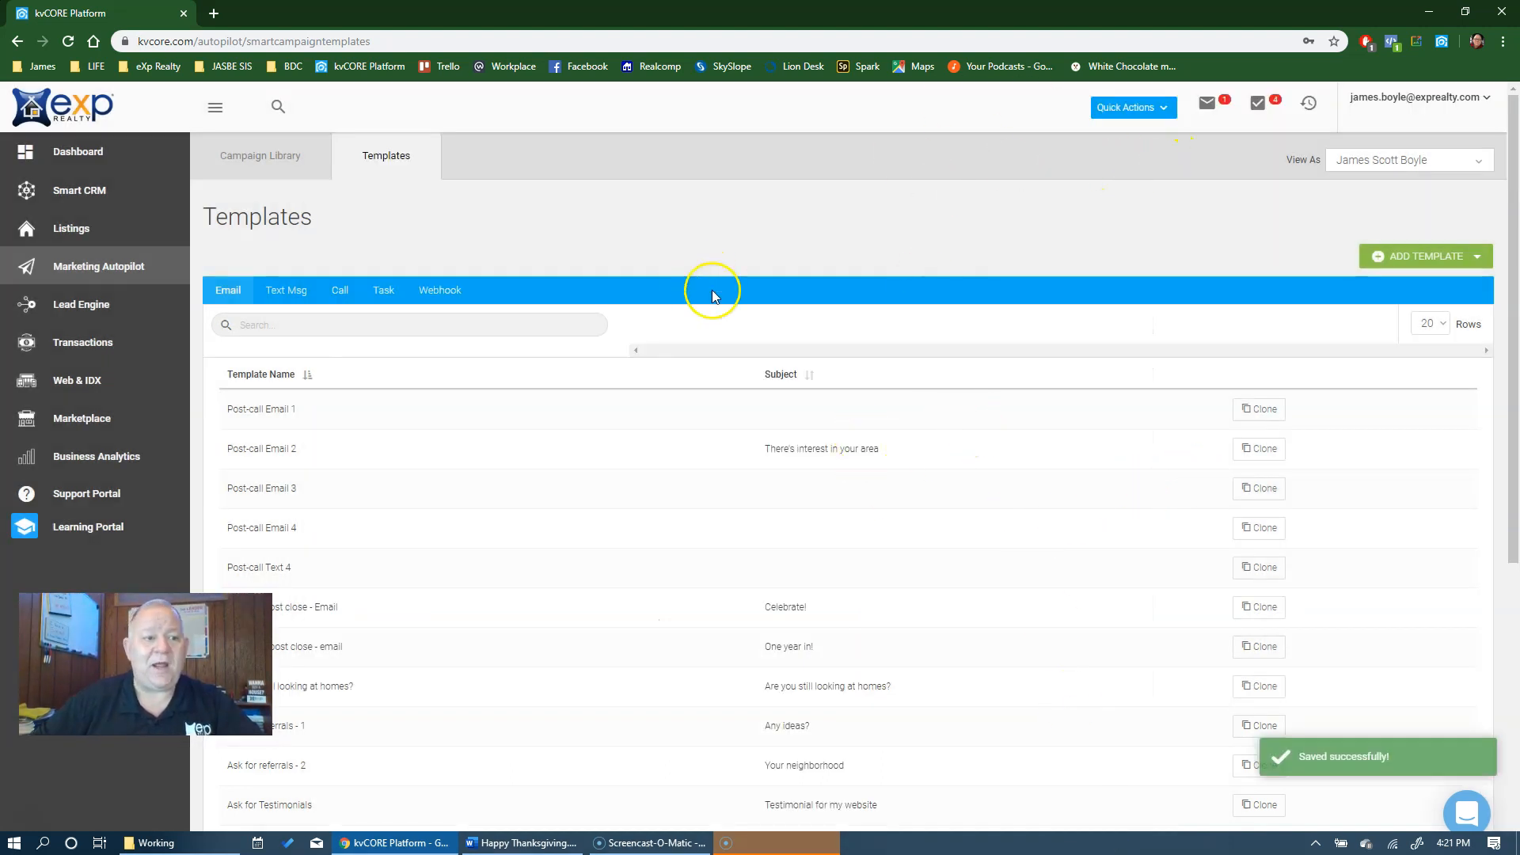
Step: Go to the scheduled mass emails in Marketing Autopilot and start scheduling a new email
left_click(113, 271)
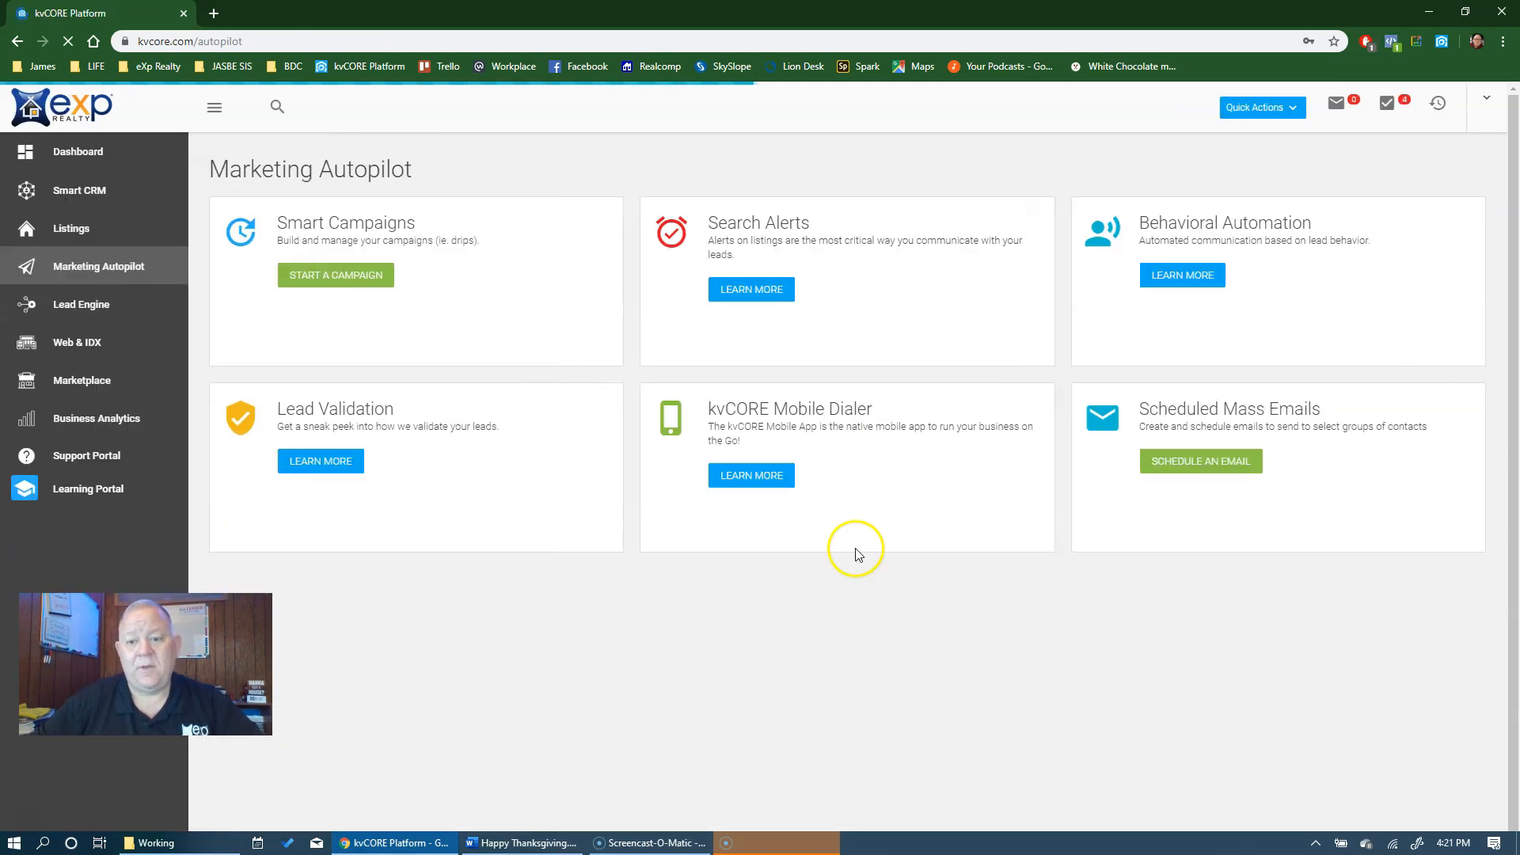
left_click(1205, 465)
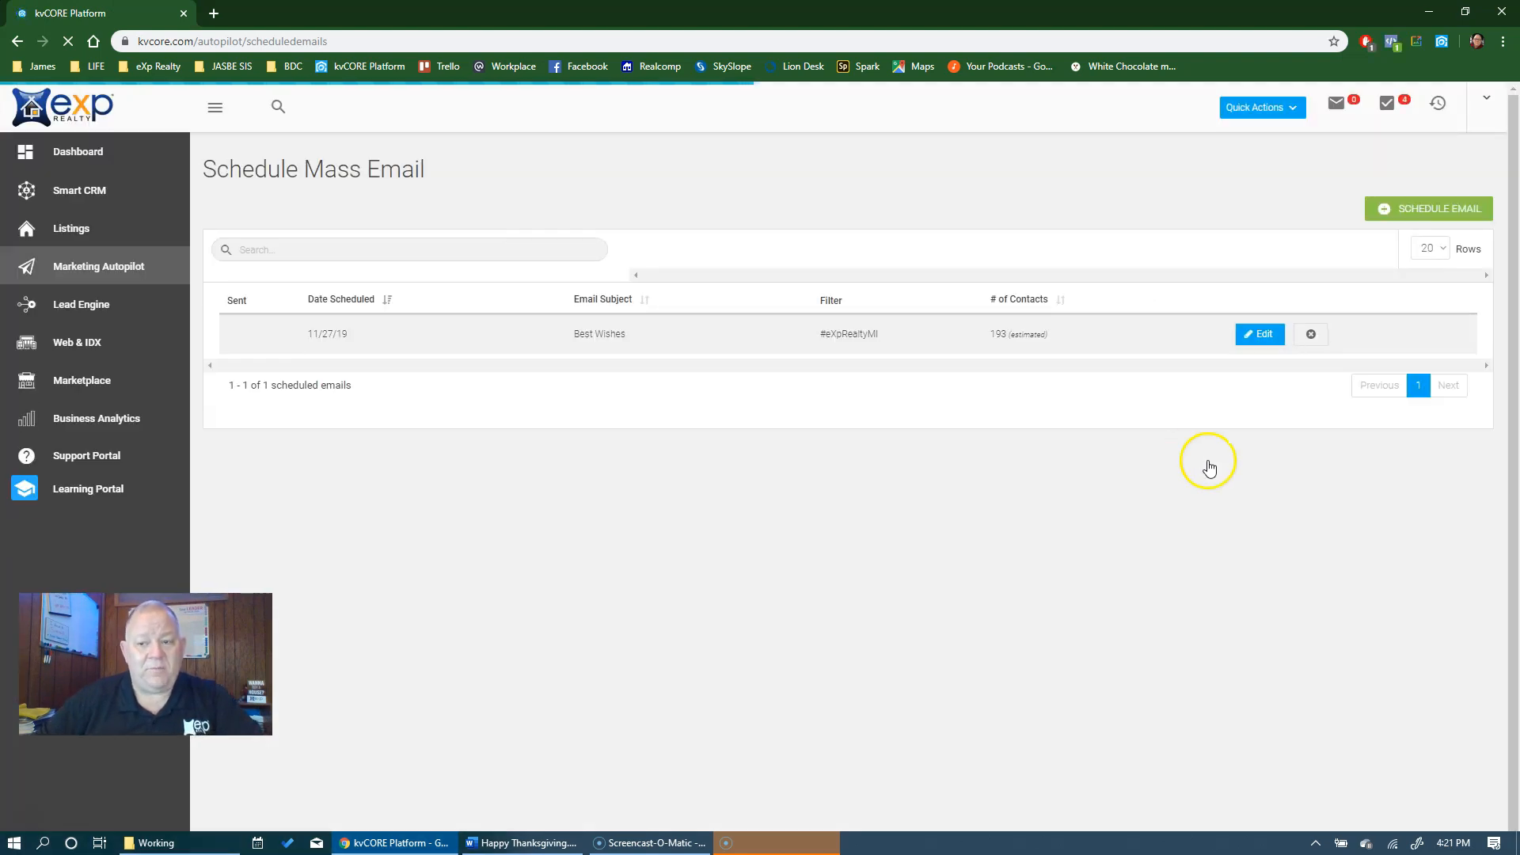
left_click(1406, 209)
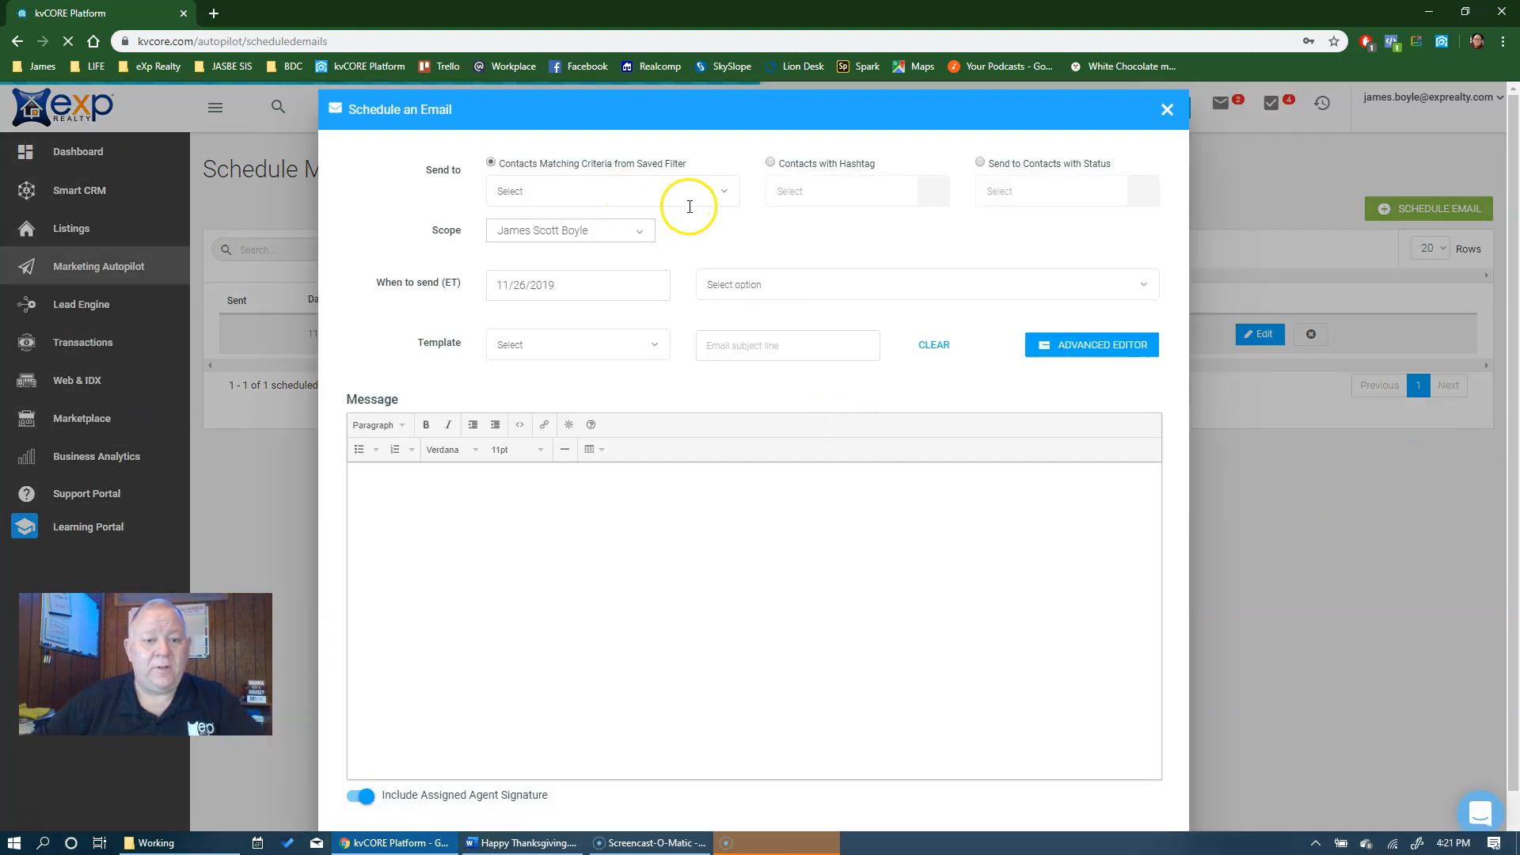
Step: Find the "Thanksgiving" template by searching for "thank", load it into the scheduled email and check its content
left_click(620, 349)
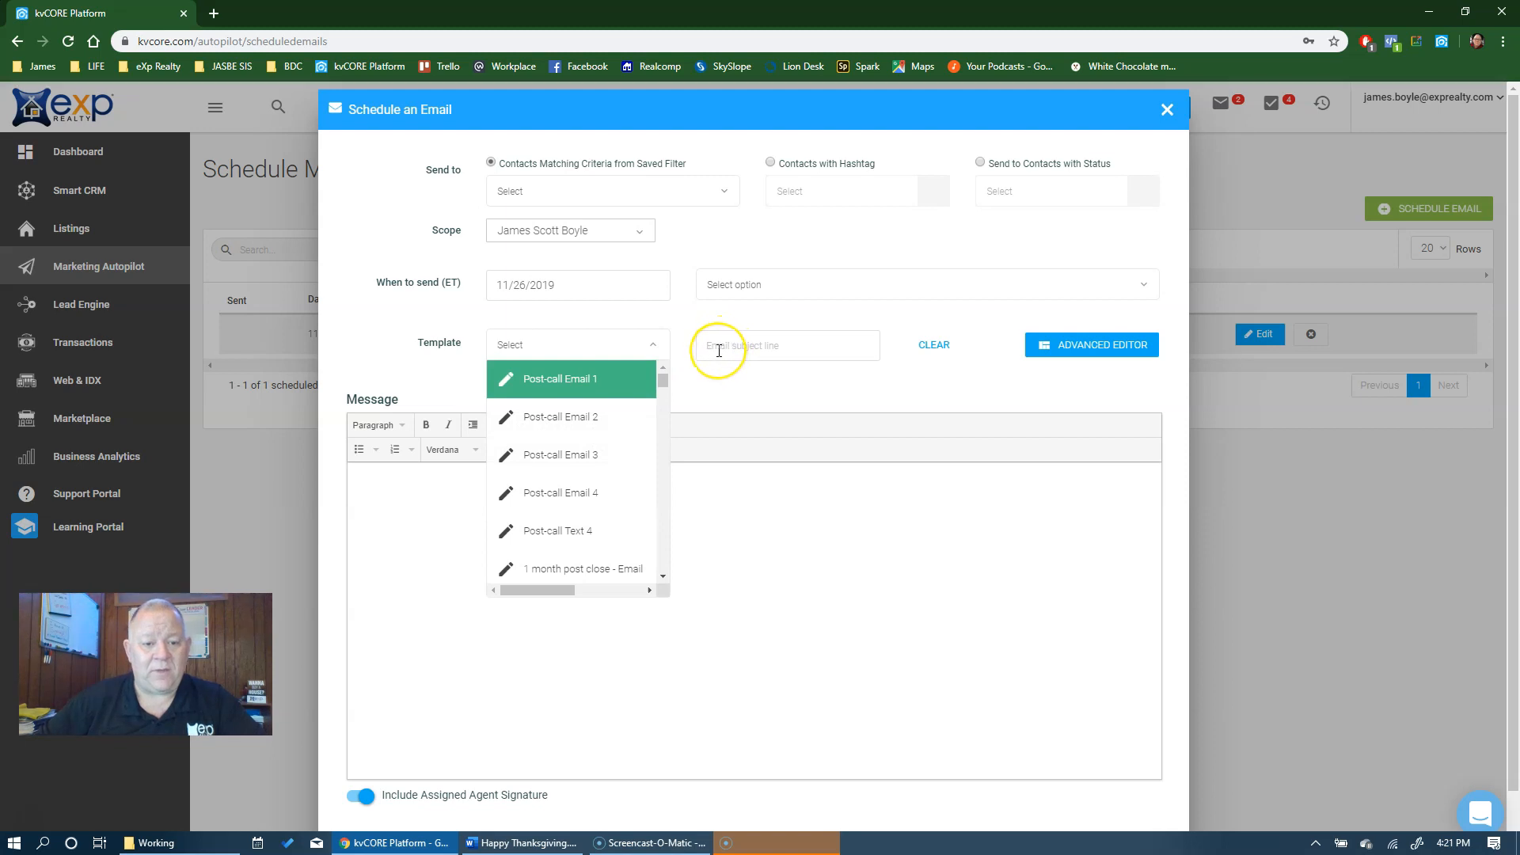
type("thank")
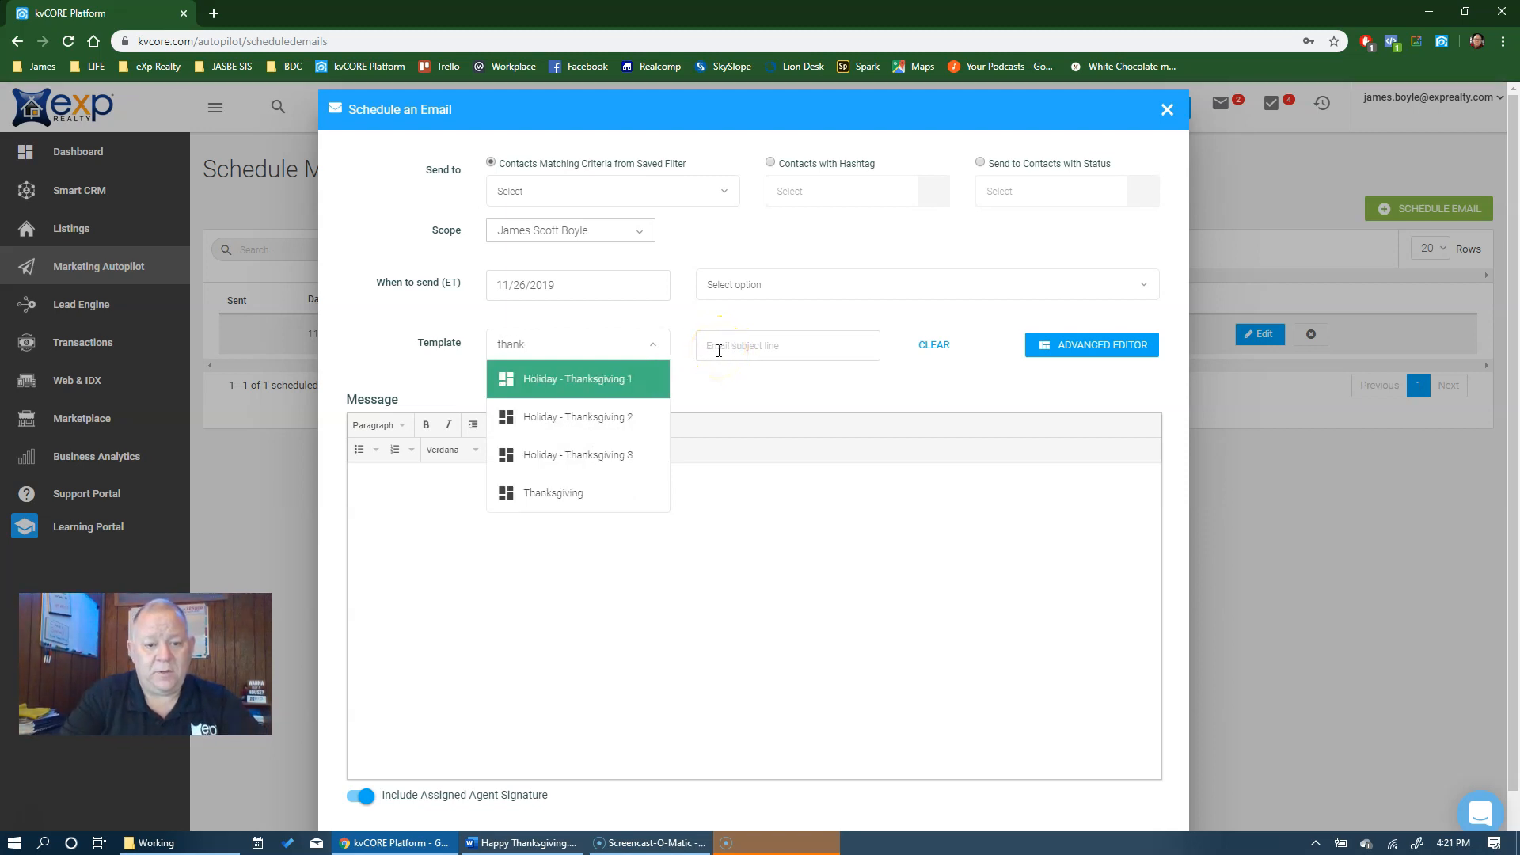
left_click(533, 497)
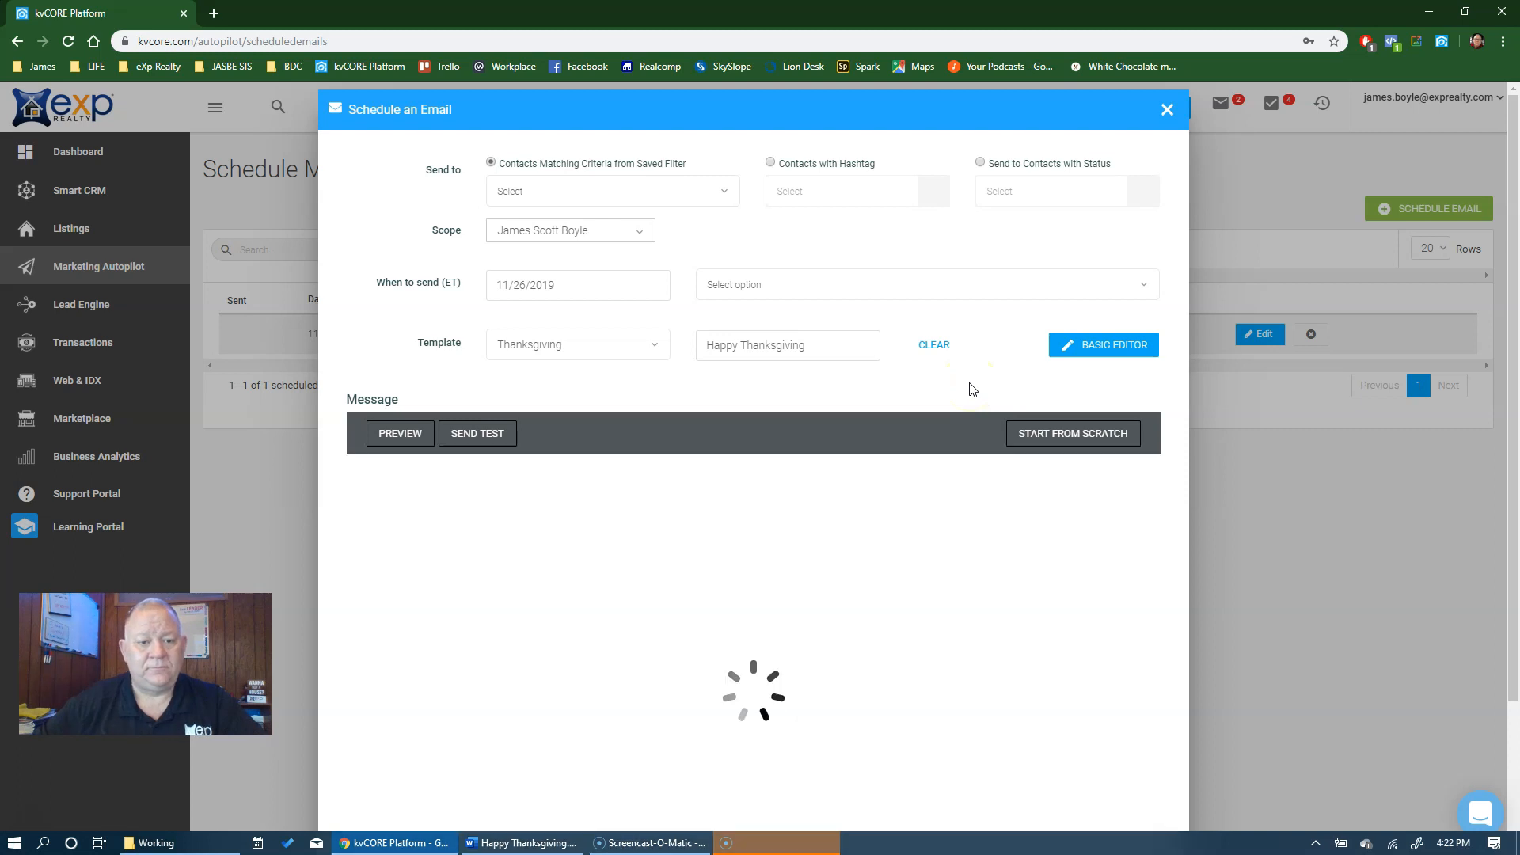
scroll(819, 557, "down", 10)
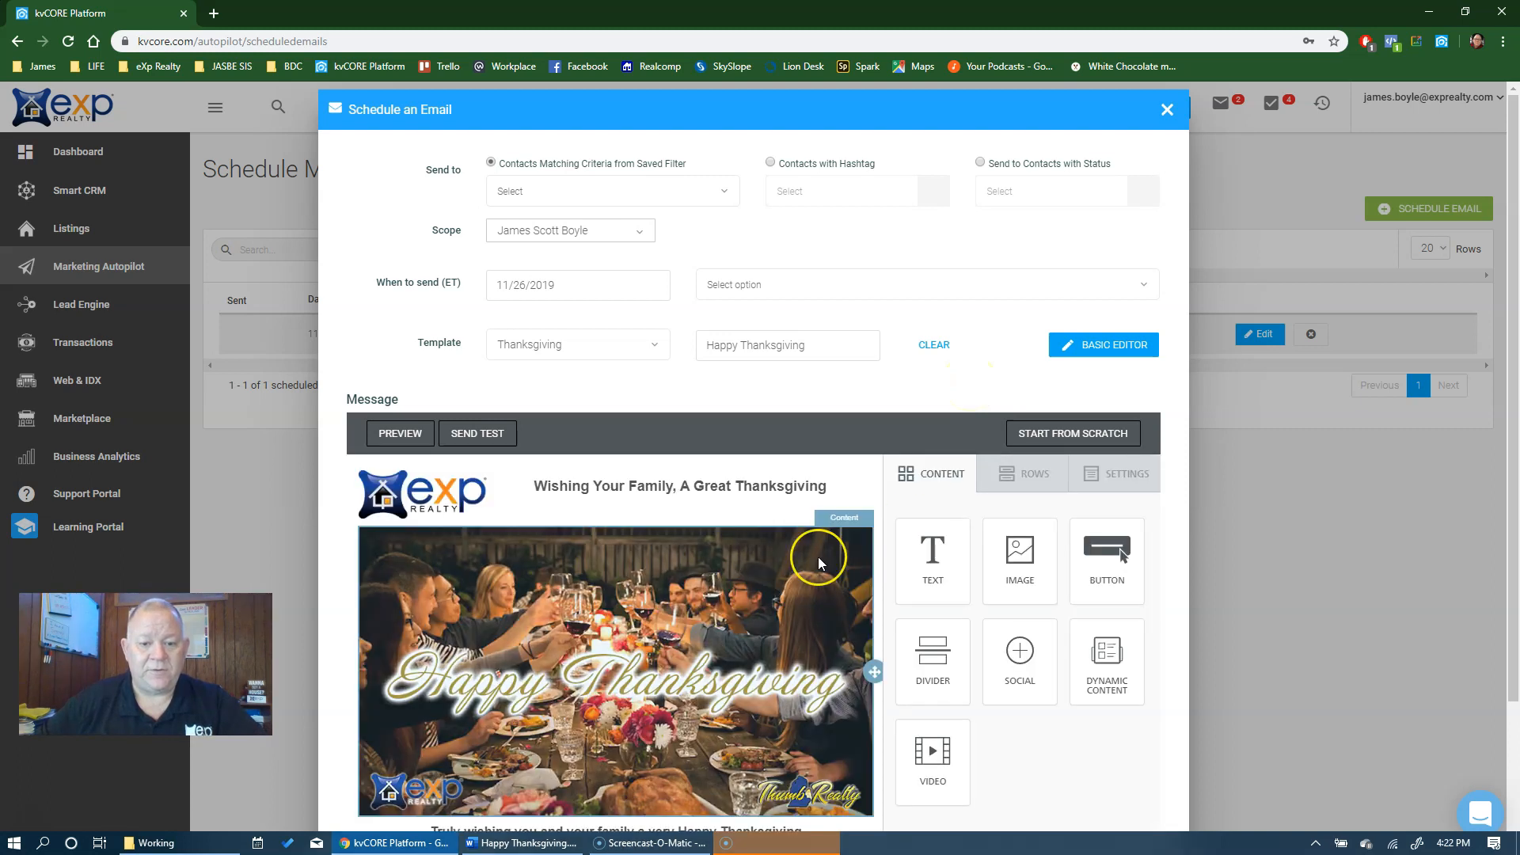
scroll(819, 558, "up", 6)
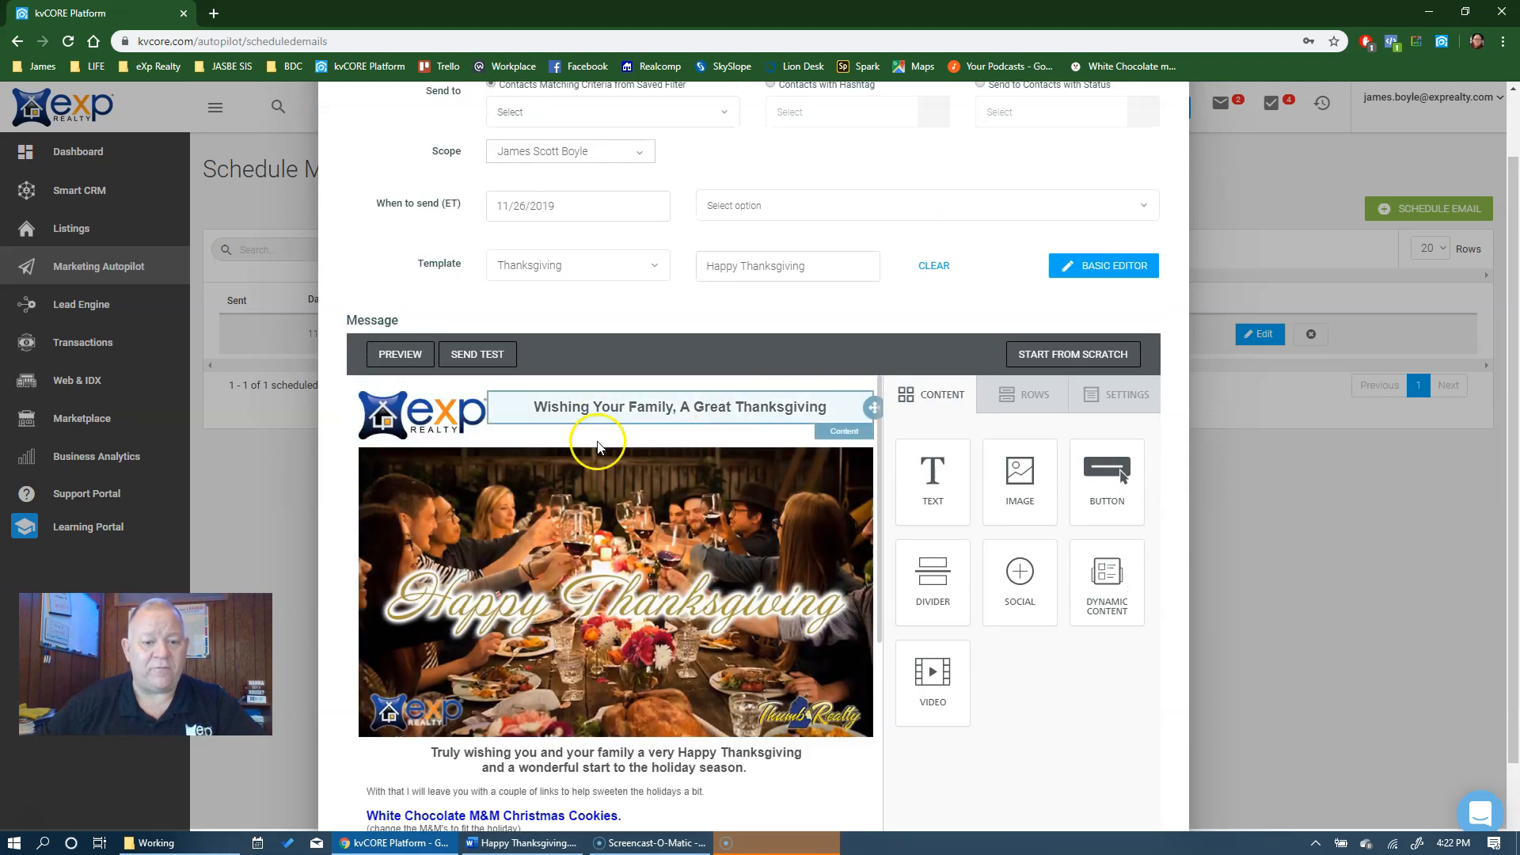
scroll(733, 549, "down", 3)
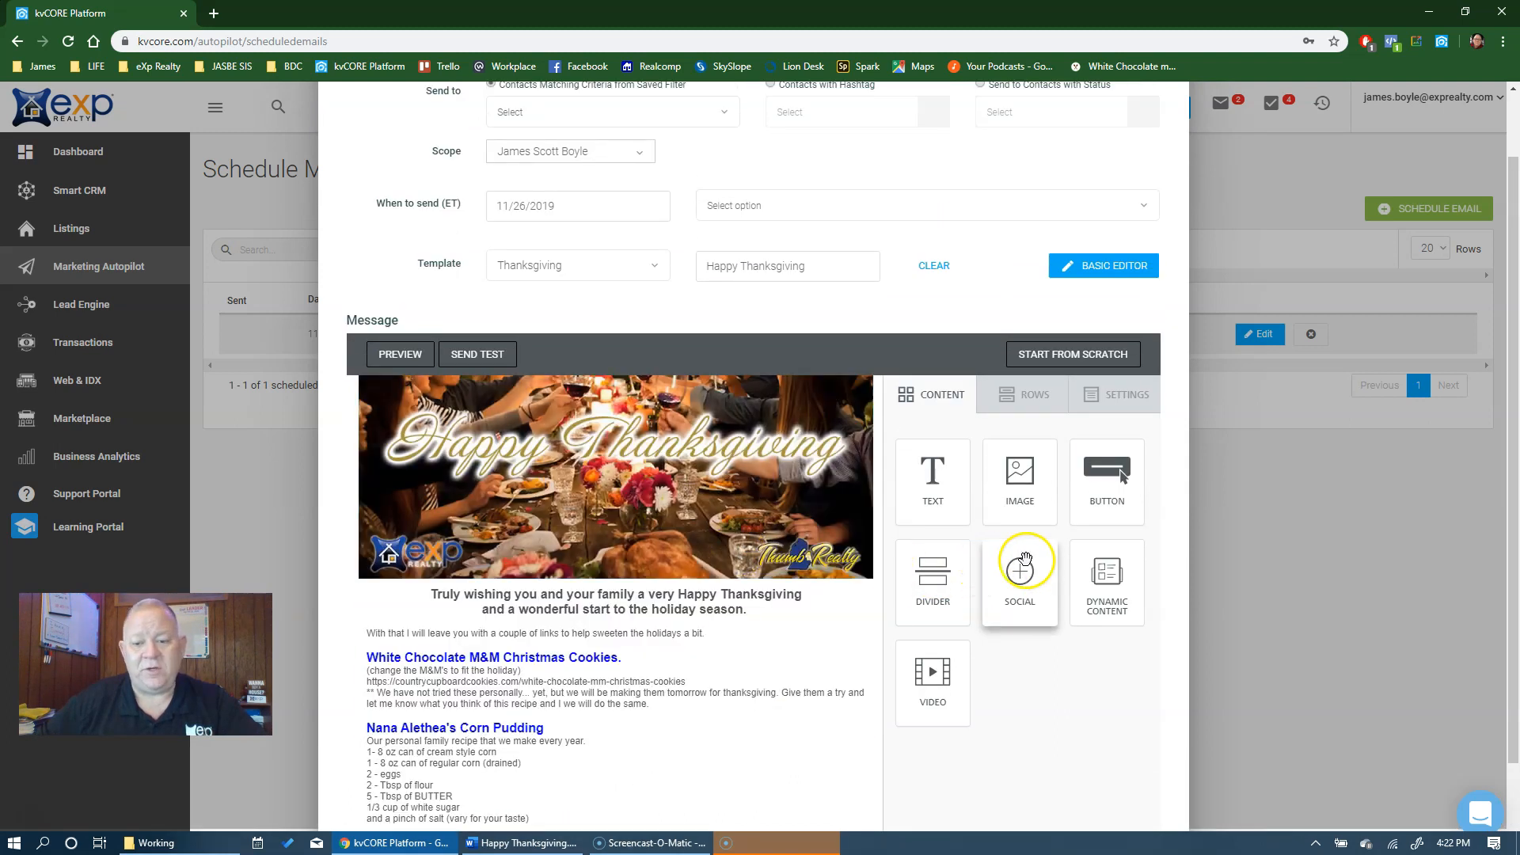
scroll(1120, 668, "down", 1)
scroll(1119, 673, "down", 1)
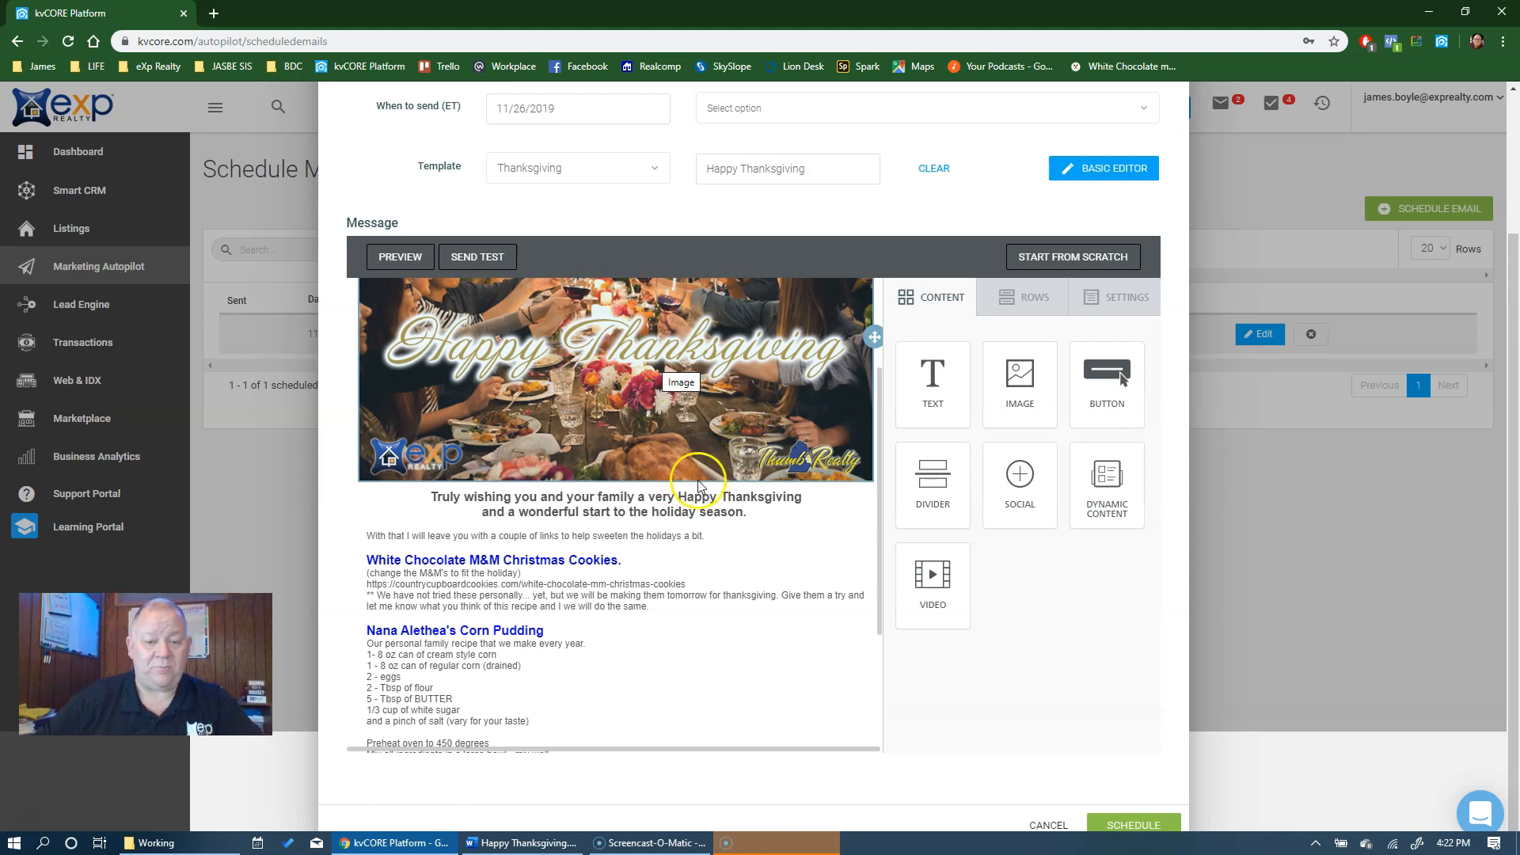
scroll(1102, 501, "up", 4)
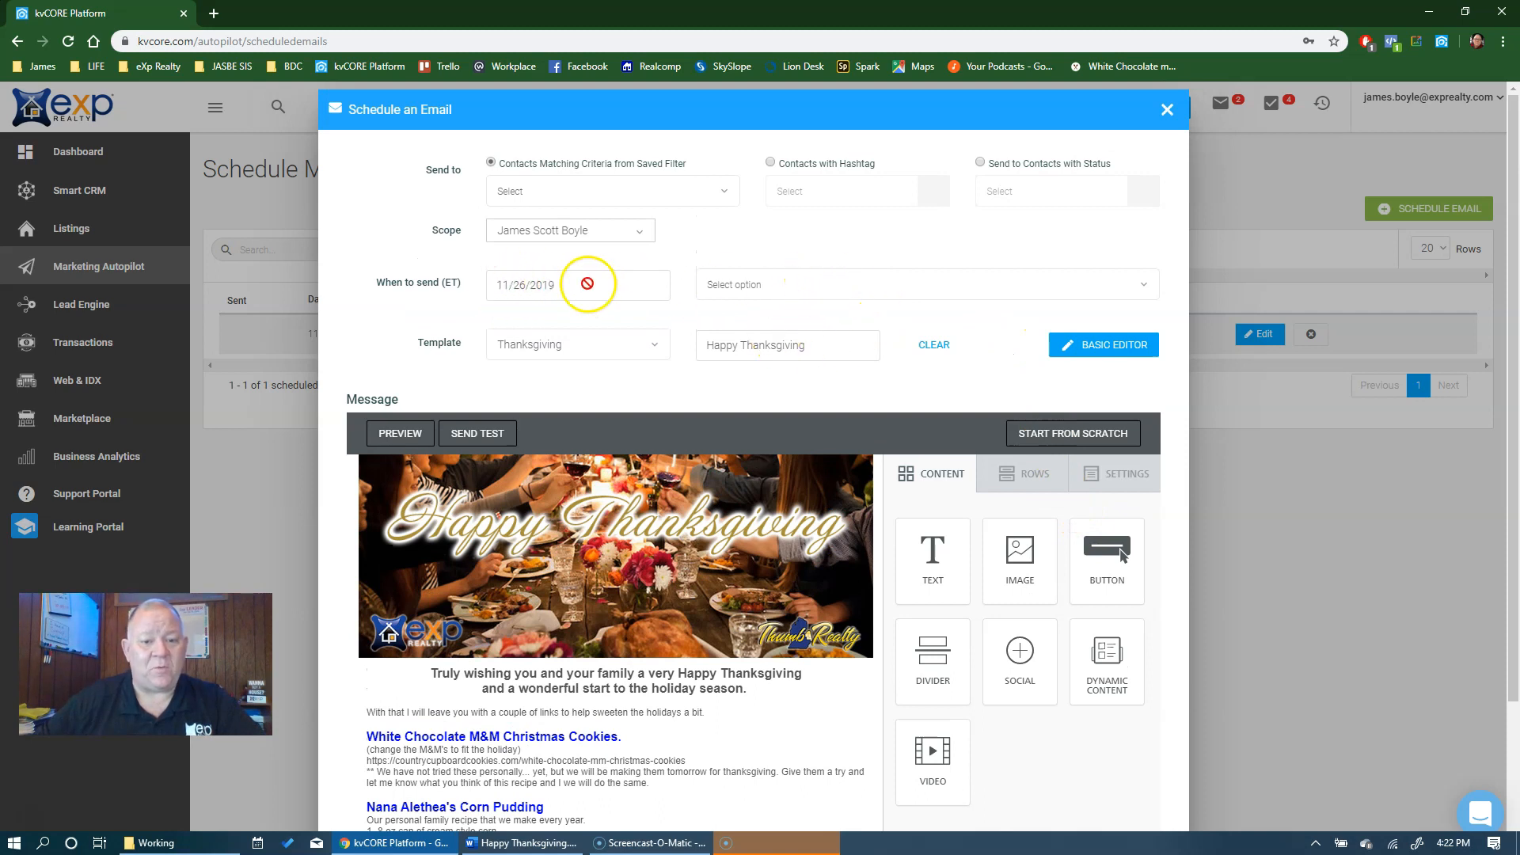
Step: Set the email's send date to 11/28/2019 and the send time to 9:30 am
left_click(892, 279)
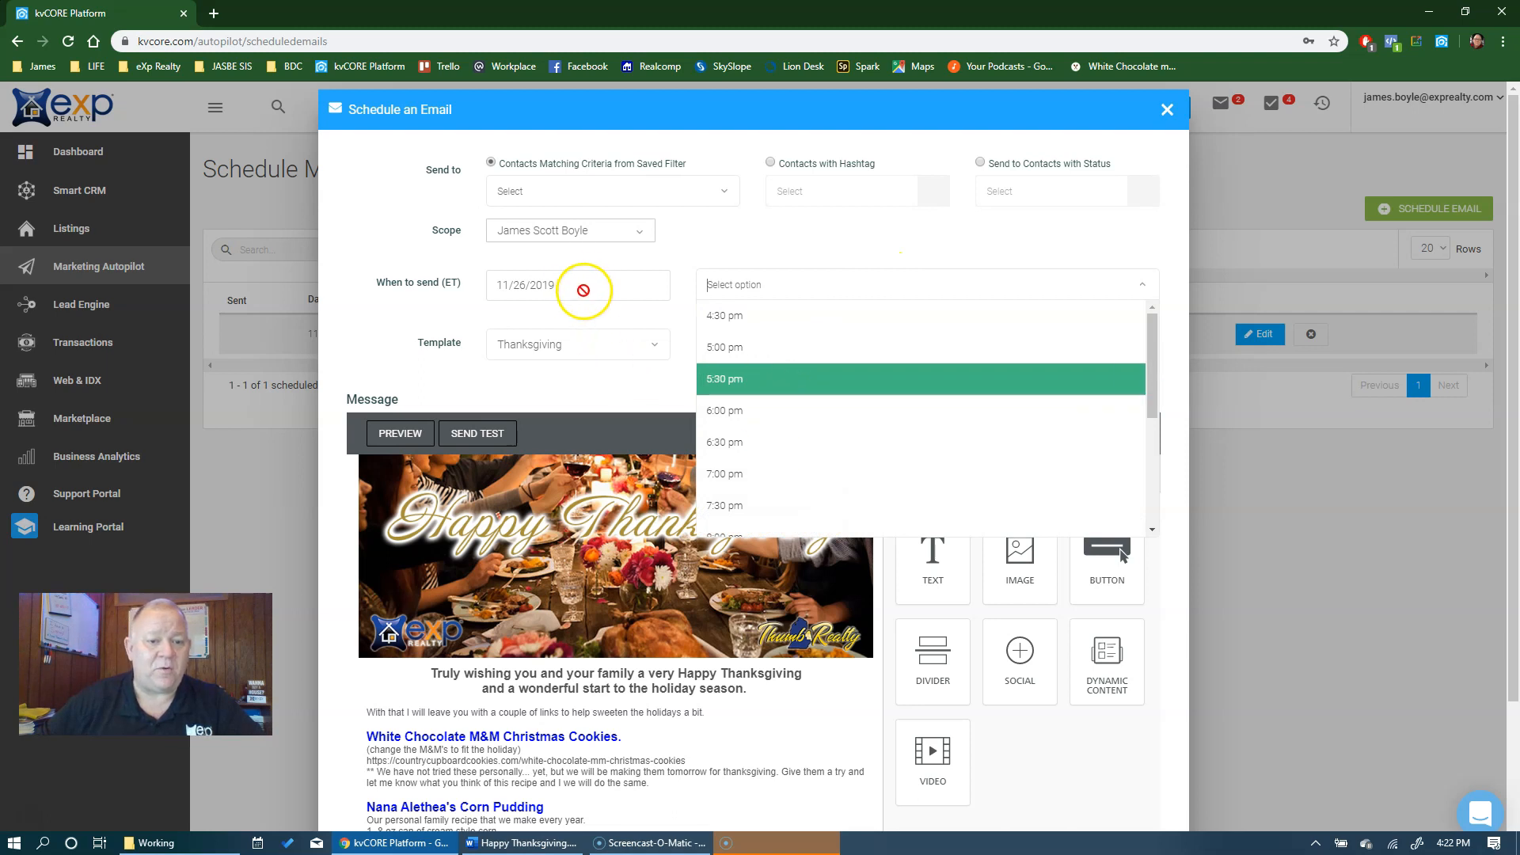
left_click(578, 289)
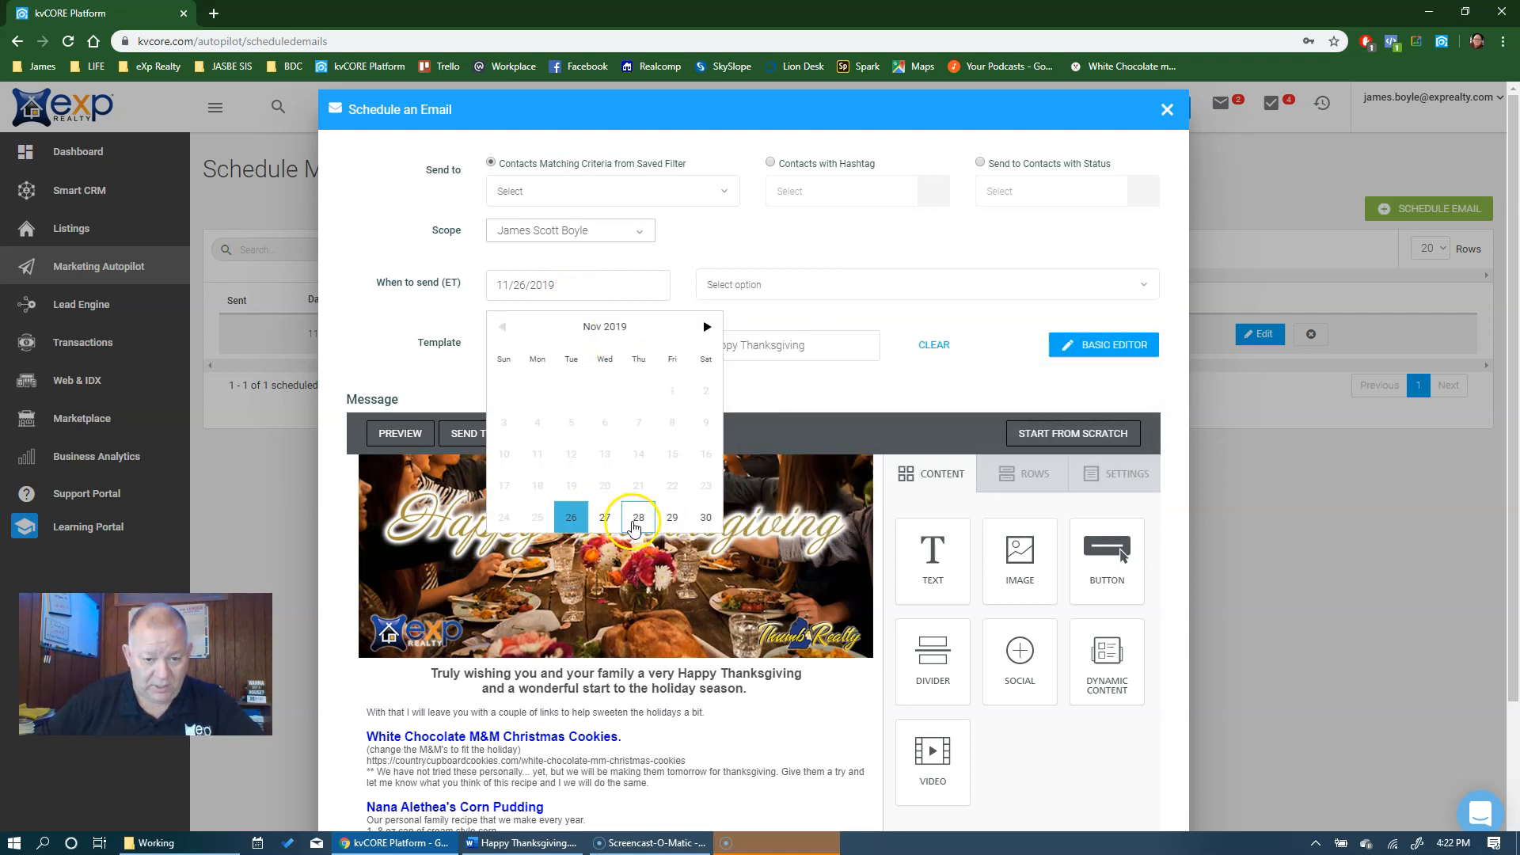
left_click(639, 517)
left_click(819, 291)
scroll(828, 407, "down", 5)
scroll(831, 423, "down", 2)
left_click(738, 367)
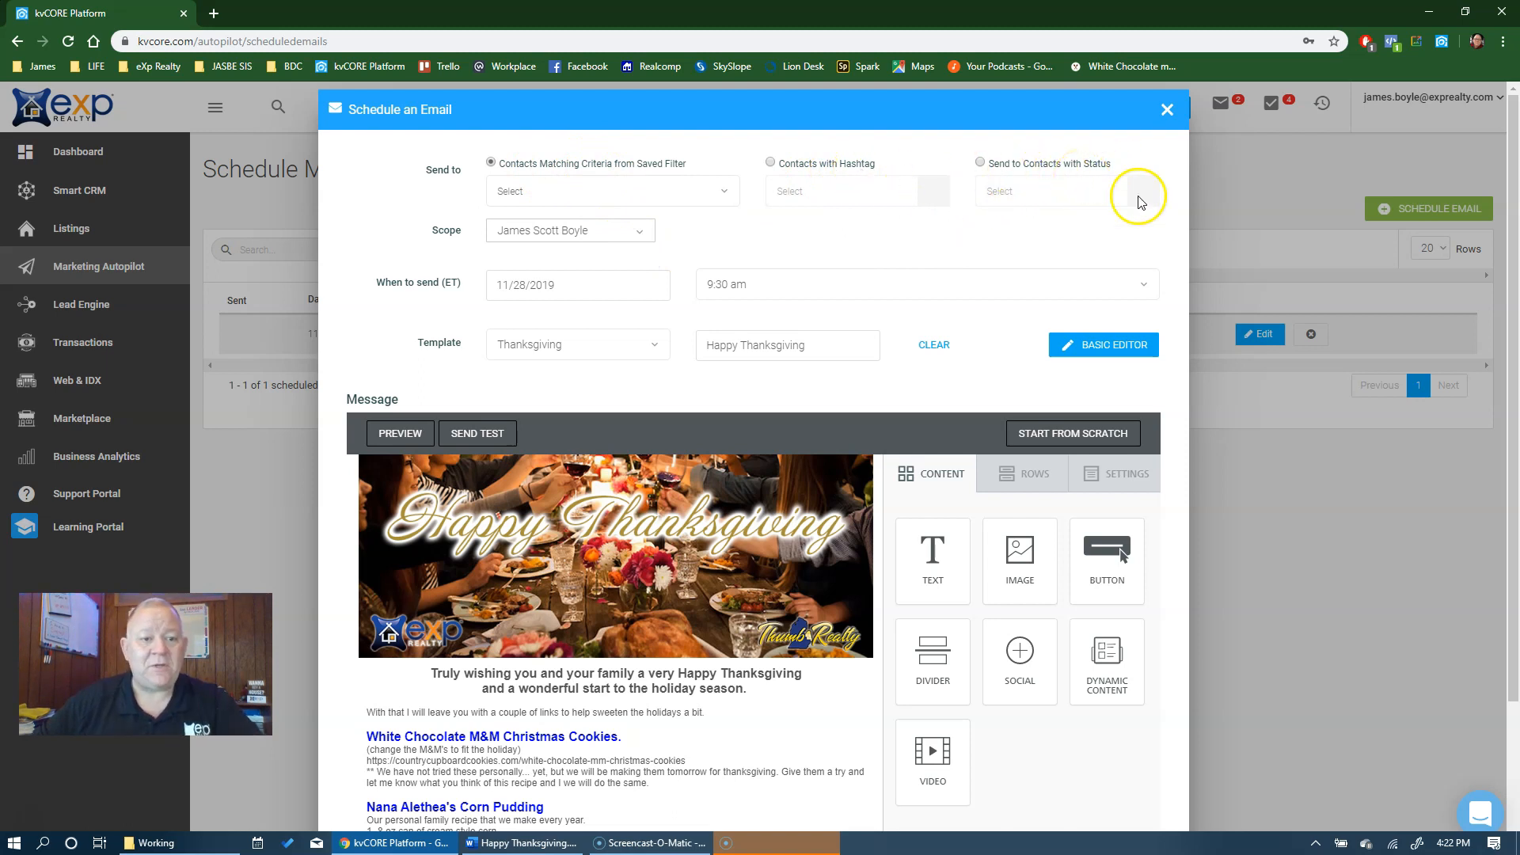
Step: Send the scheduled email to contacts by status rather than by saved filter, choosing the Closed and Sphere statuses
left_click(723, 193)
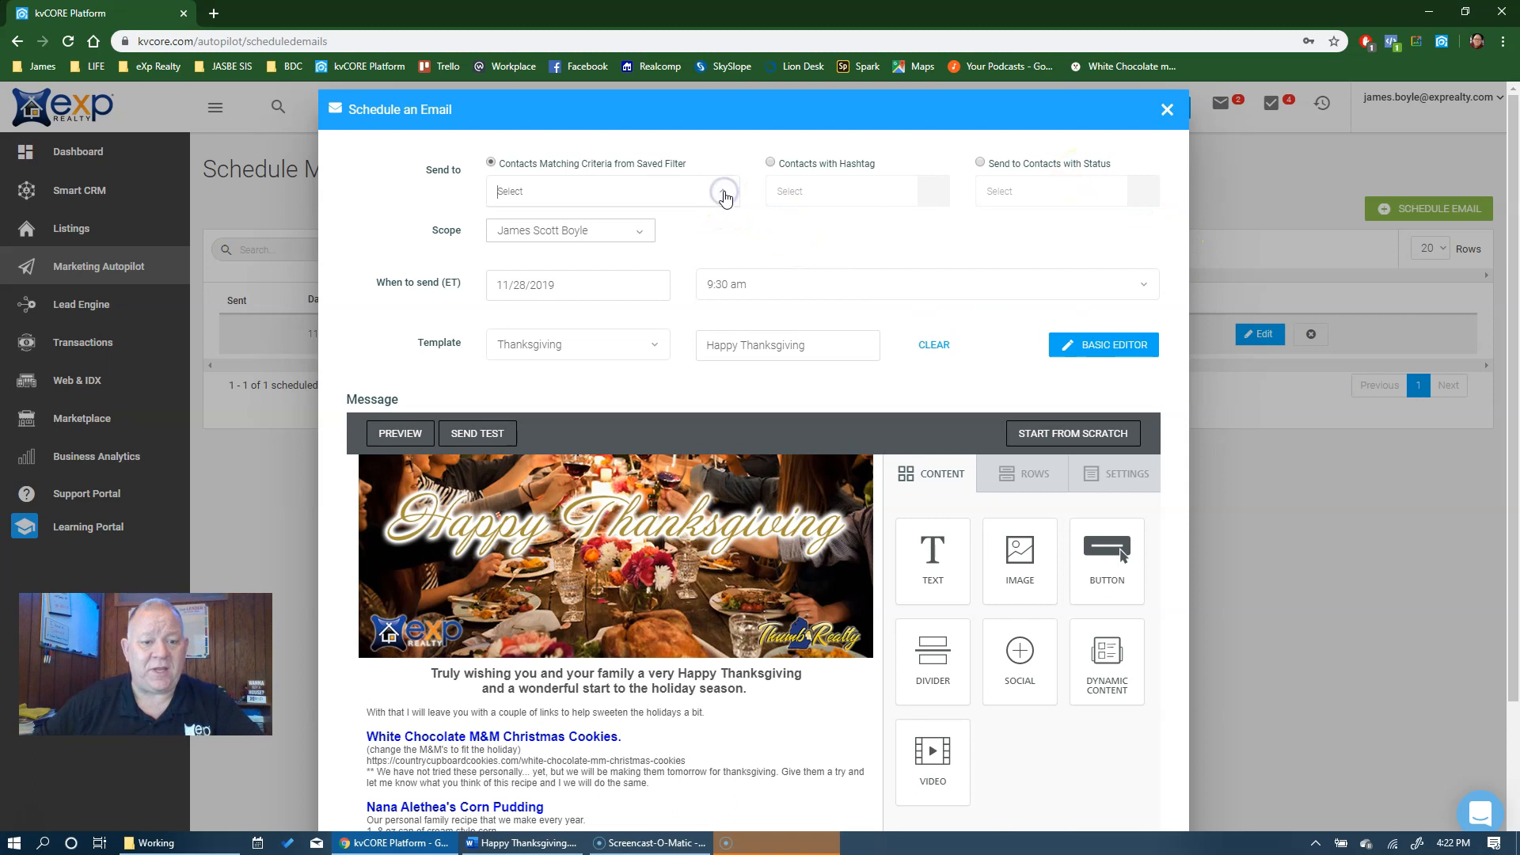
left_click(679, 193)
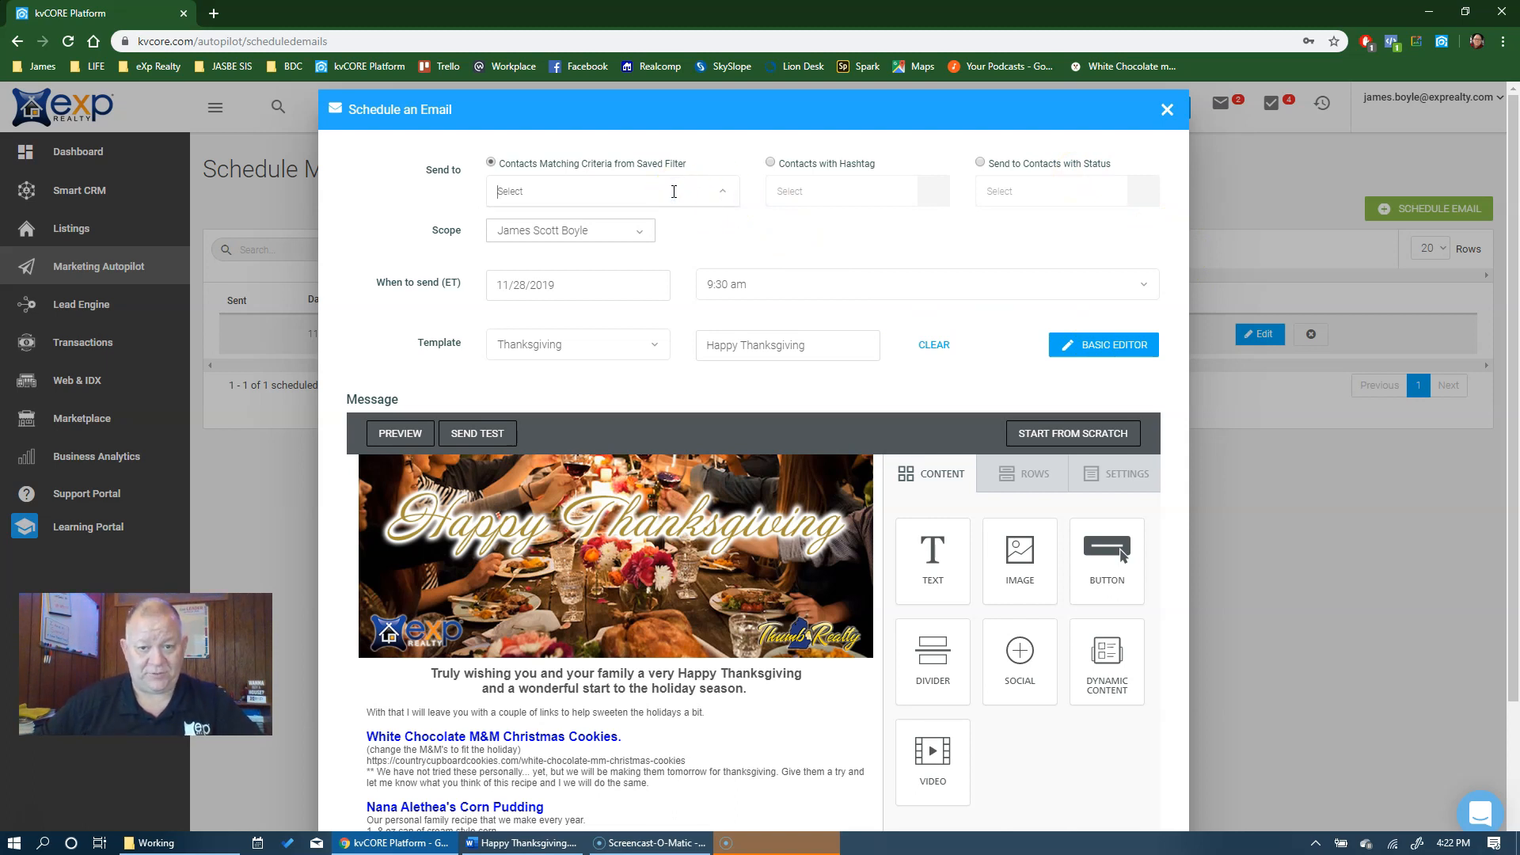
left_click(982, 161)
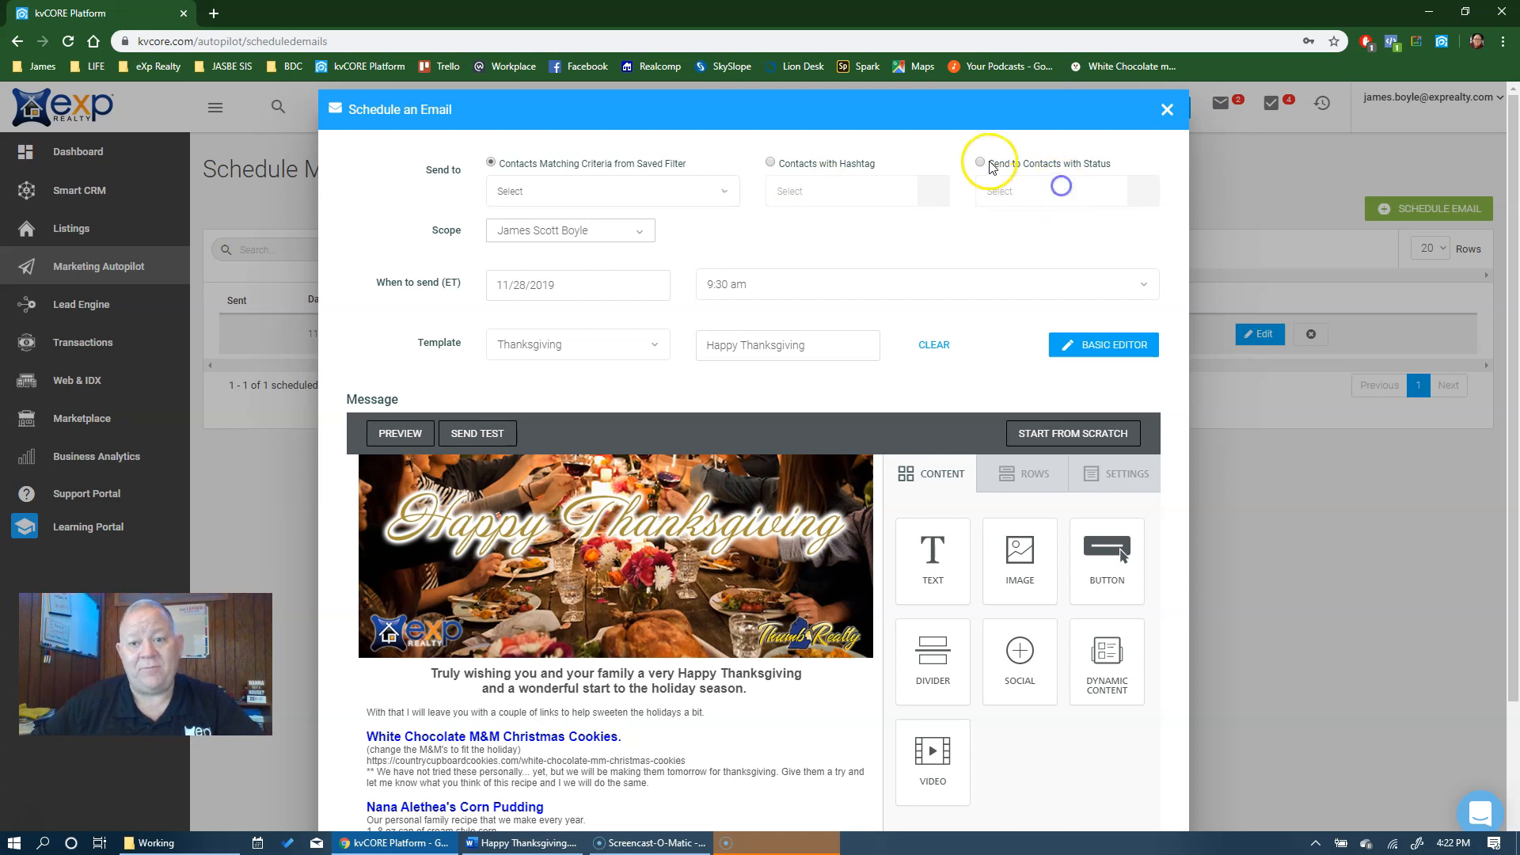
left_click(1088, 193)
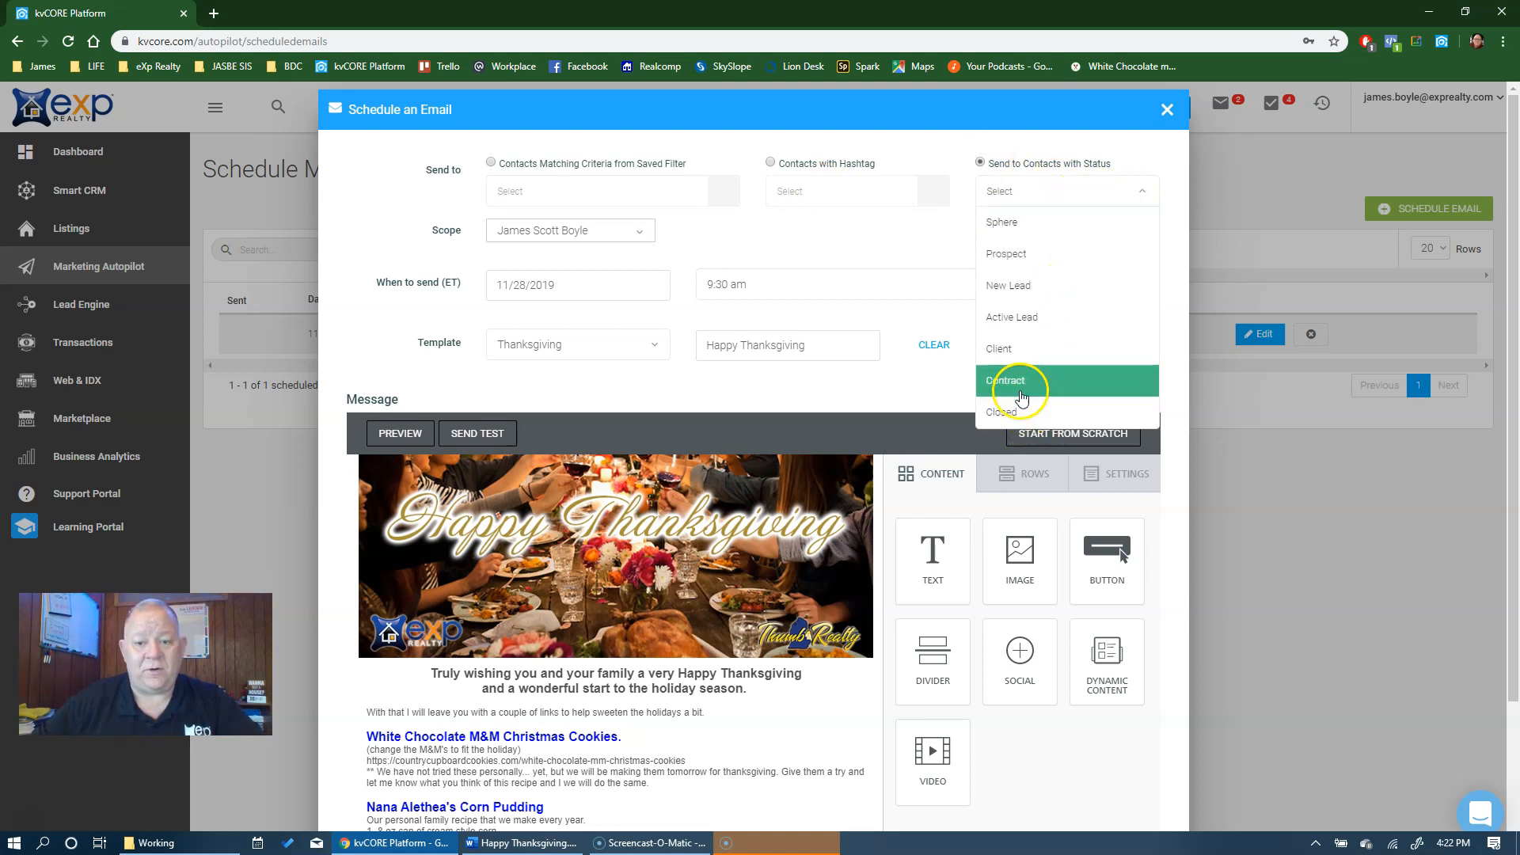
left_click(1007, 411)
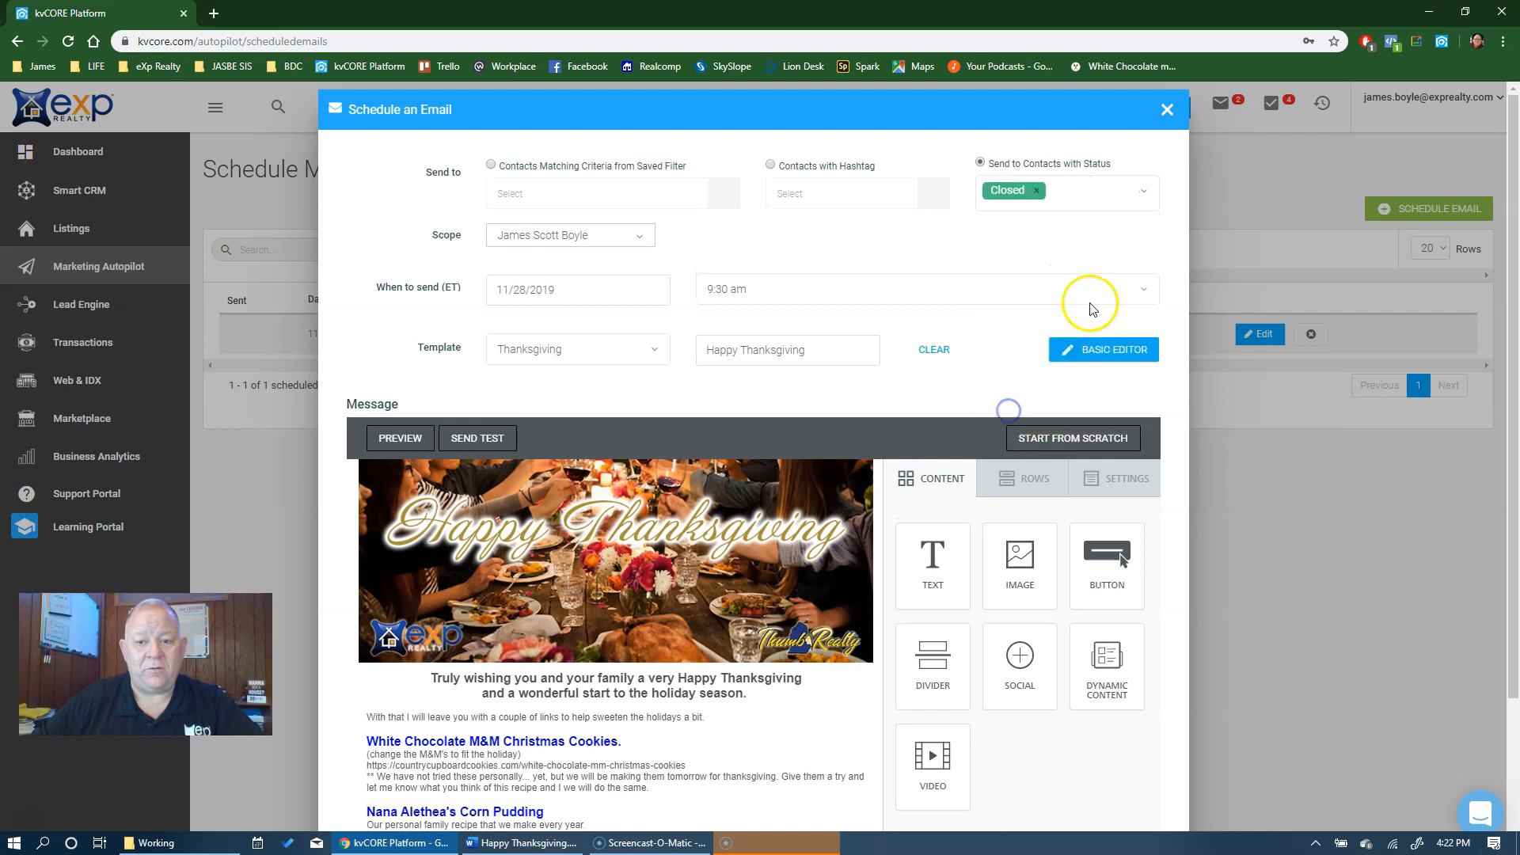
left_click(1083, 201)
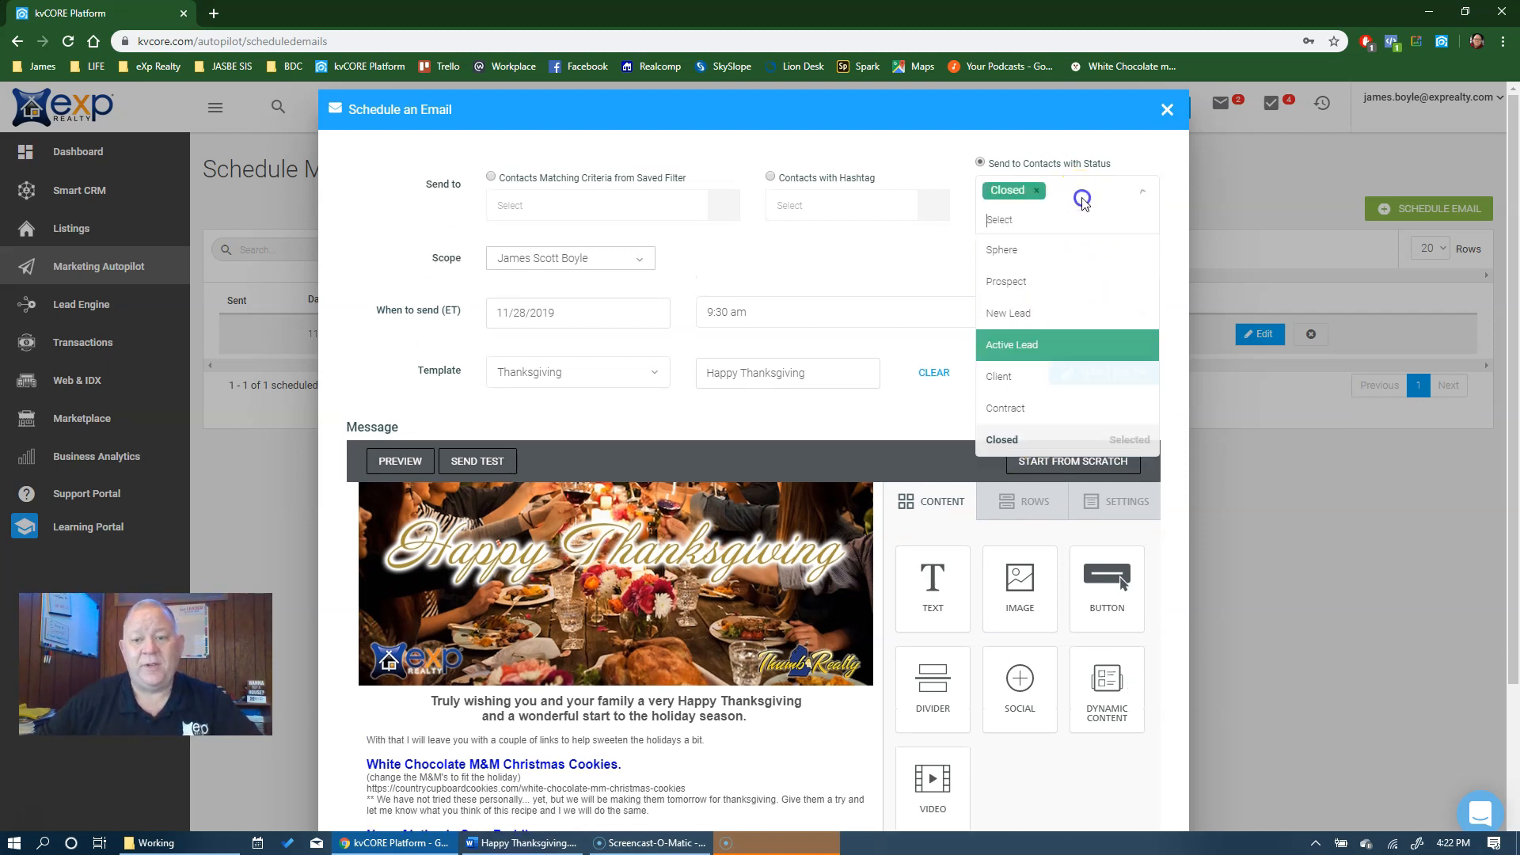
left_click(1042, 251)
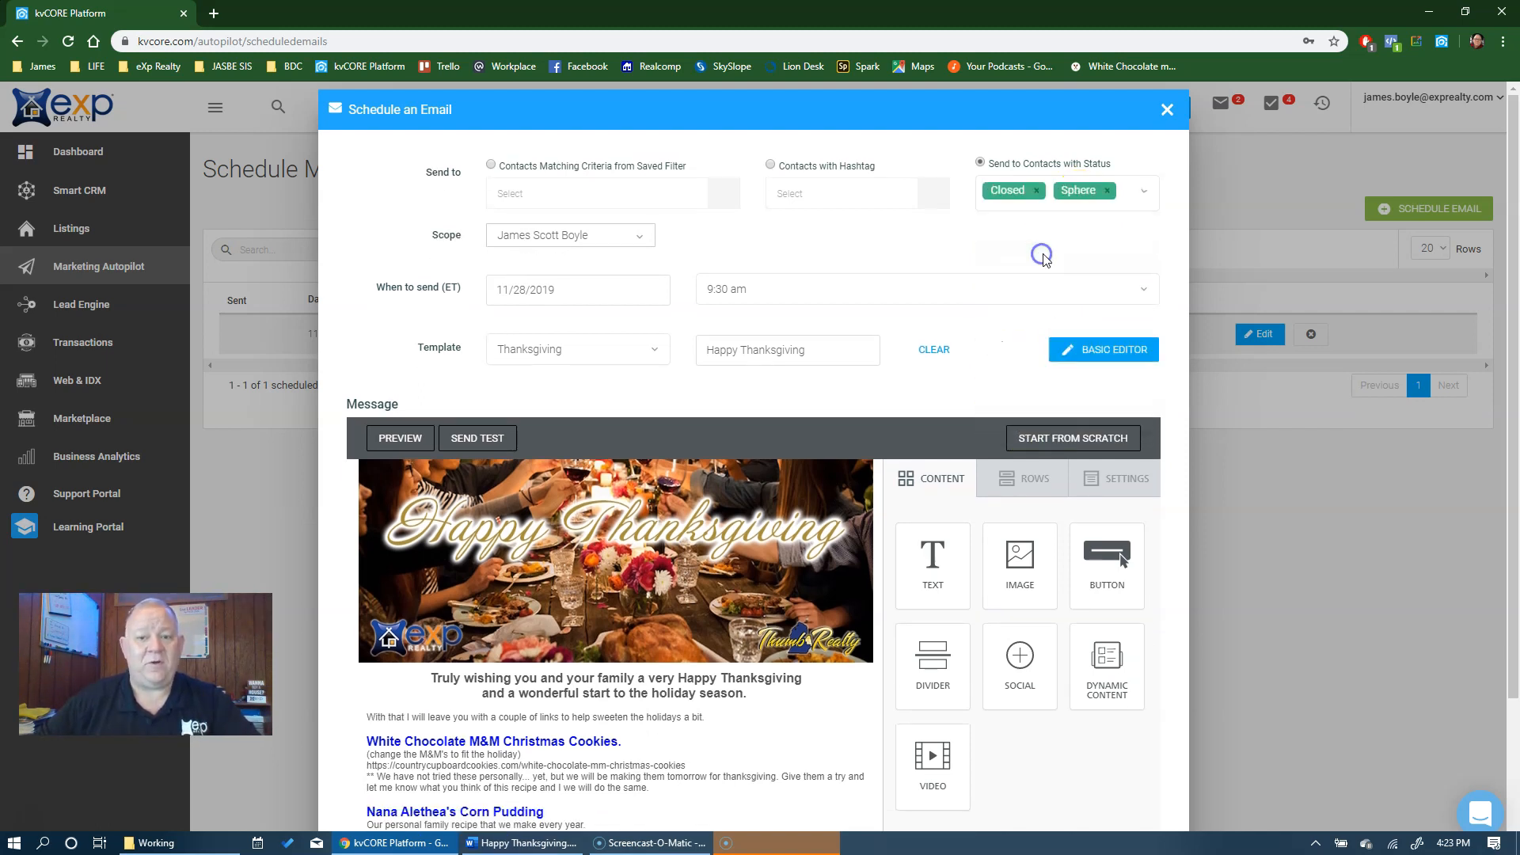
left_click(1084, 240)
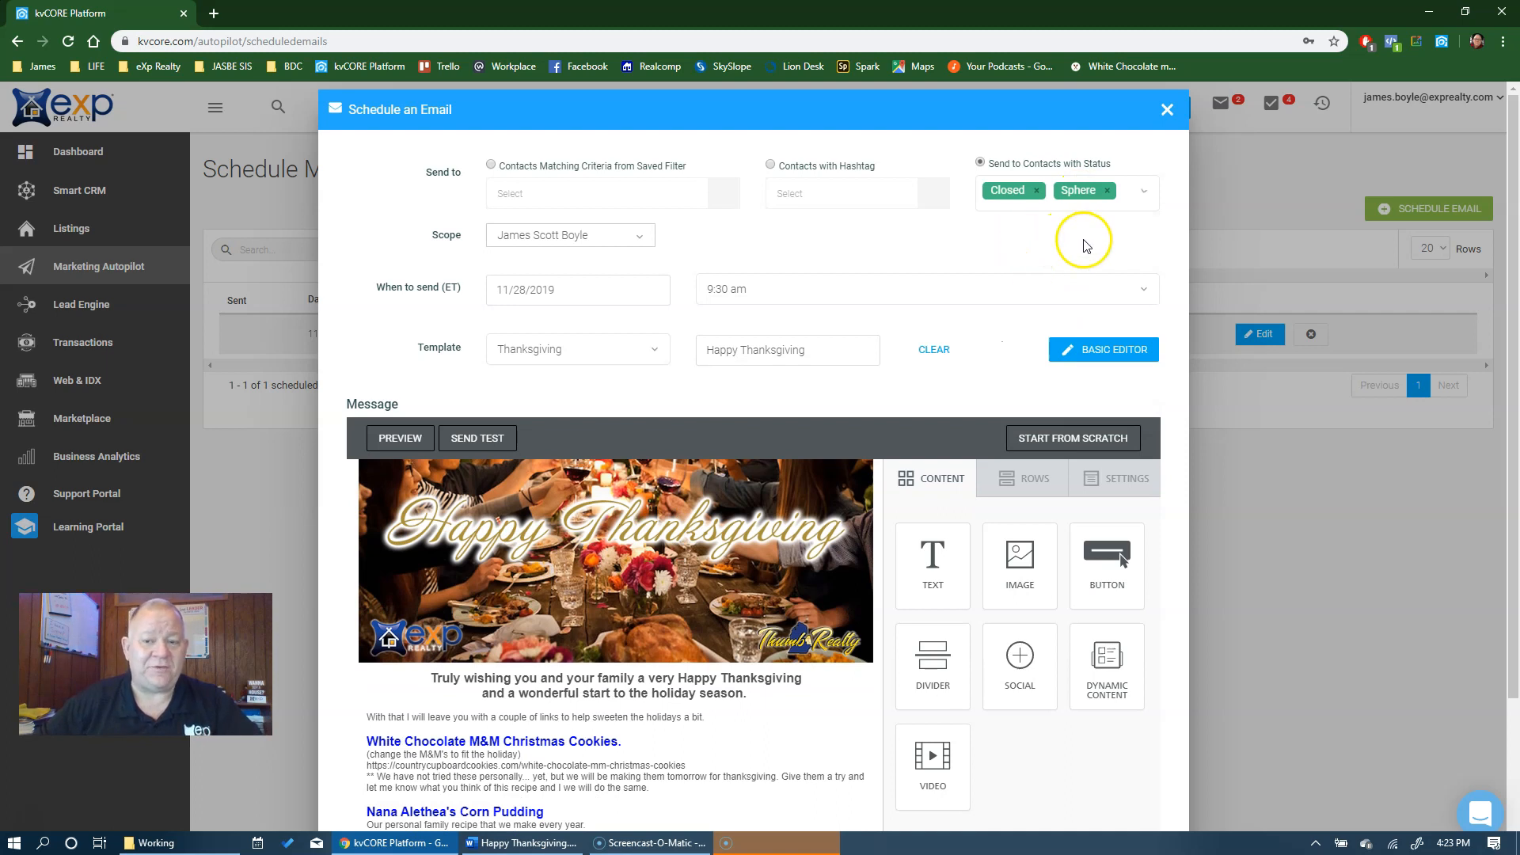
Step: Add New Lead to the contact statuses that receive the scheduled email
left_click(1125, 200)
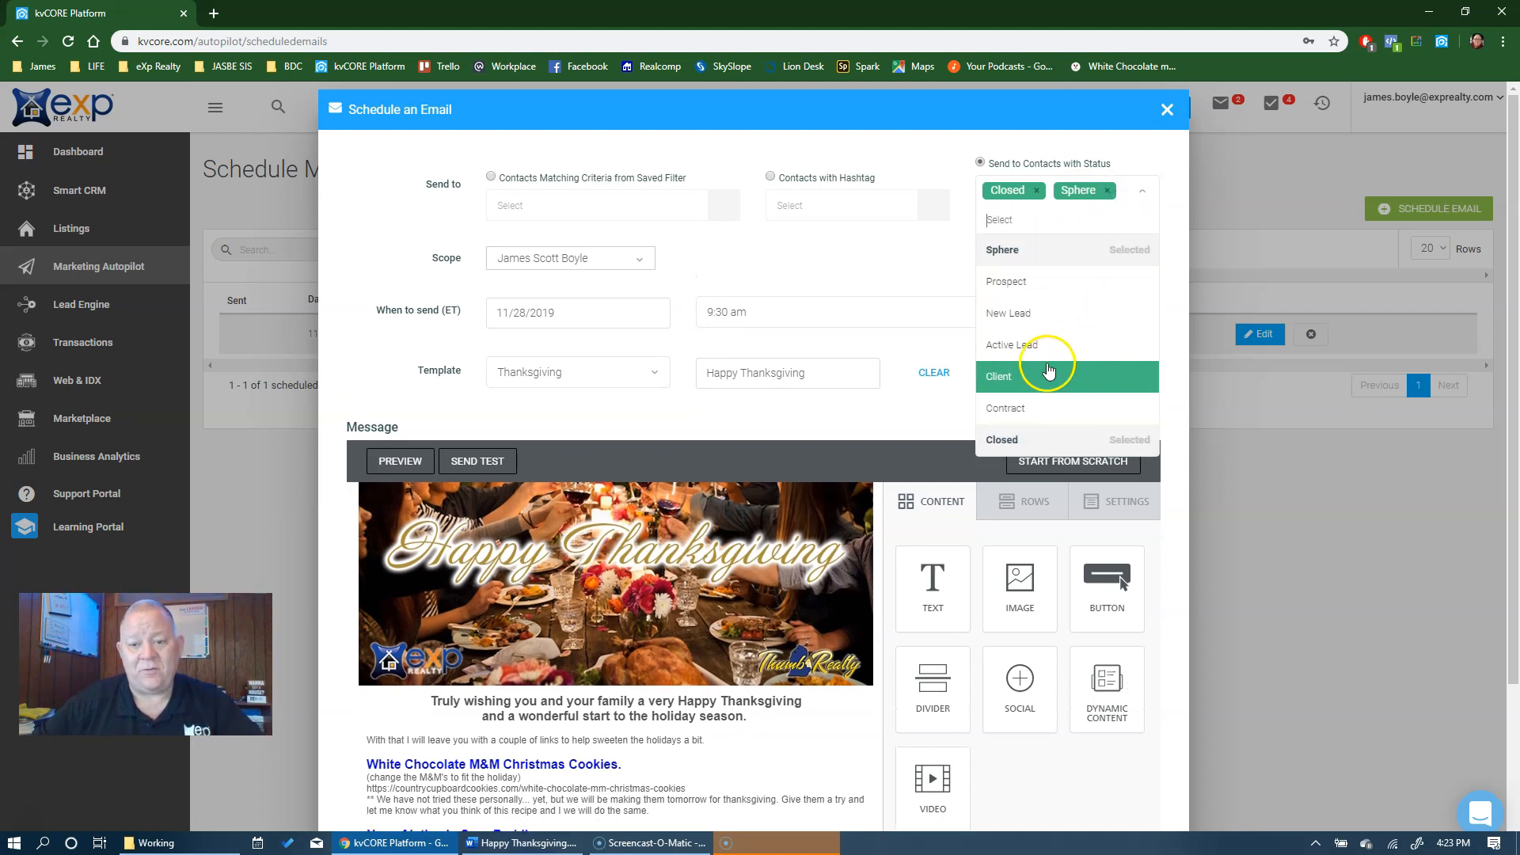
left_click(1021, 313)
left_click(1091, 232)
left_click(1028, 254)
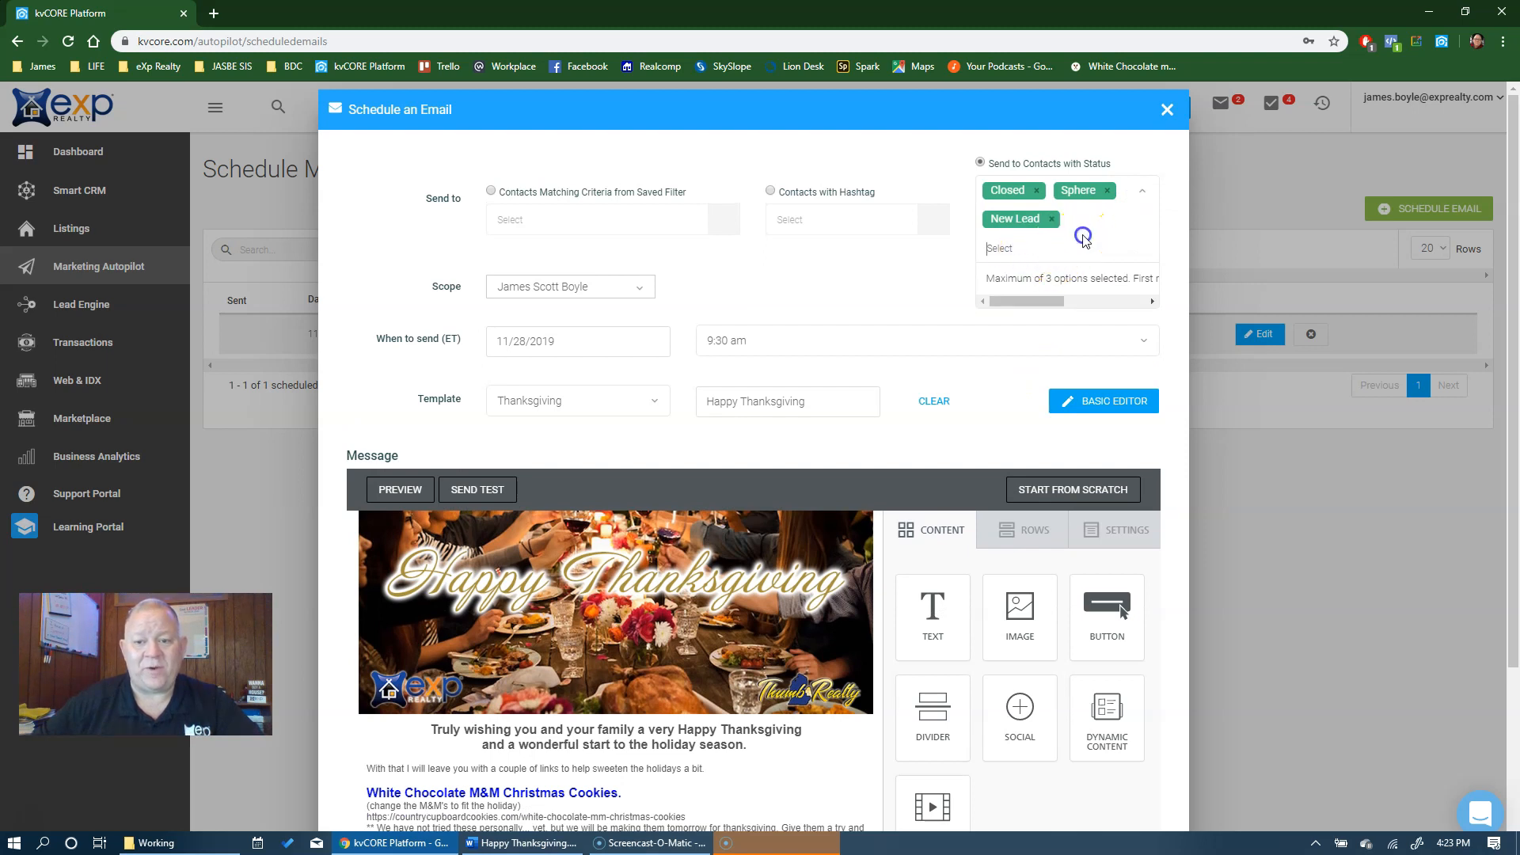
left_click(933, 312)
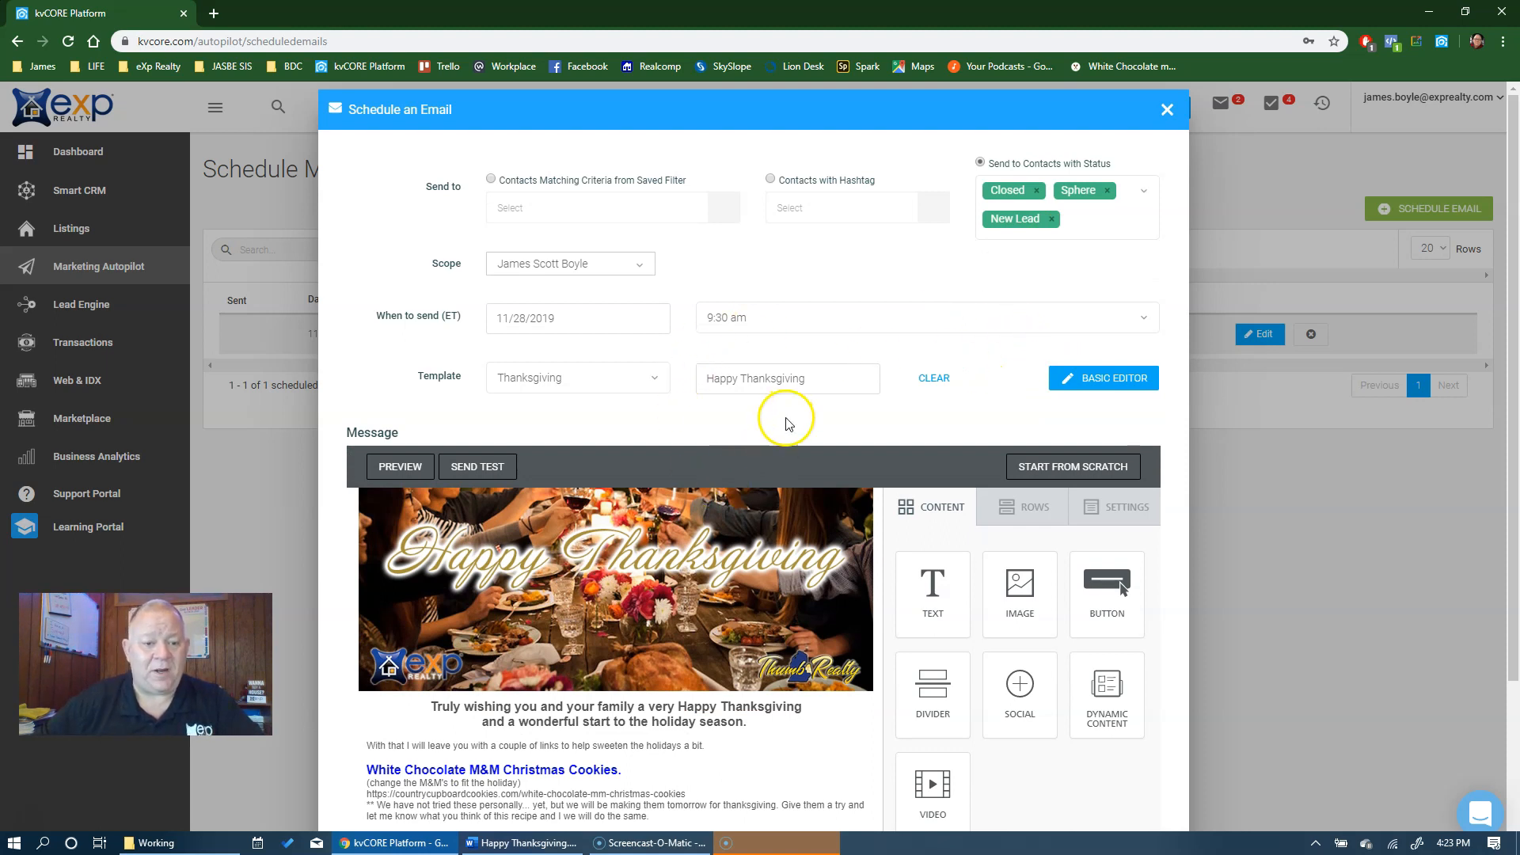
Step: Review the email's settings and message once more and schedule the Thanksgiving email
scroll(768, 515, "down", 2)
scroll(762, 538, "up", 5)
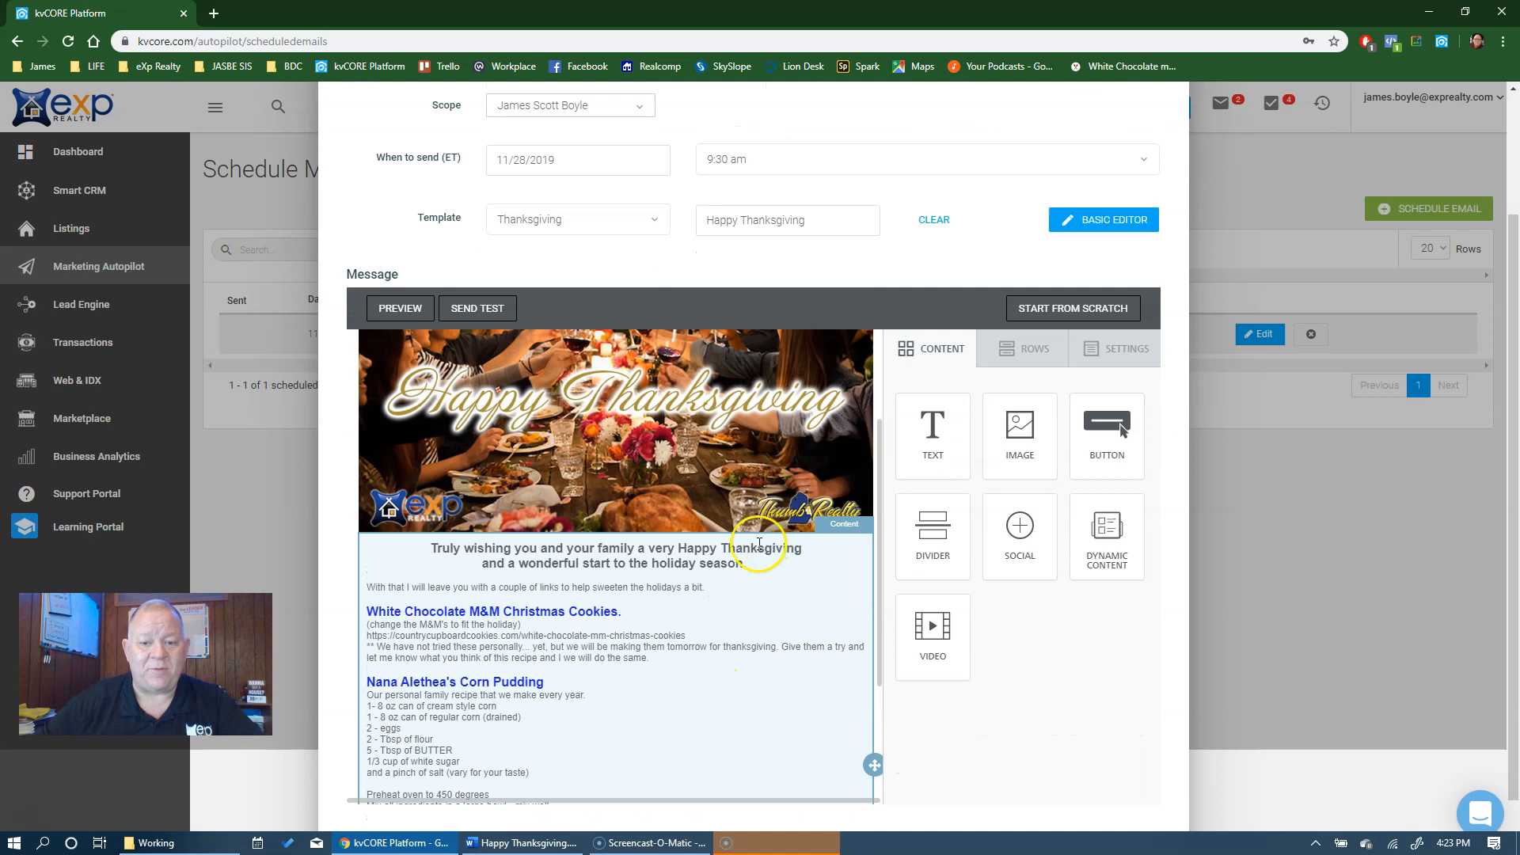
scroll(828, 383, "up", 2)
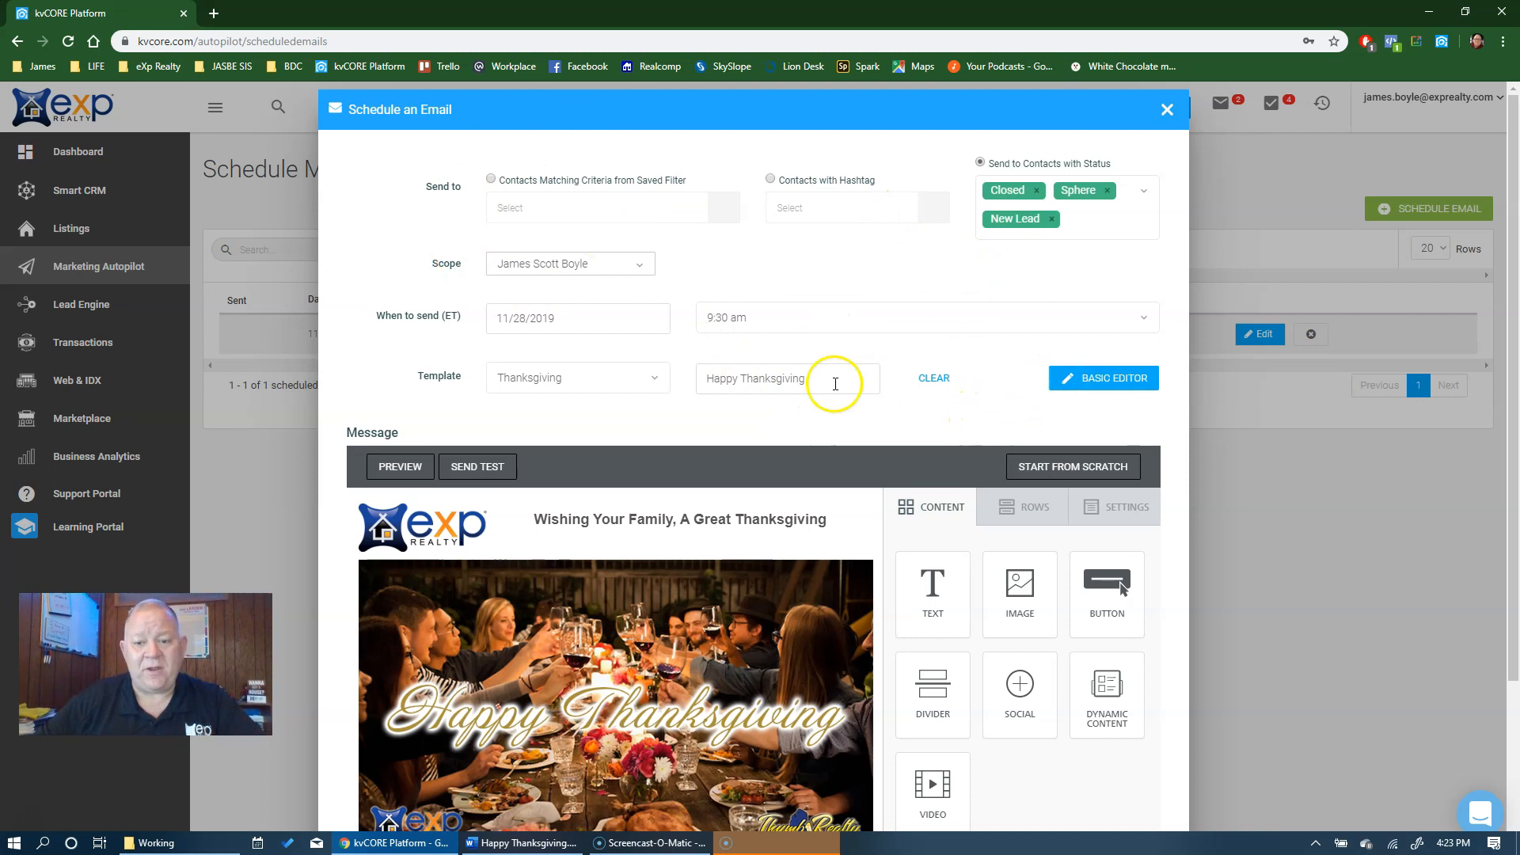
scroll(1021, 384, "down", 3)
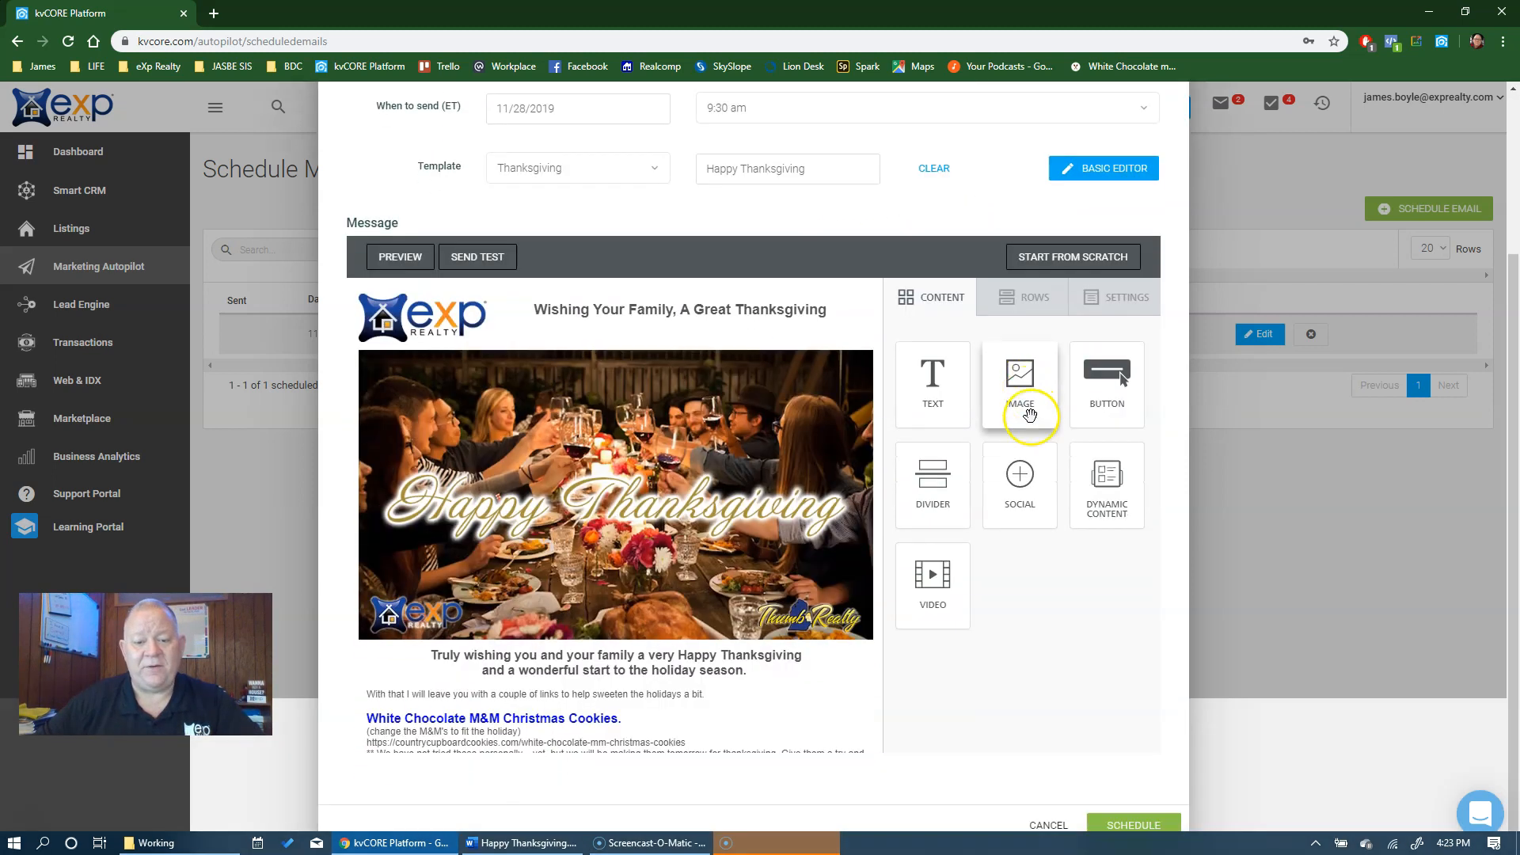
left_click(1130, 826)
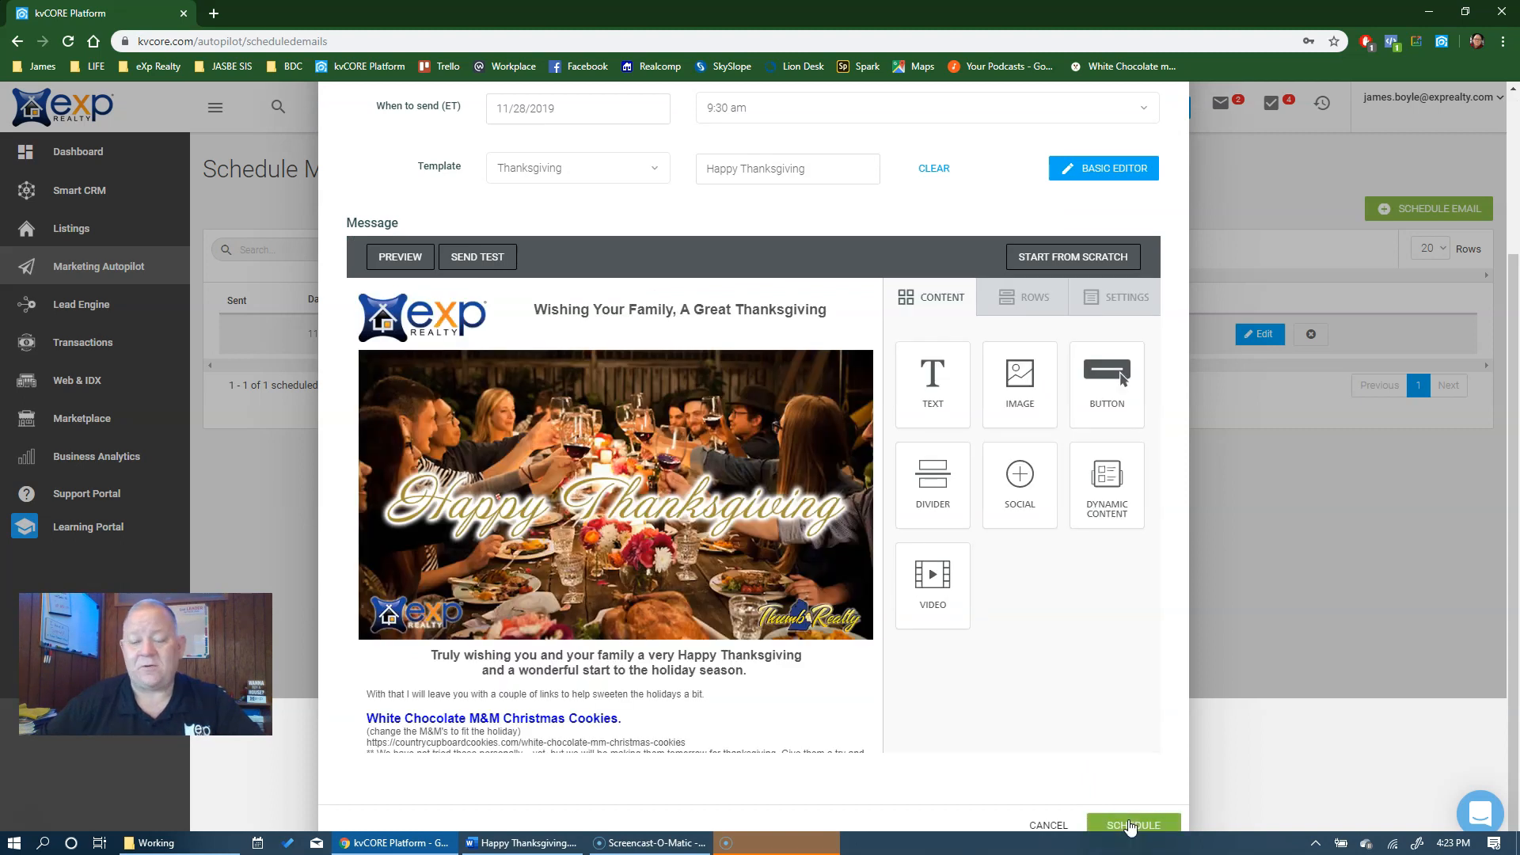
left_click(1130, 827)
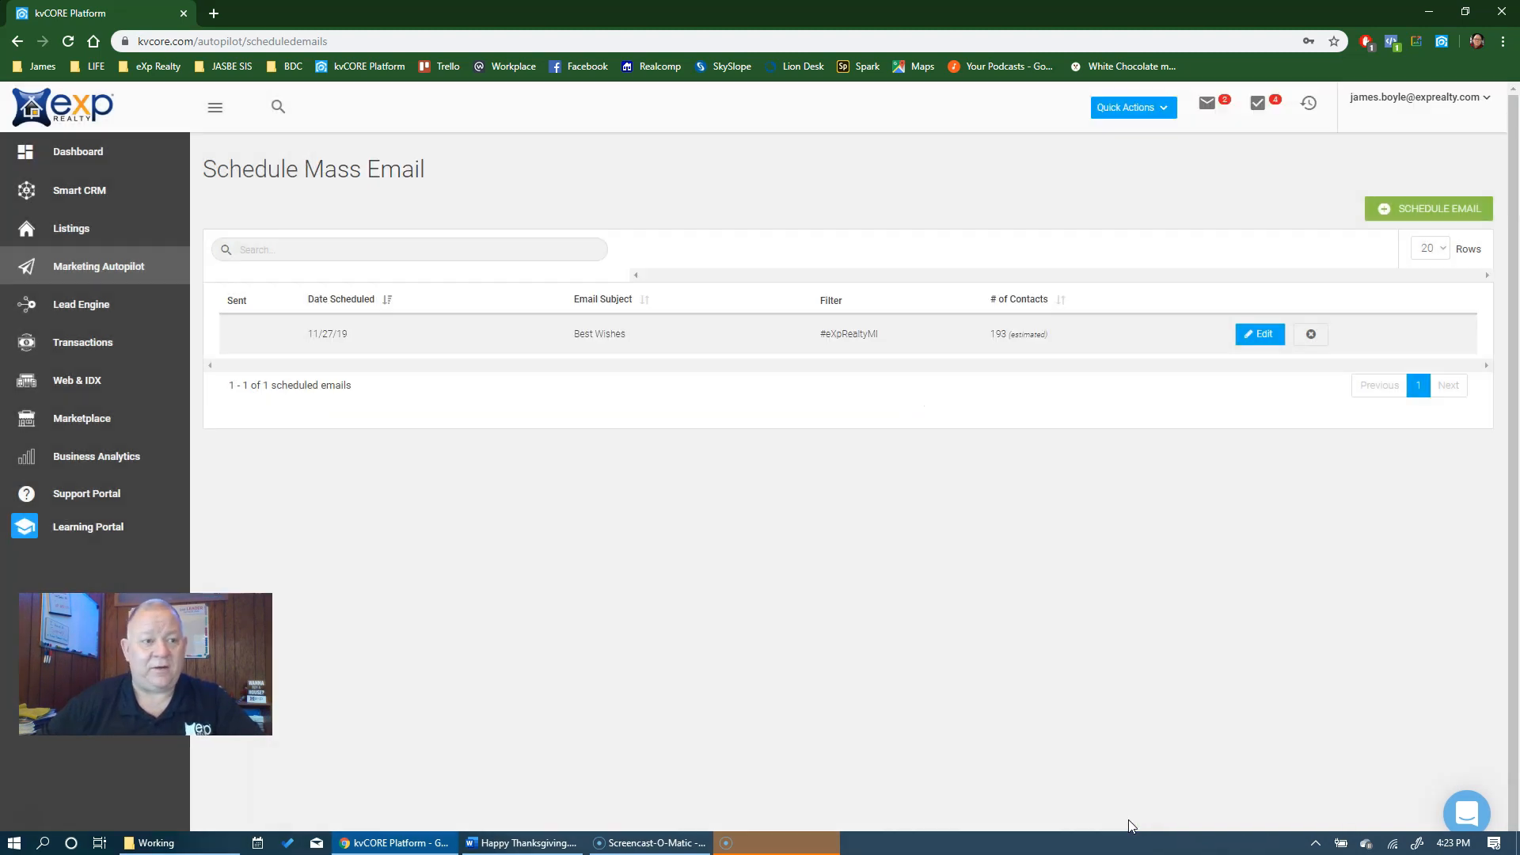